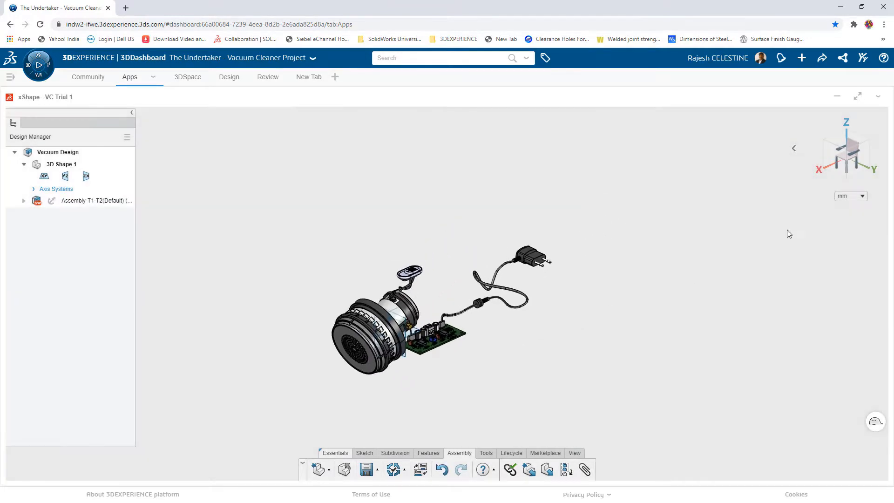
Insert a new component named Body Concept into the vacuum assembly, placed at the origin and opened for editing.
left_click(844, 167)
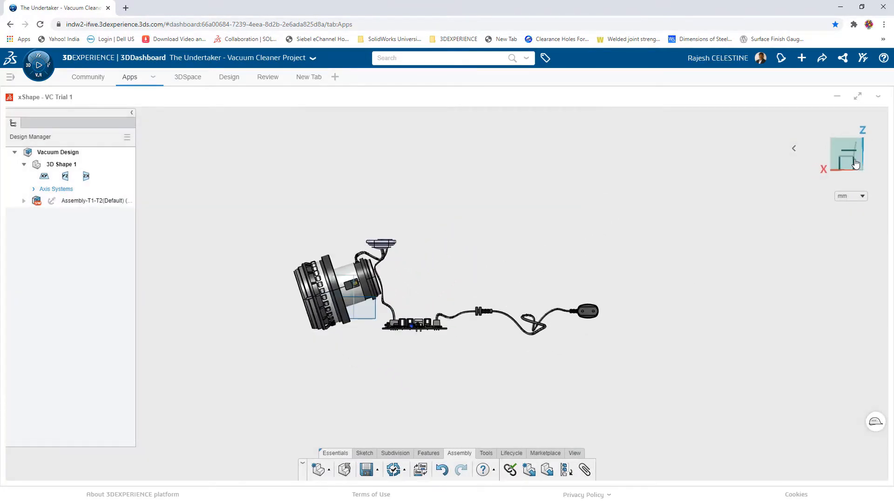
left_click(851, 141)
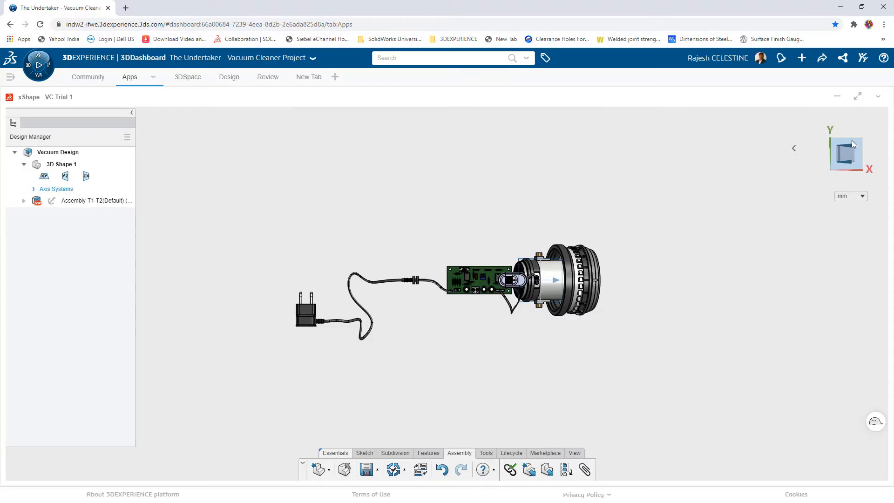
left_click(797, 147)
left_click(742, 151)
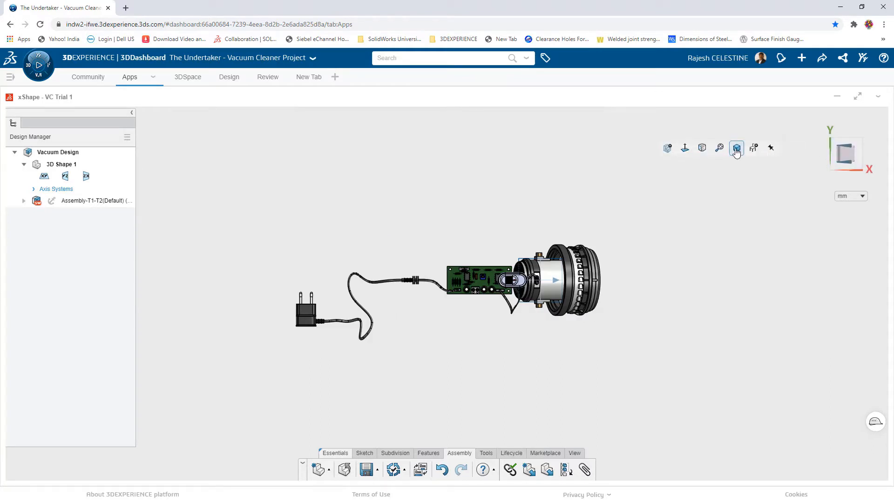
left_click(530, 470)
type("Body Concept")
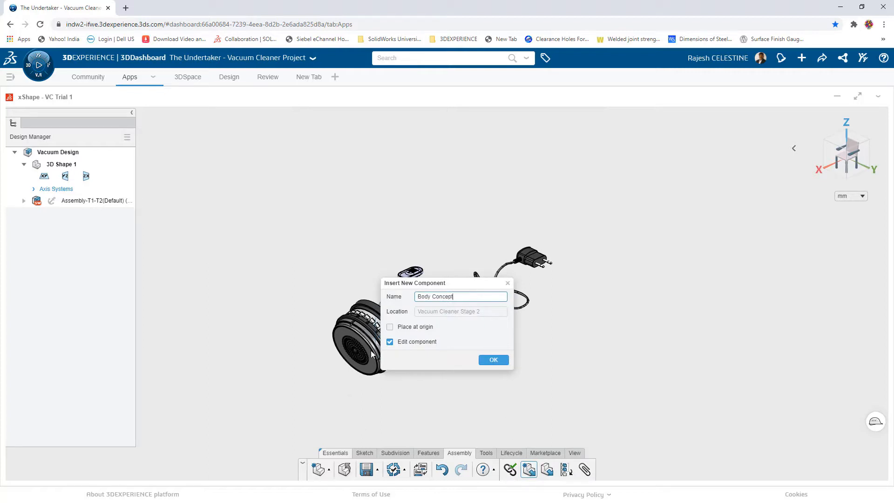
left_click(390, 327)
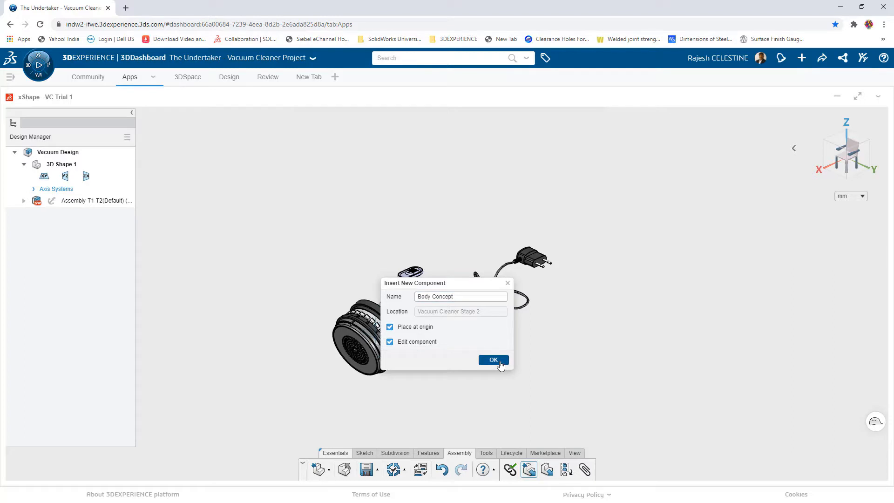
left_click(500, 361)
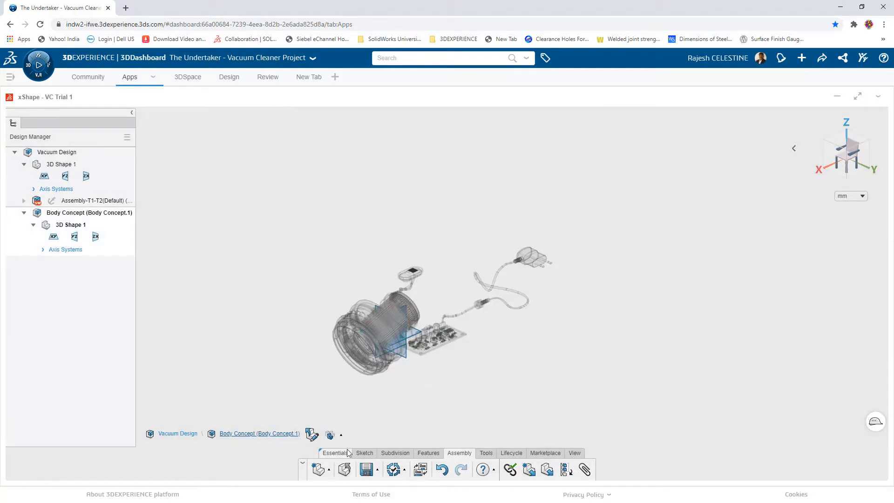
Insert the Front.JPG reference picture on the zx plane of the Body Concept component.
left_click(484, 454)
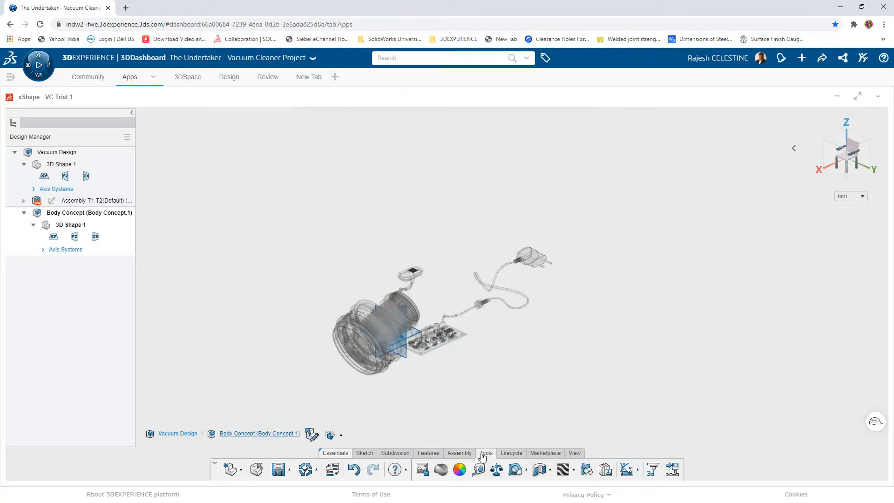
left_click(422, 471)
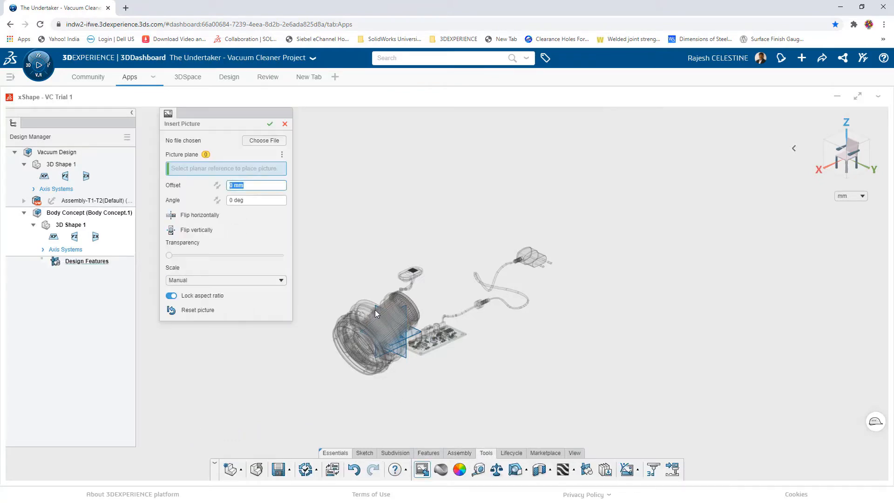
left_click(273, 140)
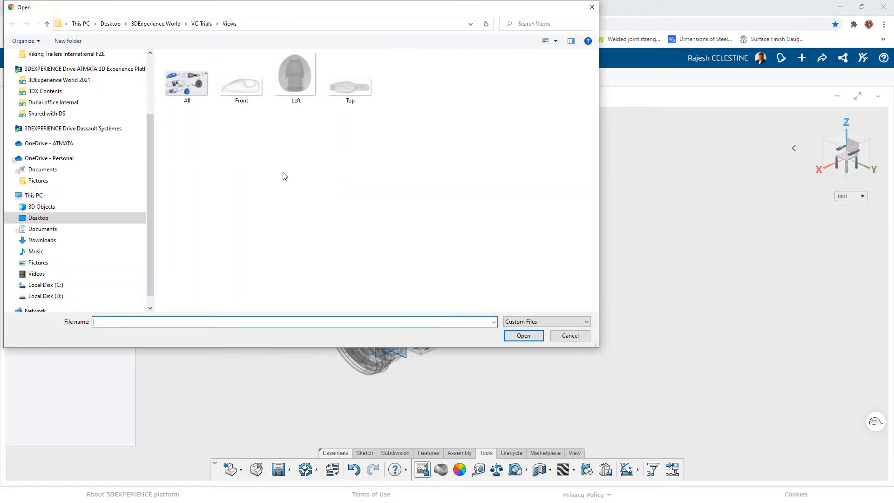
left_click(243, 79)
left_click(514, 336)
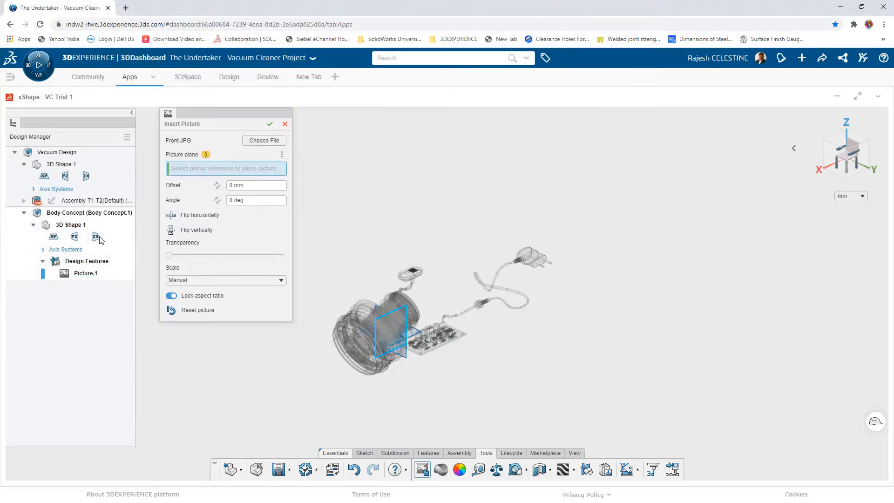
left_click(96, 237)
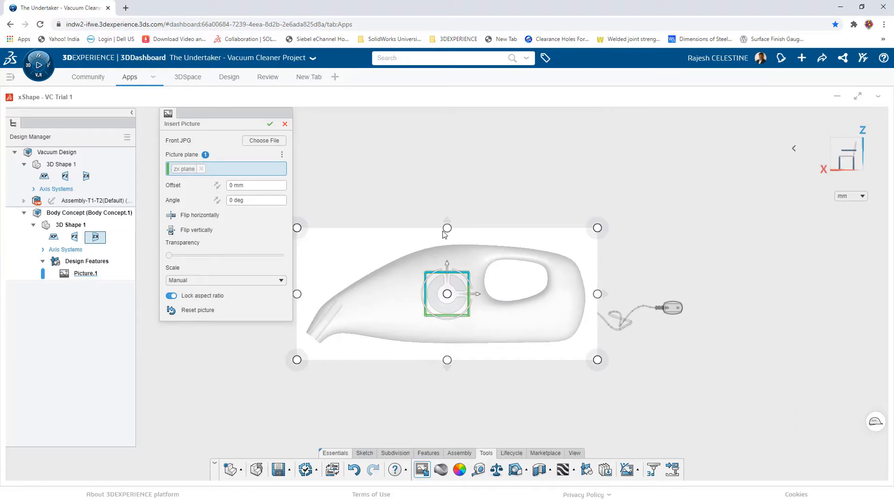
Make the front picture semi-transparent, raise it about 5 mm and shrink it slightly from its rear edge to fit the components.
left_click_drag(169, 255, 216, 258)
scroll(503, 291, "up", 2)
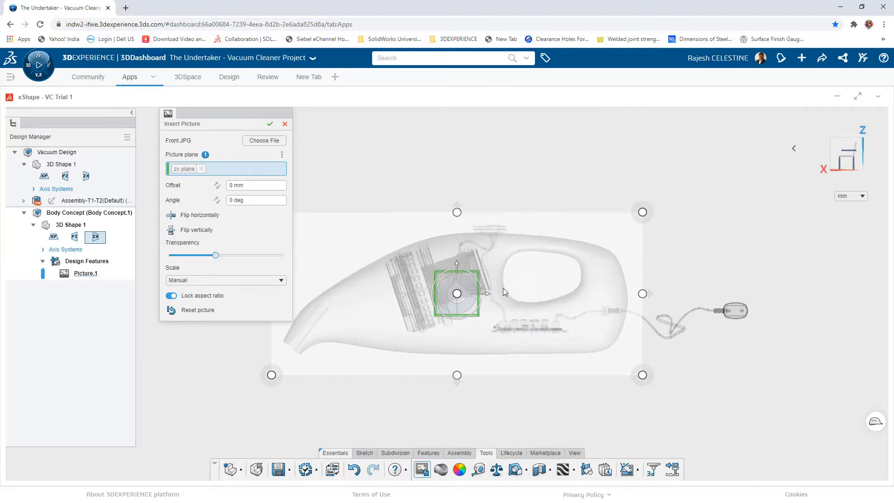
left_click_drag(451, 271, 456, 264)
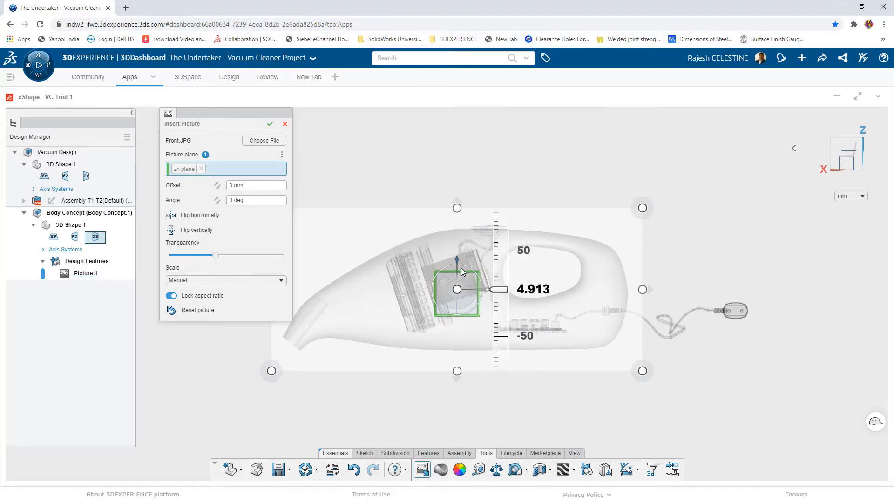
left_click_drag(648, 291, 635, 291)
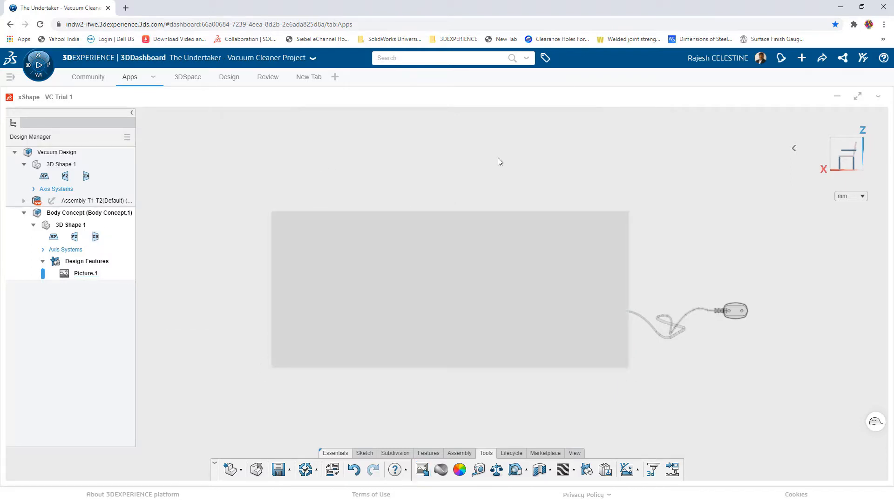
Insert the Top.JPG reference picture on the xy plane of the Body Concept component.
left_click(418, 462)
left_click(264, 140)
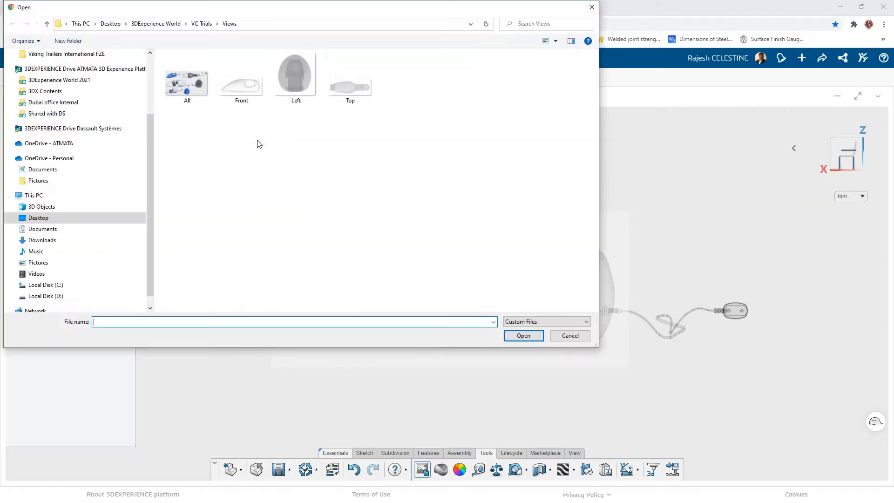
left_click(351, 79)
left_click(518, 336)
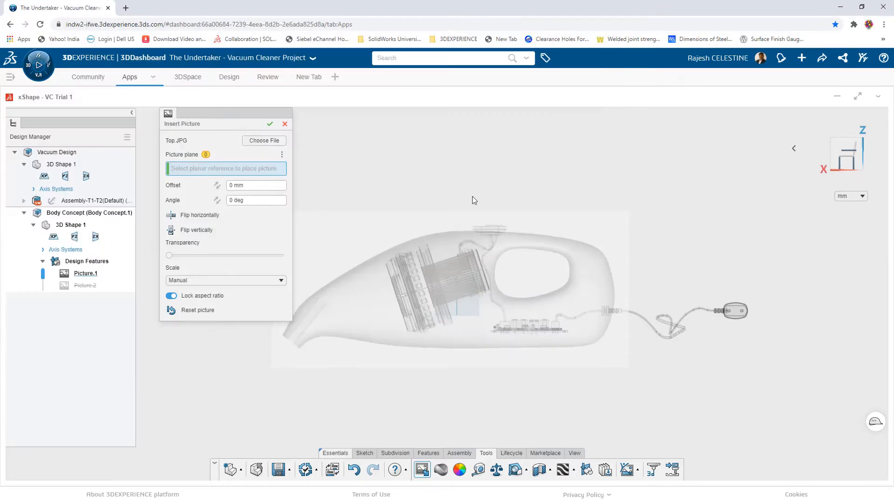
left_click(54, 236)
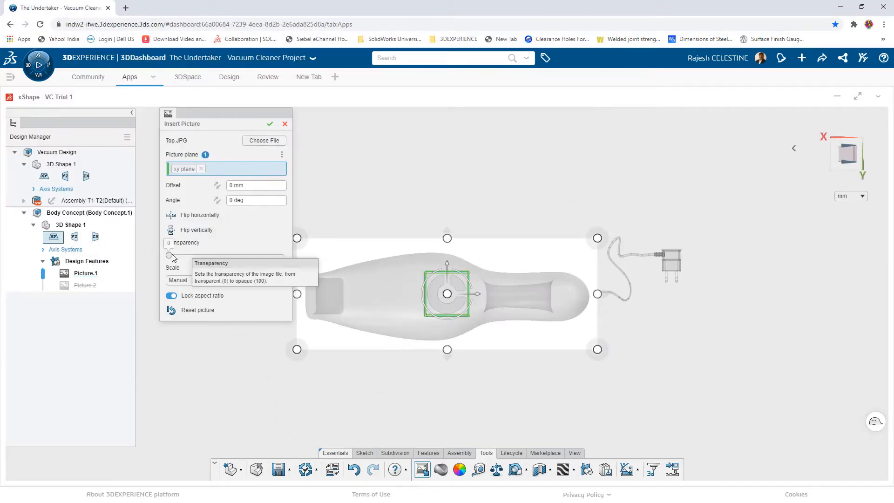
Make the top picture semi-transparent, shrink it from its rear edge to match the front picture and shift it sideways about 4 mm.
left_click_drag(170, 255, 220, 255)
middle_click_drag(688, 187, 693, 140)
left_click_drag(598, 285, 585, 289)
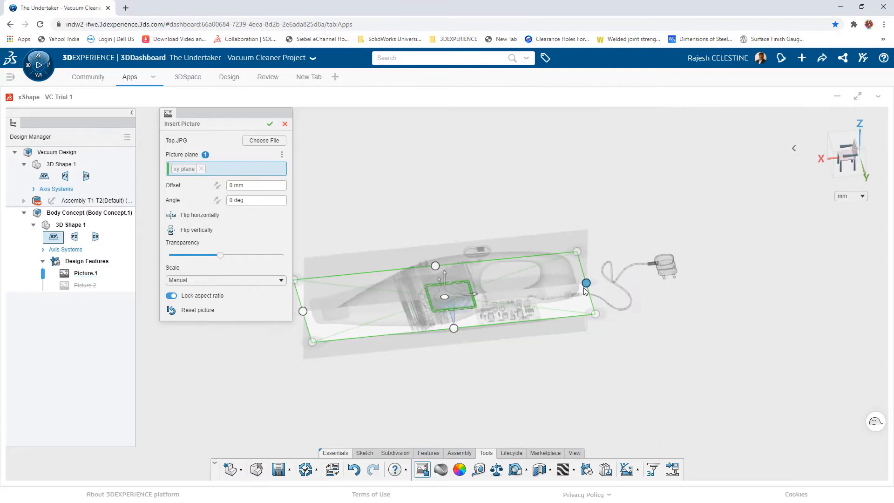
scroll(586, 292, "up", 5)
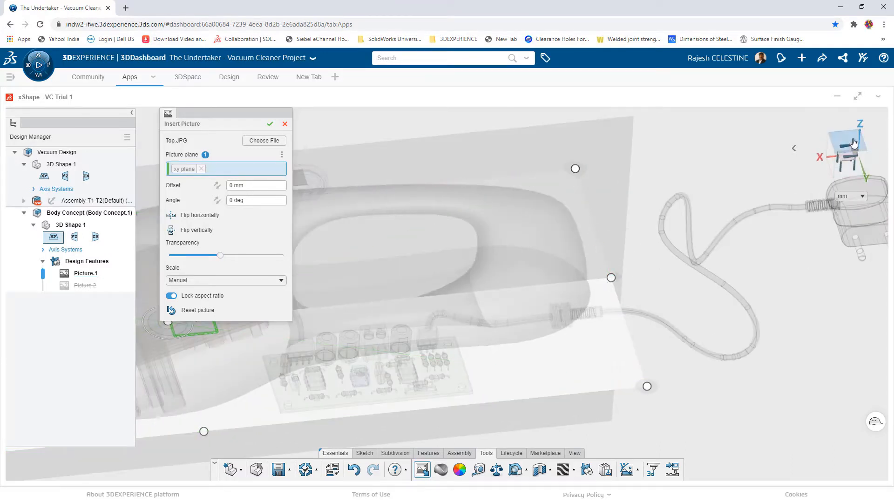
left_click(854, 143)
left_click_drag(476, 312, 477, 315)
mouse_move(795, 148)
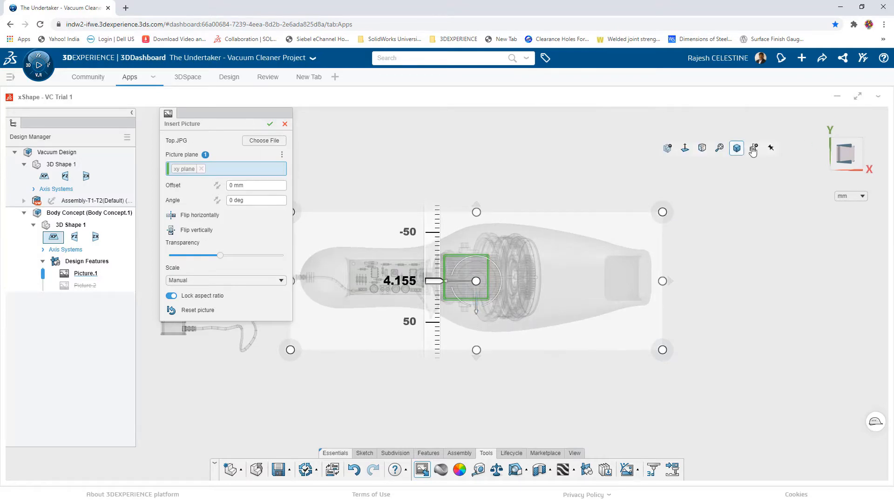
left_click(700, 148)
scroll(449, 294, "up", 3)
middle_click_drag(449, 294, 353, 223)
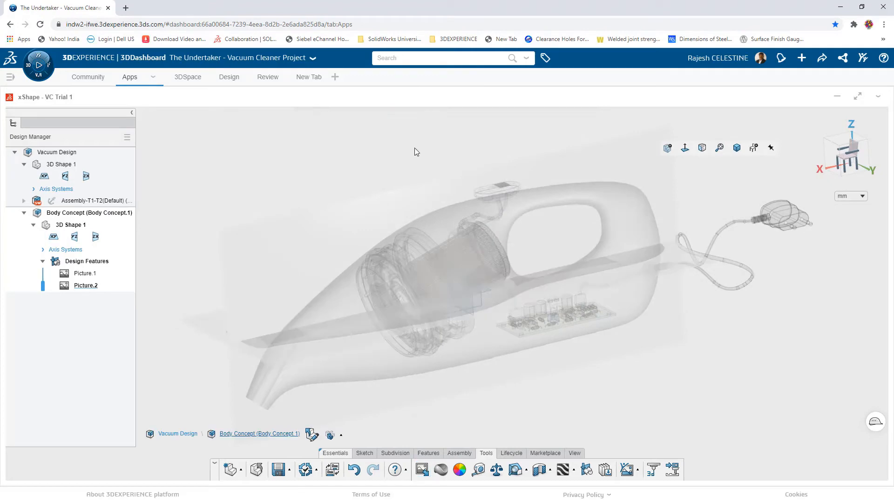
Place a QuadBall subdivision primitive at the origin of the Body Concept component.
left_click(737, 148)
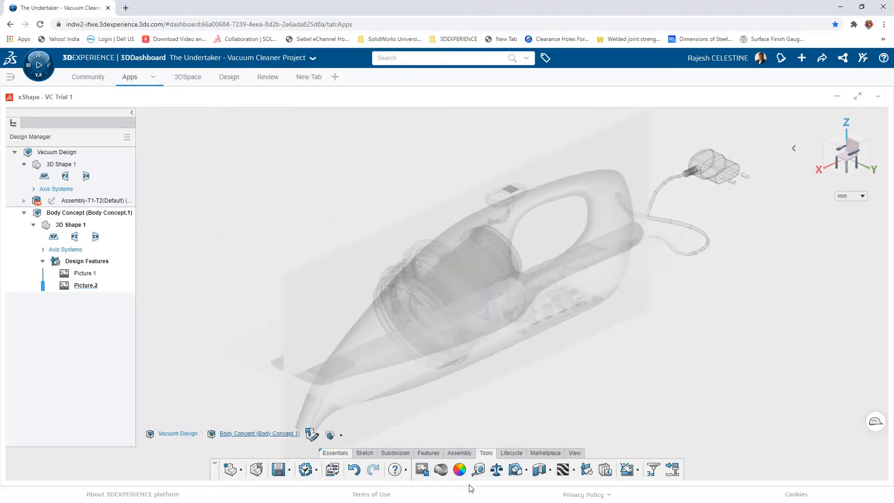
left_click(394, 454)
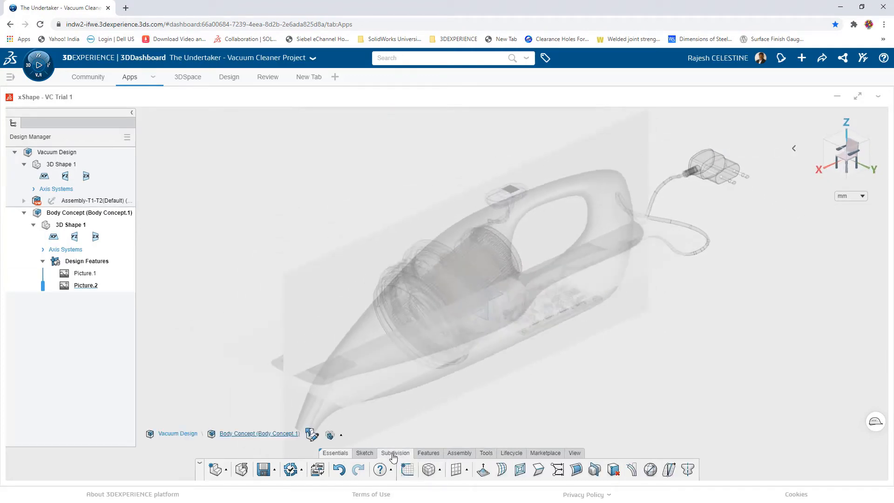
left_click(440, 470)
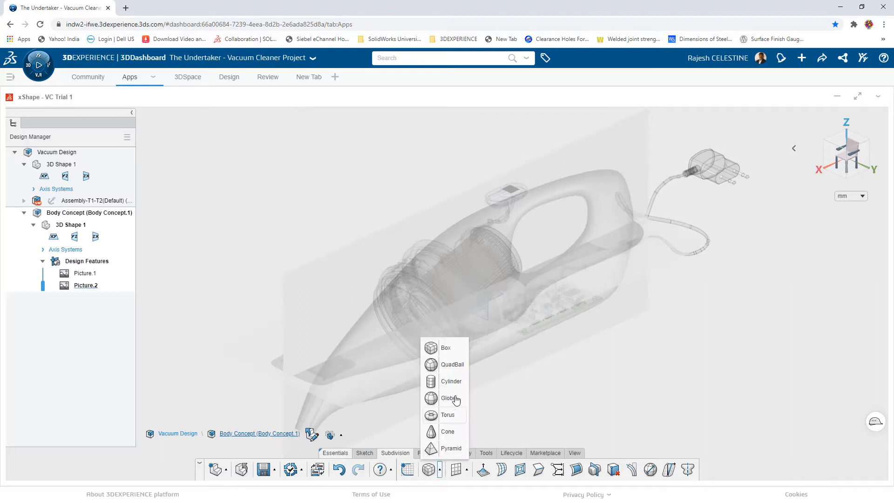
left_click(450, 365)
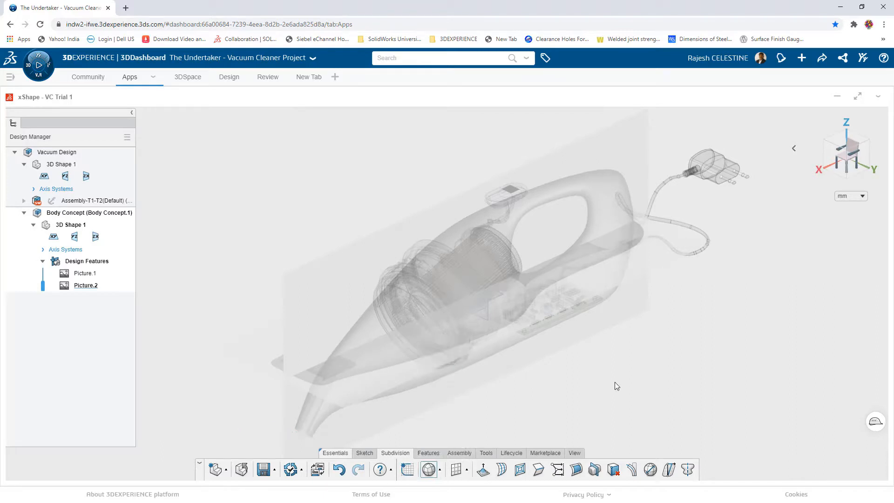
left_click(663, 378)
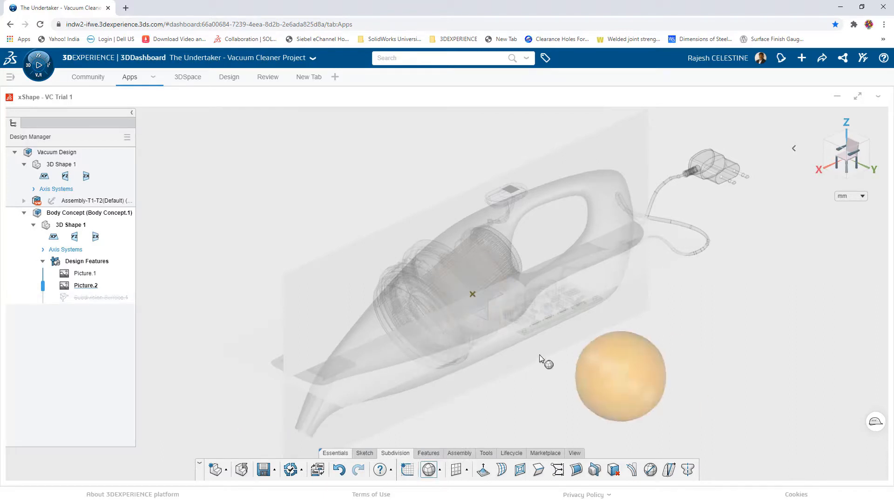
left_click(471, 293)
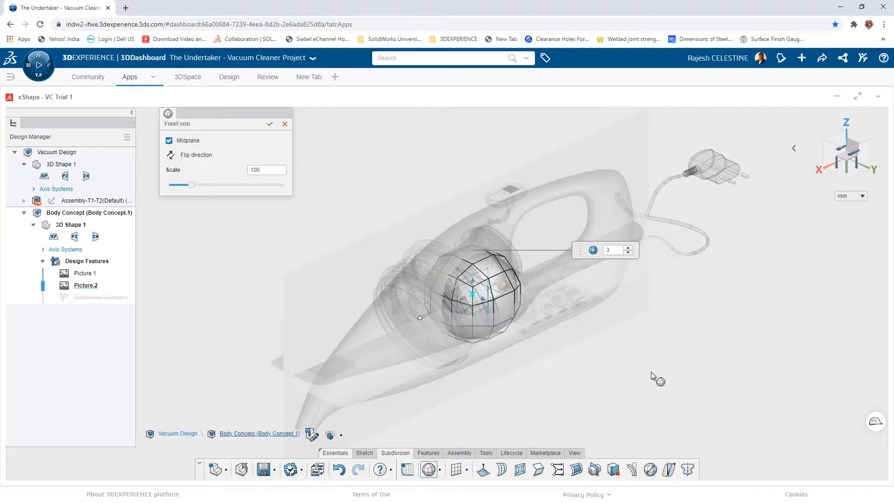
Set the QuadBall's division count to 2 and its scale to 216, then accept the shape.
left_click(857, 154)
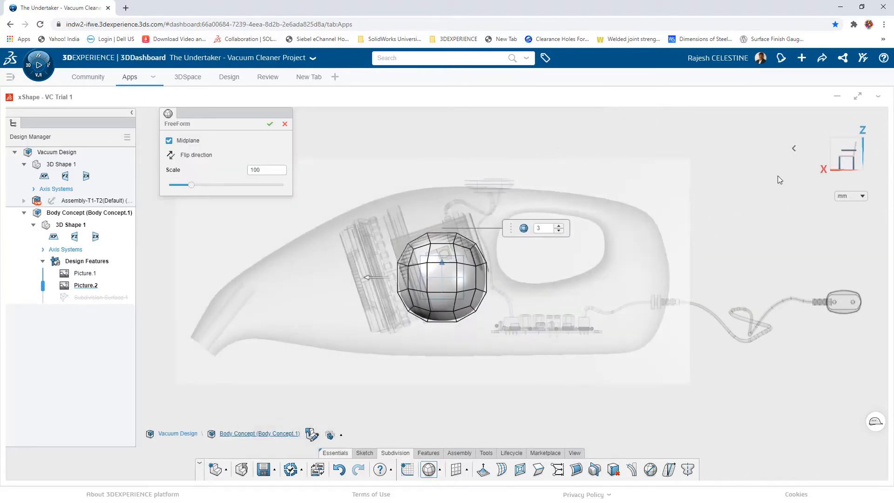
left_click(559, 231)
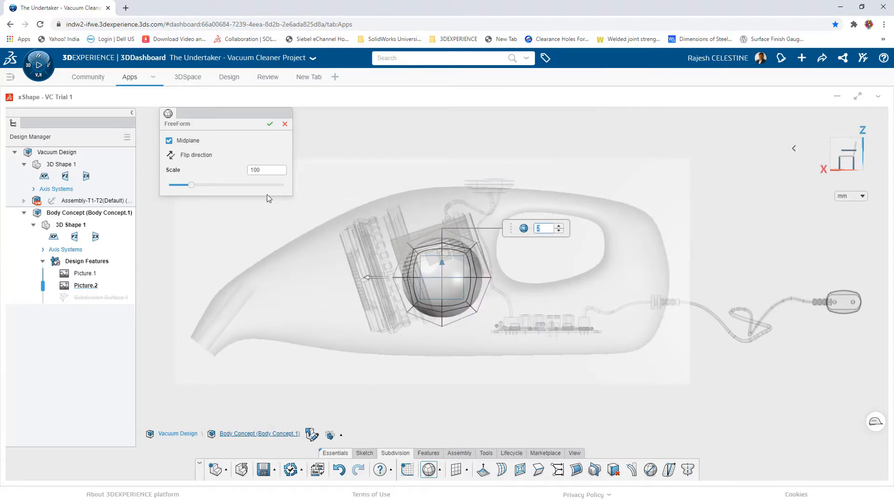
left_click_drag(193, 188, 220, 189)
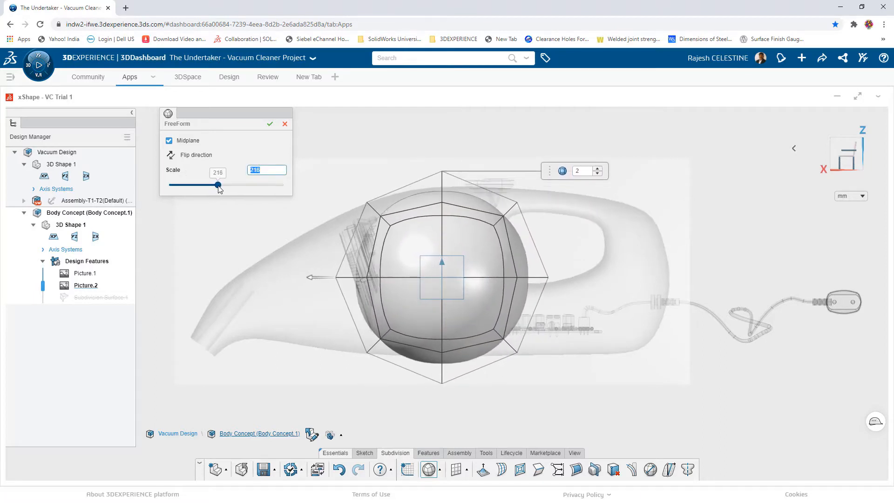
left_click(270, 124)
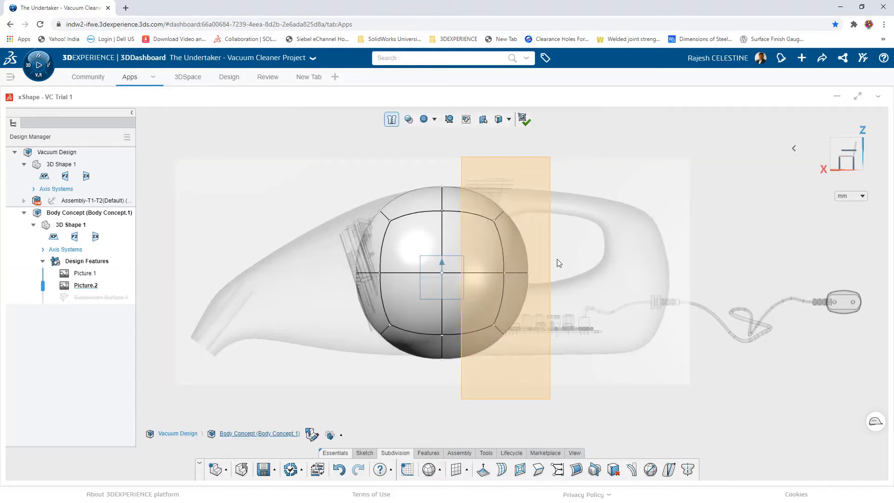
Stretch the rear of the ball to the back end of the pictured body and make the subdivision surface semi-transparent.
left_click_drag(533, 274, 673, 279)
left_click(757, 268)
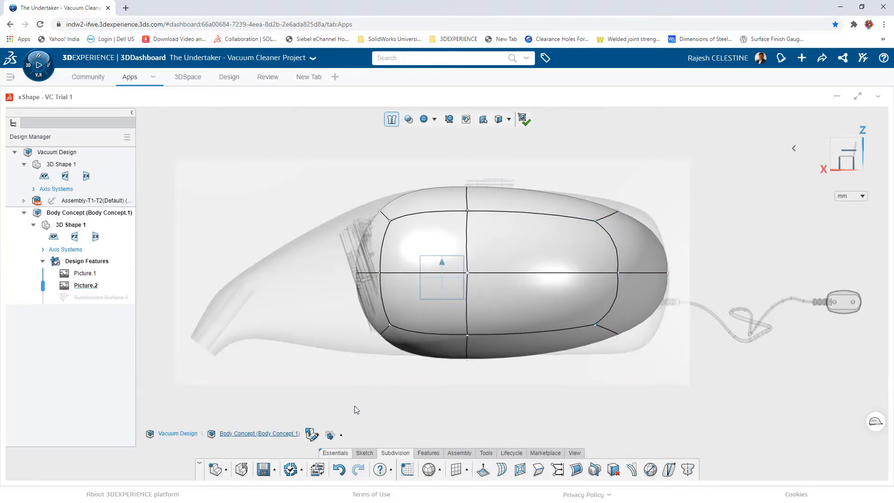
left_click(408, 119)
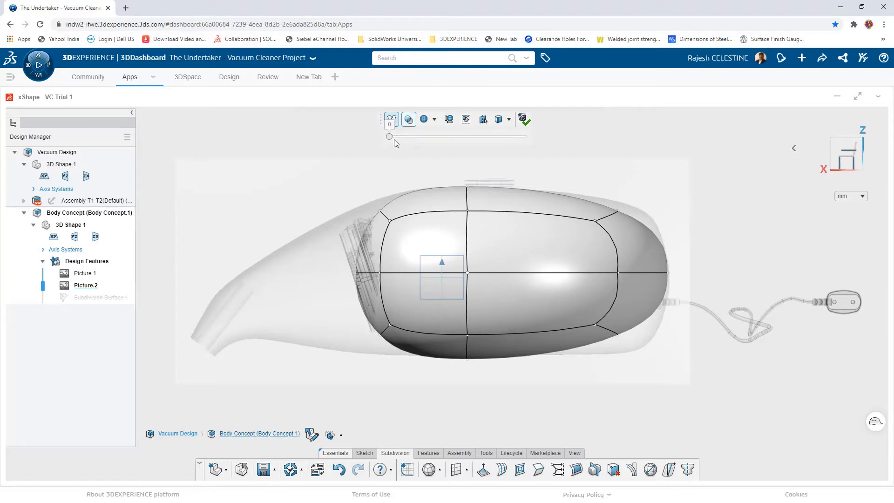
left_click_drag(396, 139, 405, 140)
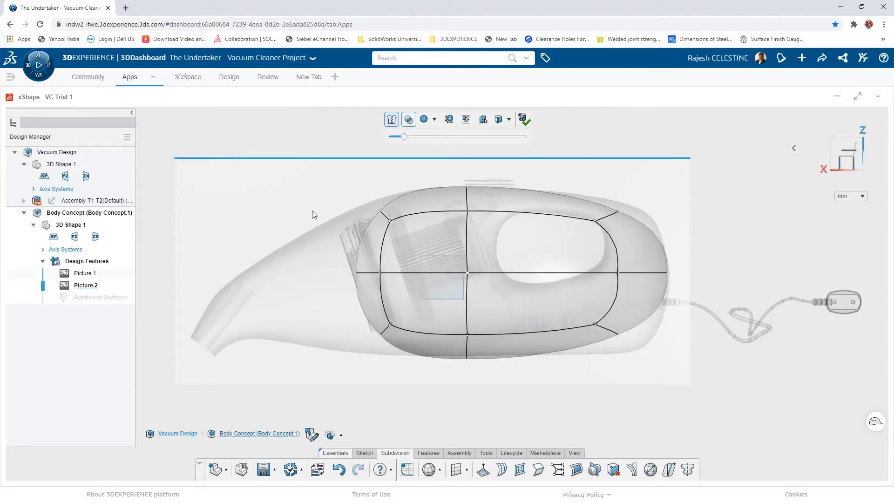
Stretch the front of the subdivision body forward towards the nozzle and add an edge loop across the lengthened front section.
left_click_drag(339, 404, 442, 166)
left_click_drag(350, 278, 233, 281)
left_click(503, 470)
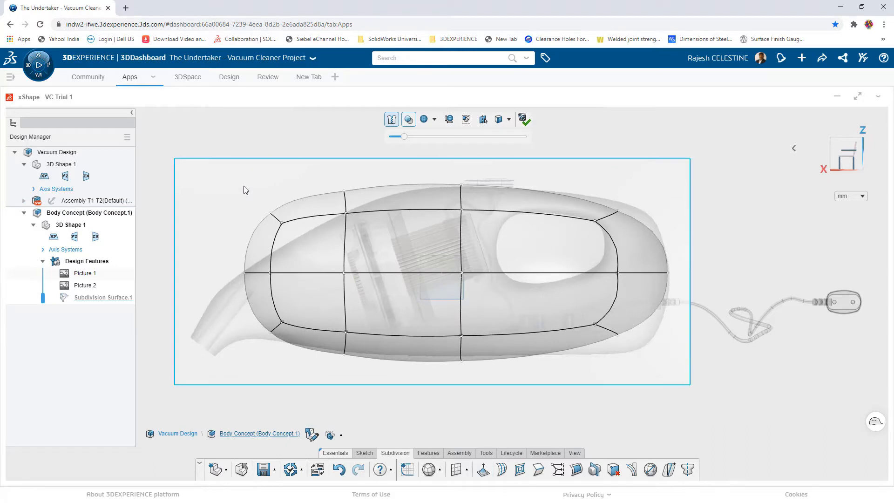
Lower the centre edge at the front of the body, then shift the whole front section forward towards the nozzle using XYZ orientation.
left_click(252, 272)
left_click_drag(259, 262, 258, 278)
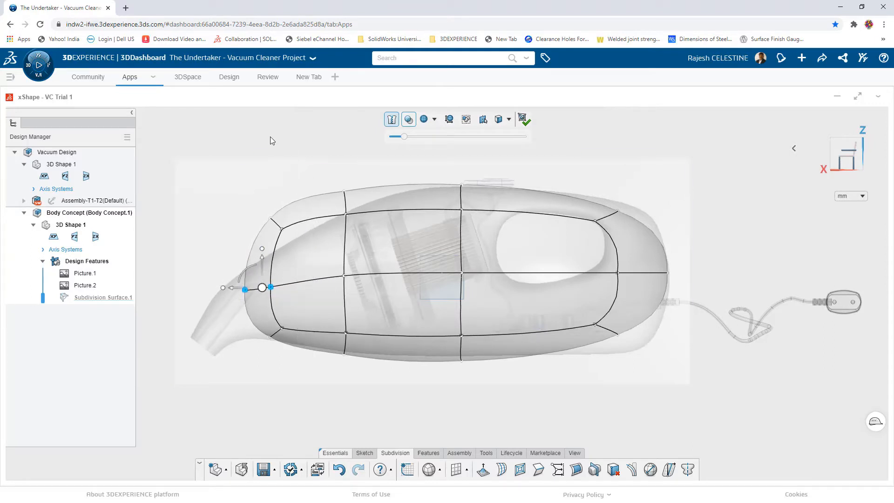
left_click(219, 131)
left_click_drag(219, 131, 401, 376)
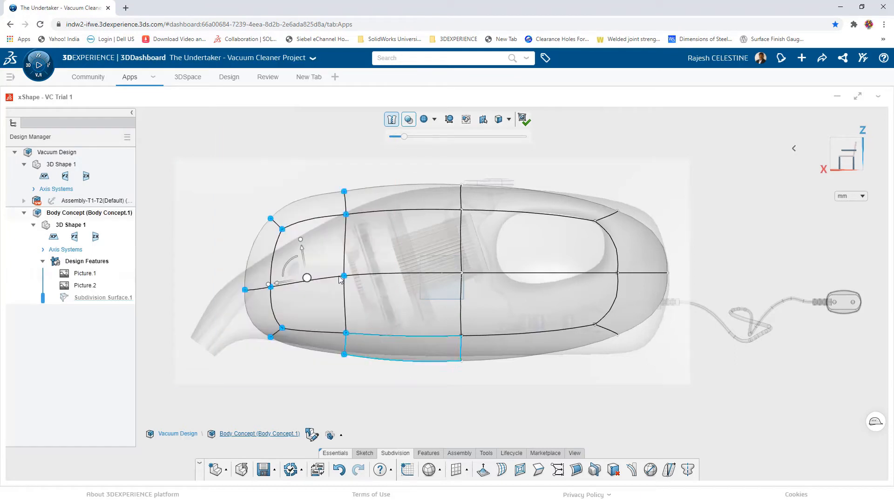
right_click(307, 279)
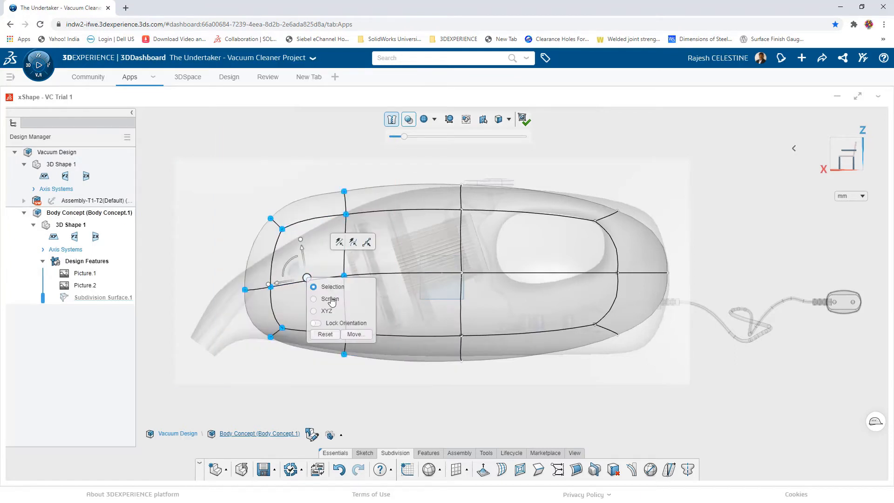
left_click(327, 313)
left_click_drag(287, 279, 268, 280)
Line-align the upper front control points along the pictured sloping top of the body and accept the alignment.
left_click(272, 136)
left_click_drag(208, 147, 384, 256)
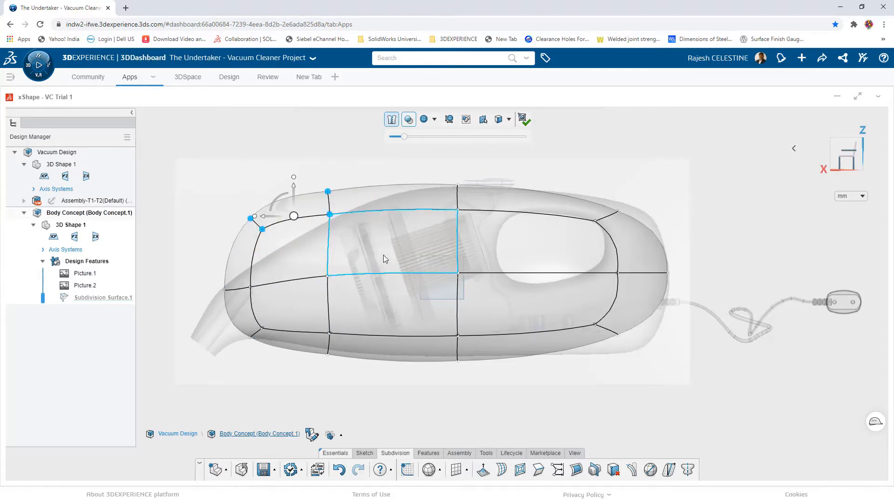
left_click(405, 229)
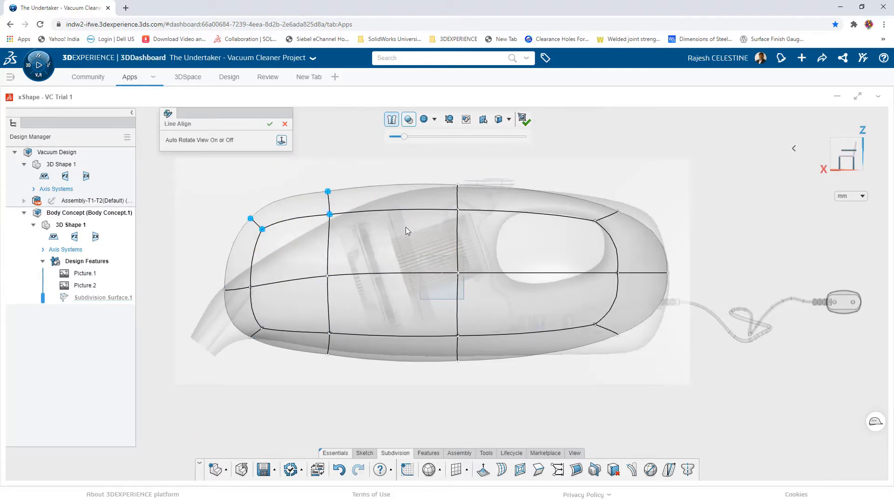
left_click_drag(236, 206, 239, 249)
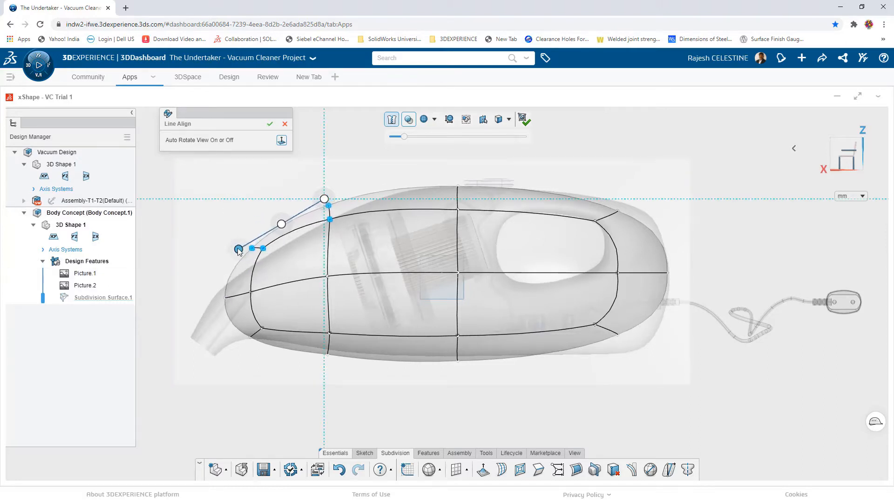
left_click(281, 224)
left_click_drag(287, 227, 298, 235)
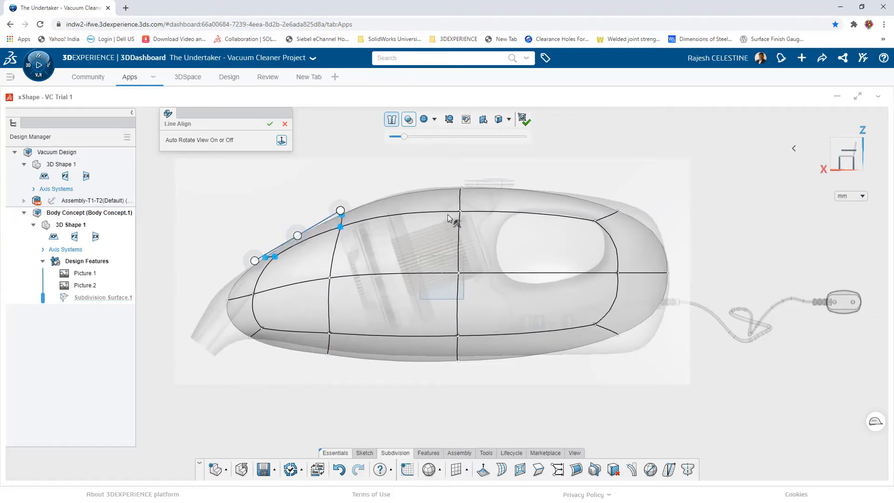
left_click(270, 124)
Reposition the control points along the body's top and underside to follow the pictured side outline.
left_click_drag(404, 148, 487, 231)
left_click_drag(460, 175, 461, 174)
left_click(786, 222)
scroll(764, 204, "down", 2)
scroll(395, 336, "up", 1)
left_click_drag(358, 345, 380, 284)
left_click_drag(488, 349, 516, 301)
left_click_drag(502, 295, 502, 289)
left_click_drag(302, 333, 313, 292)
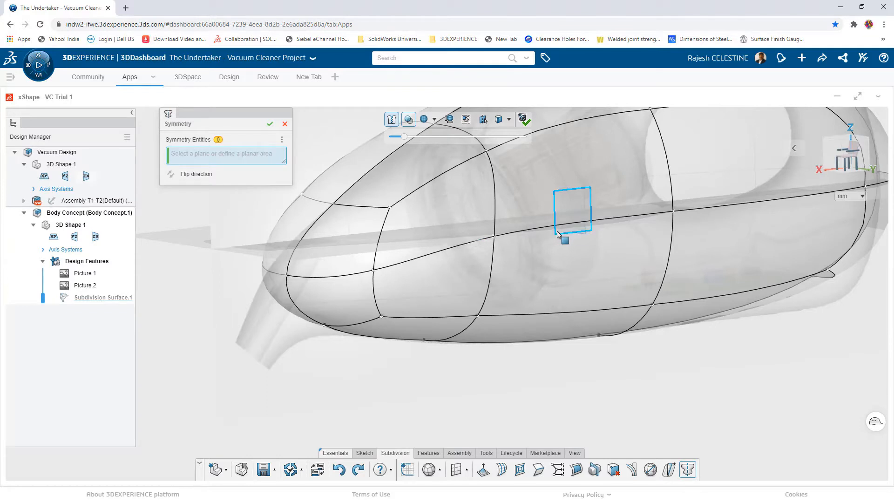
Apply symmetry about the ZX plane and crease the boundary edges of the front nozzle face at 100.
left_click(572, 210)
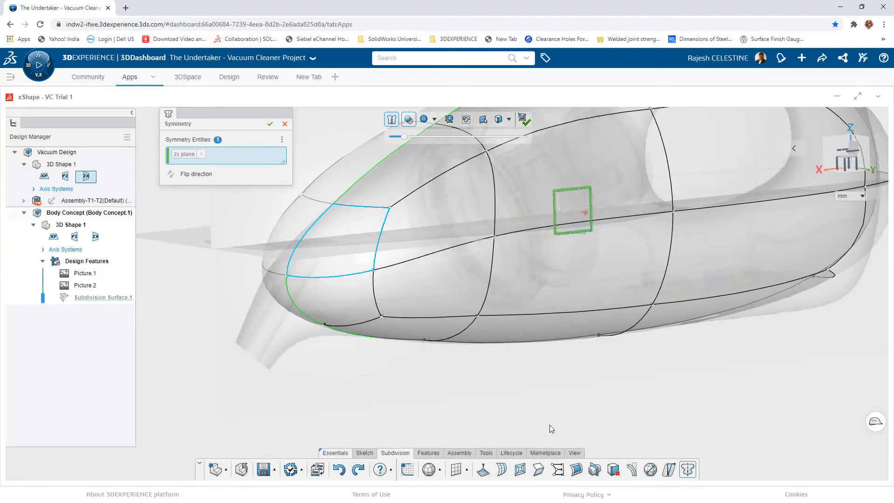
left_click(539, 471)
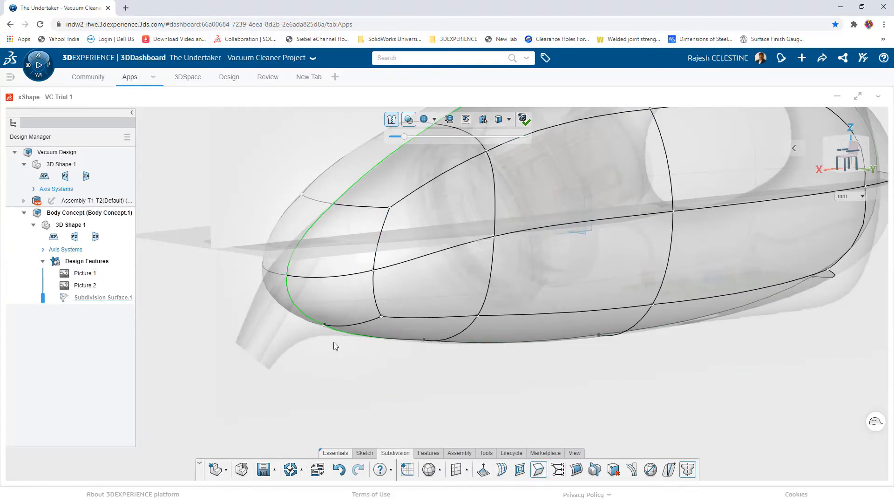
left_click(309, 279)
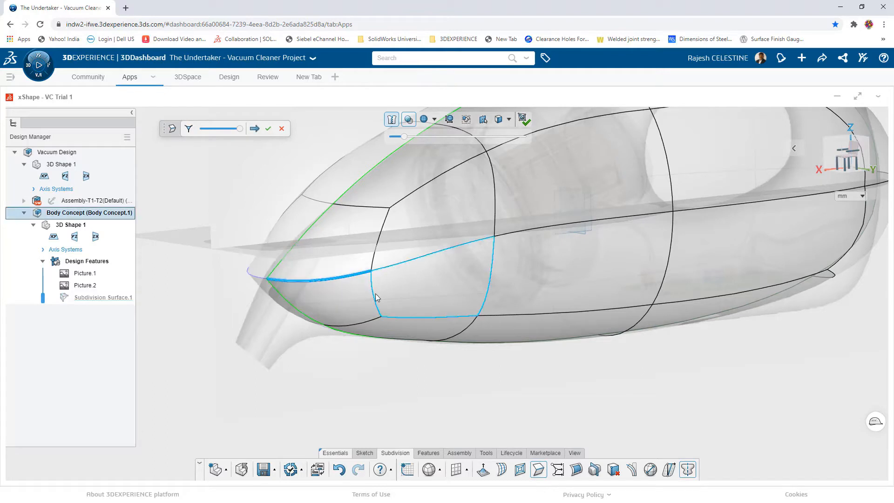
left_click(374, 322)
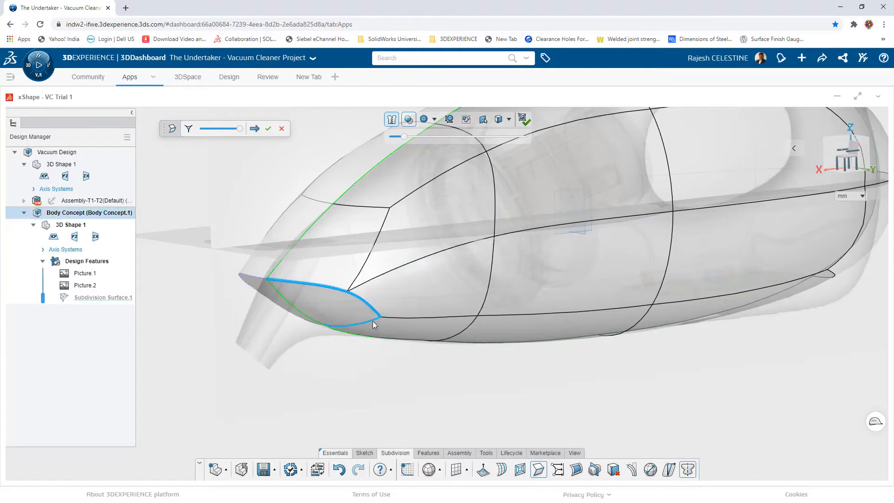
left_click(373, 322)
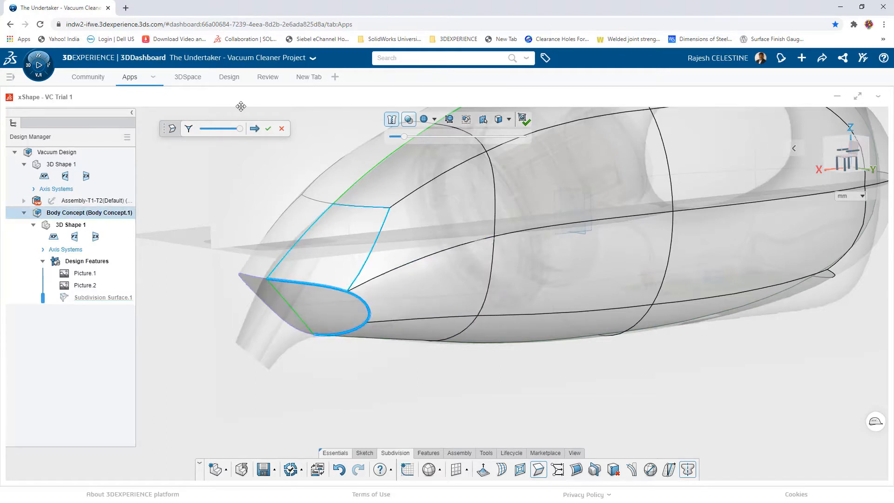
mouse_move(239, 129)
left_mouse_down()
mouse_move(217, 132)
mouse_move(253, 135)
left_mouse_up()
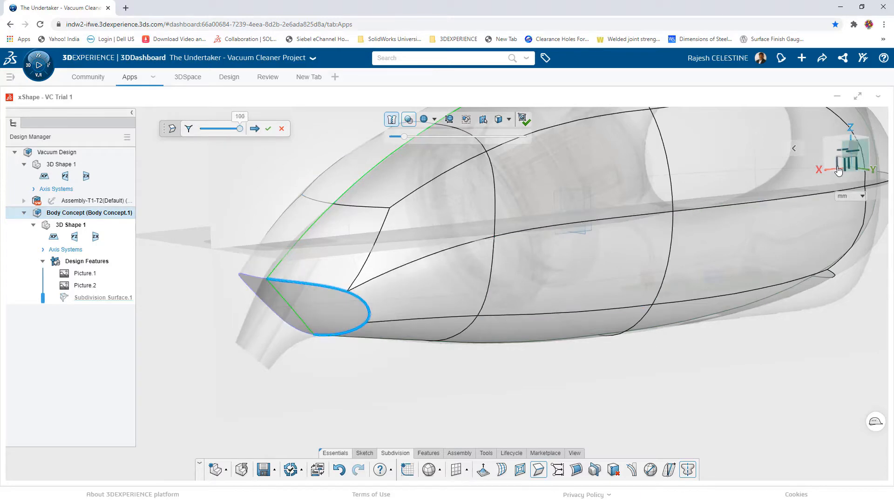
Line-align the front face's control points in side view to the slanted base of the pictured nozzle.
left_click(856, 162)
scroll(256, 260, "up", 3)
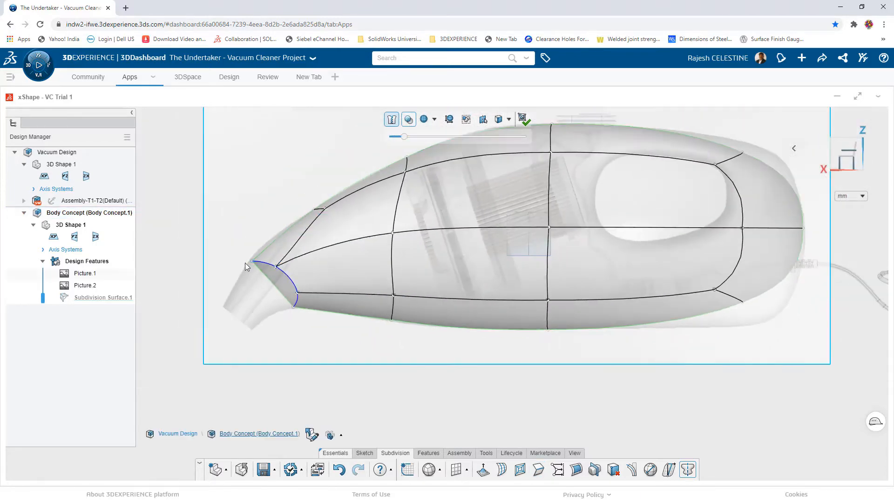
scroll(245, 263, "down", 4)
left_click_drag(163, 227, 349, 353)
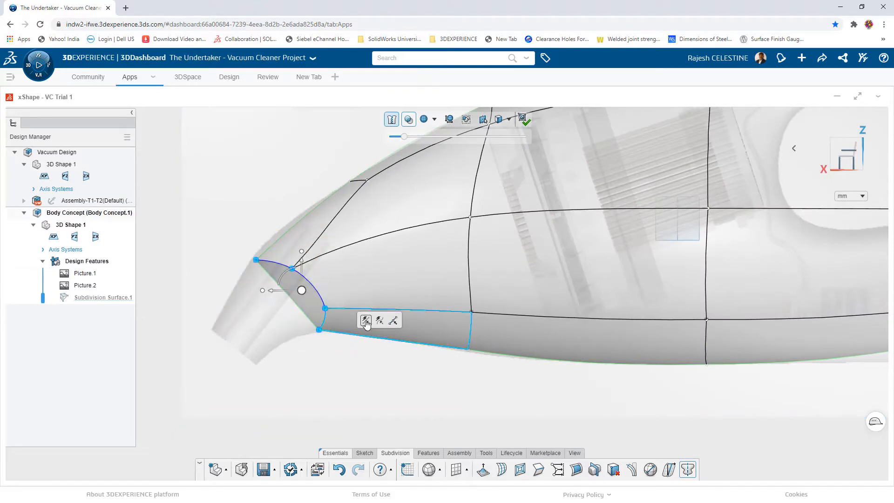
left_click(365, 320)
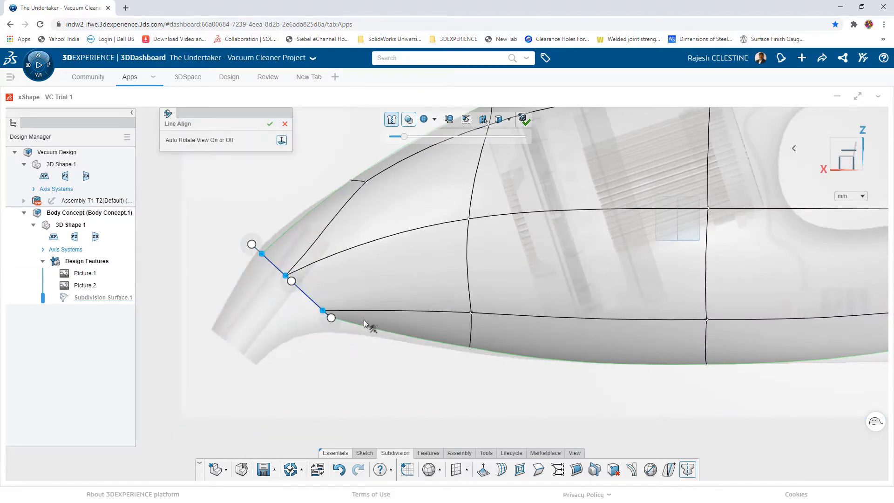
left_click_drag(331, 319, 323, 333)
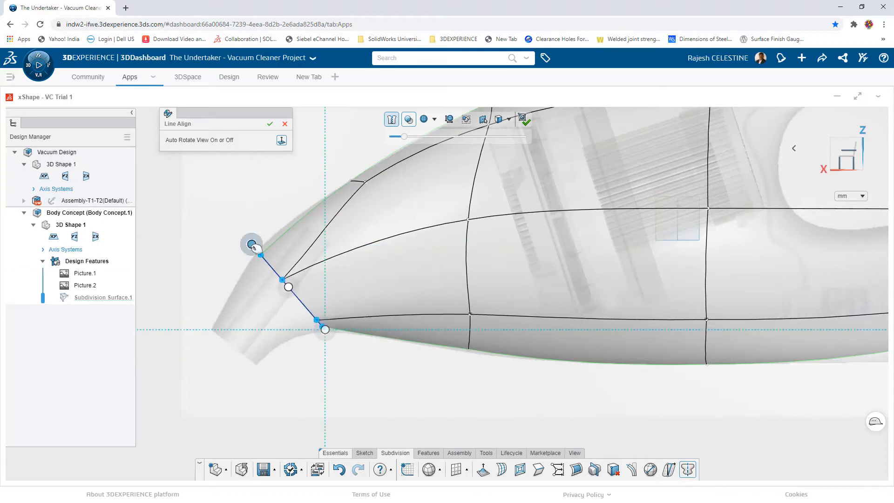
left_click_drag(252, 244, 255, 243)
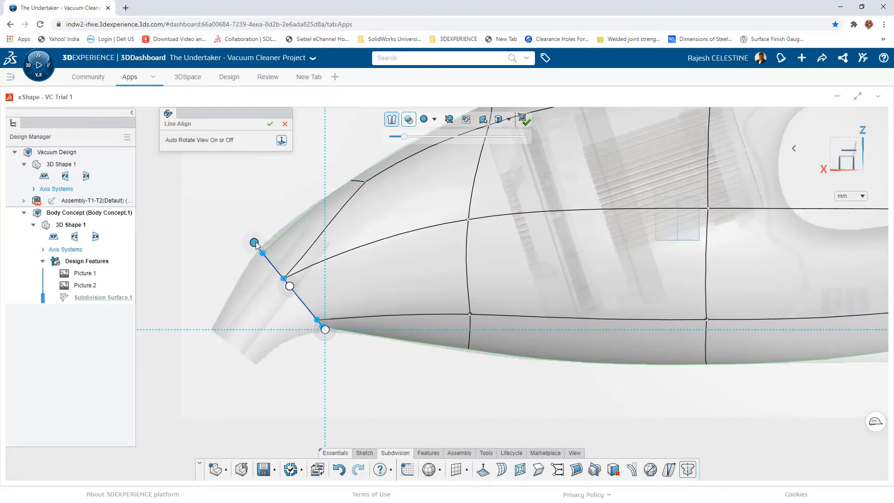
left_click(226, 182)
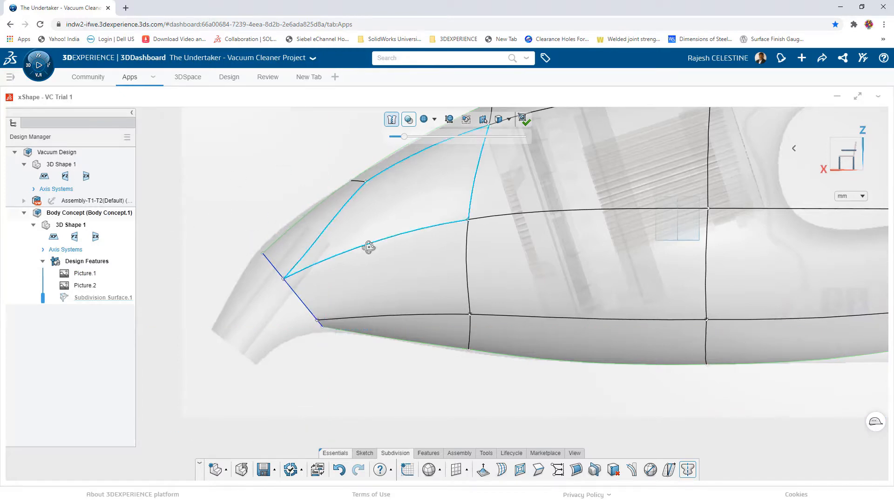
Extrude the creased front face out to the end of the pictured nozzle.
middle_click_drag(369, 247, 343, 262)
scroll(344, 263, "down", 3)
scroll(286, 277, "up", 4)
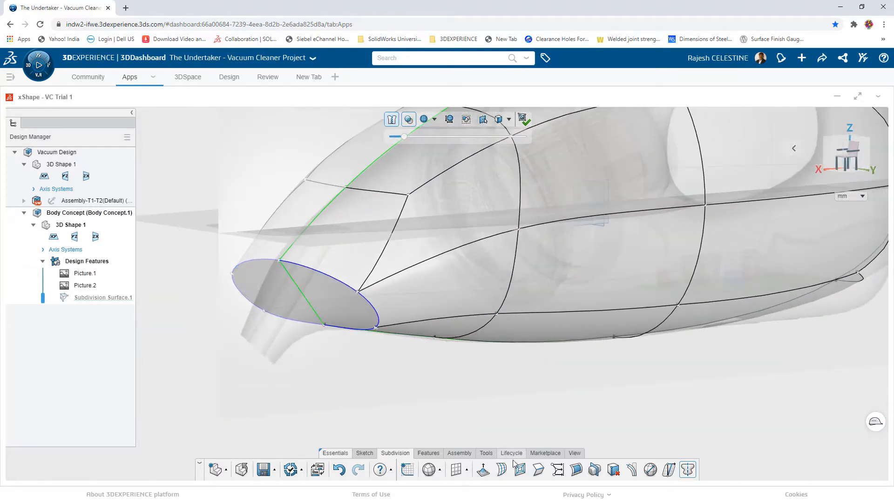
left_click(473, 464)
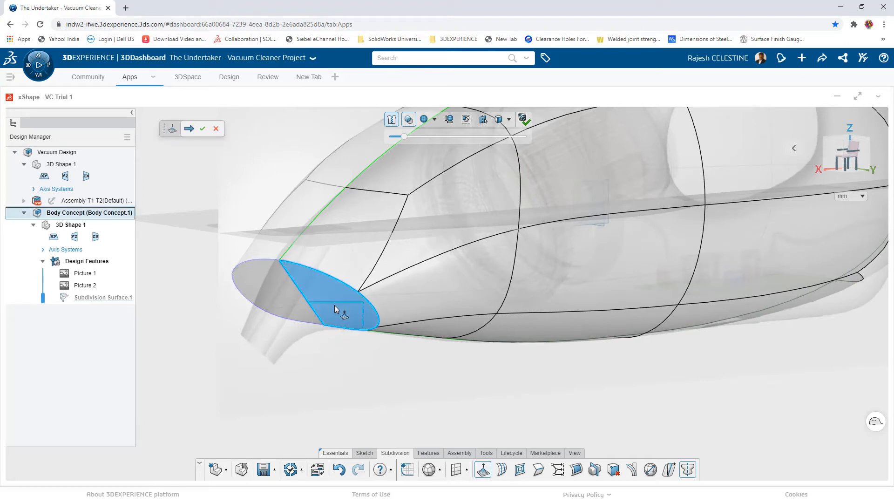
left_click(337, 303)
left_click(203, 130)
Scale down the nozzle's end face in front view to taper the nozzle.
left_click(862, 153)
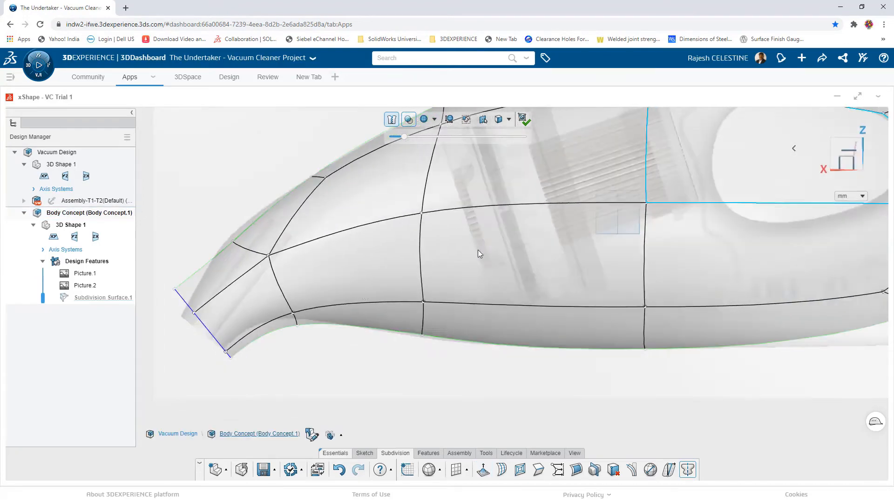
scroll(204, 311, "up", 3)
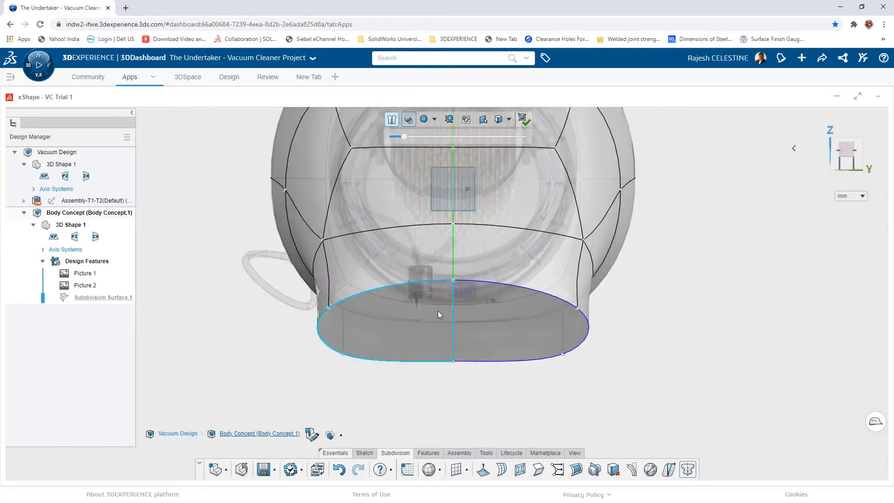
left_click(481, 317)
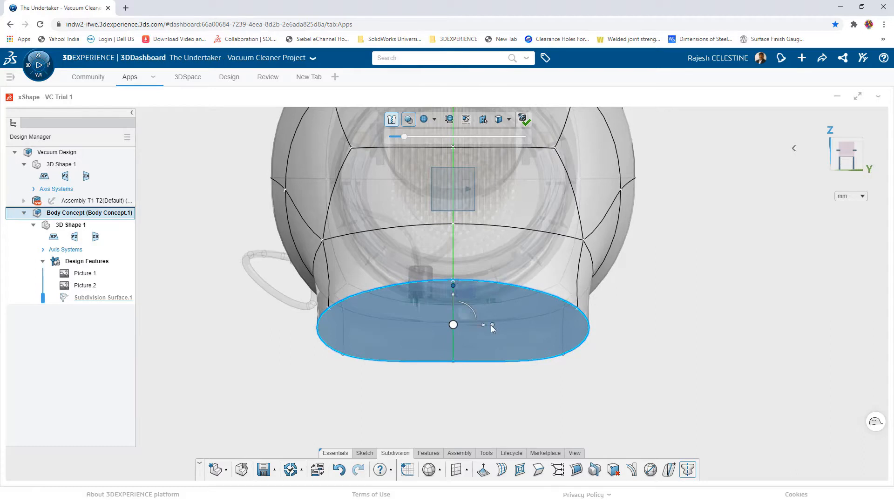
left_click_drag(489, 326, 479, 332)
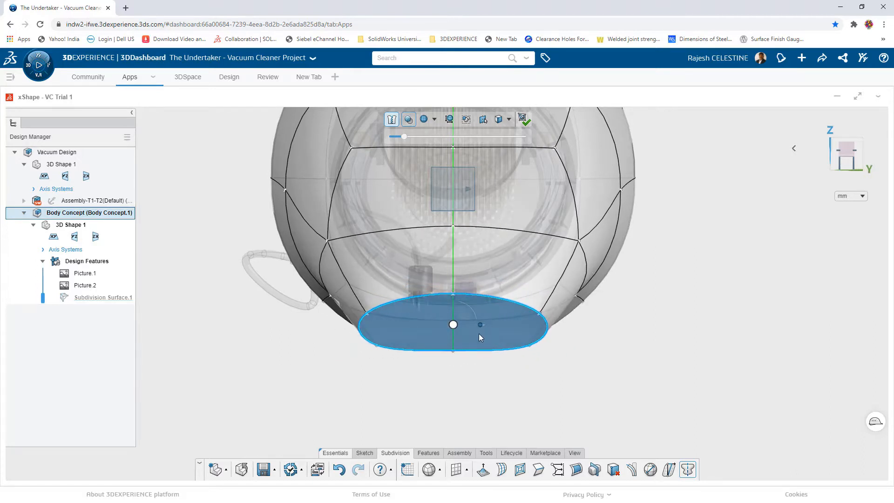
left_click(709, 280)
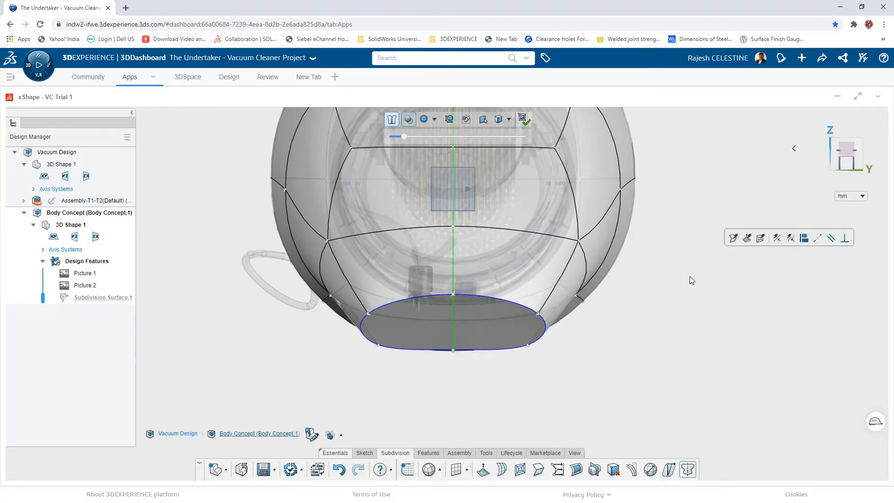
Move the nozzle's end control points slightly downward onto the pictured nozzle tip in side view.
left_click(863, 148)
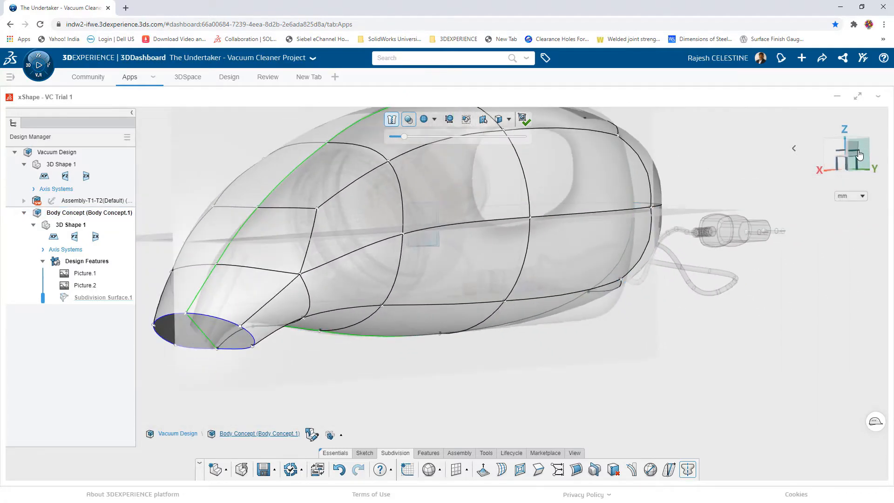
left_click(860, 155)
scroll(371, 313, "down", 4)
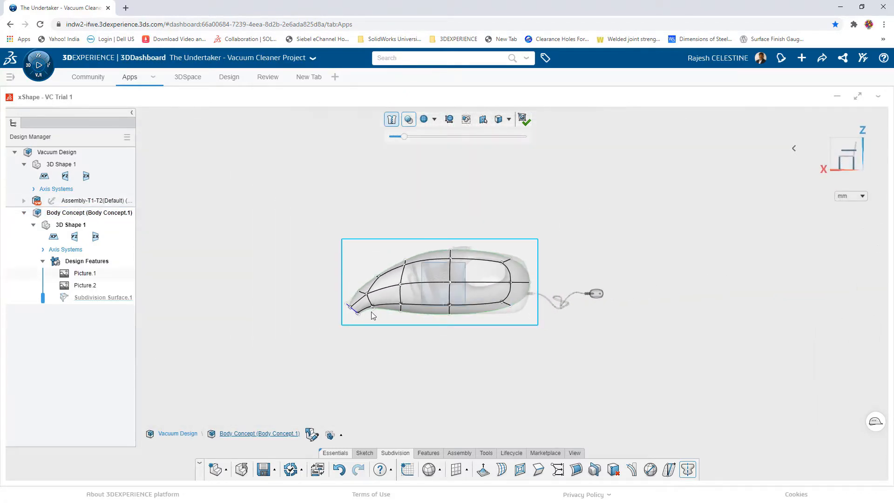
scroll(370, 312, "up", 8)
left_click(351, 298)
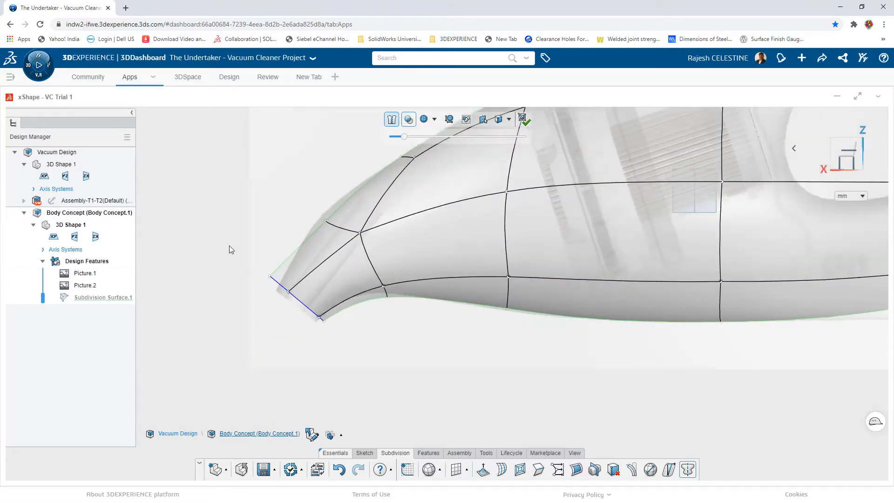
left_click_drag(229, 249, 347, 340)
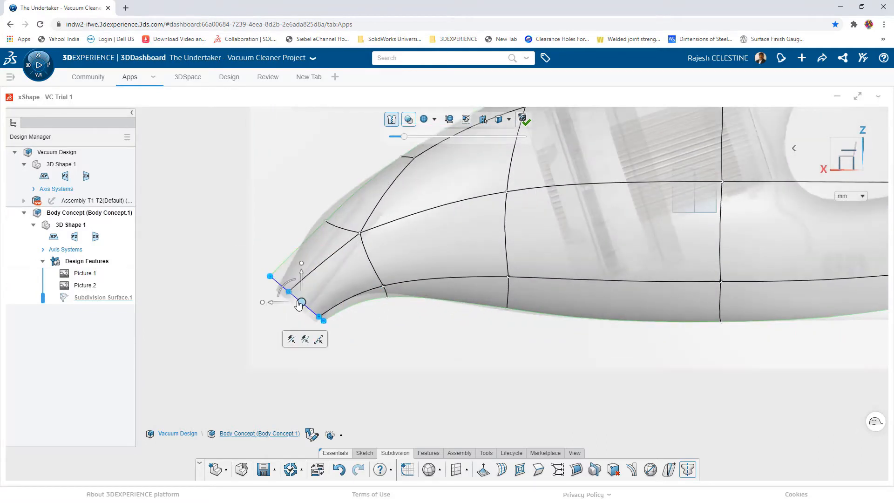
left_click_drag(295, 292, 298, 294)
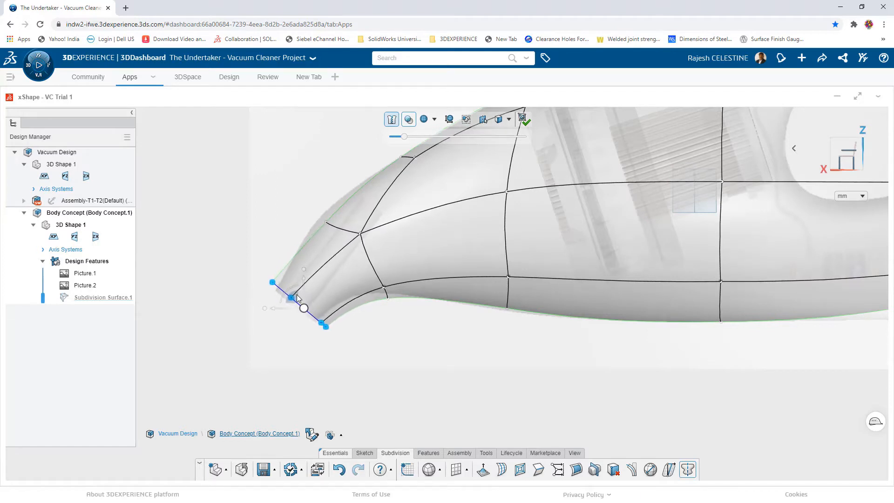
left_click(230, 292)
Pull the nozzle tip's lower corner inward and shift the underside points at the nozzle neck slightly rearward to match the picture.
left_click_drag(318, 339, 334, 355)
left_click_drag(376, 325, 345, 268)
left_click(306, 339)
scroll(309, 337, "up", 3)
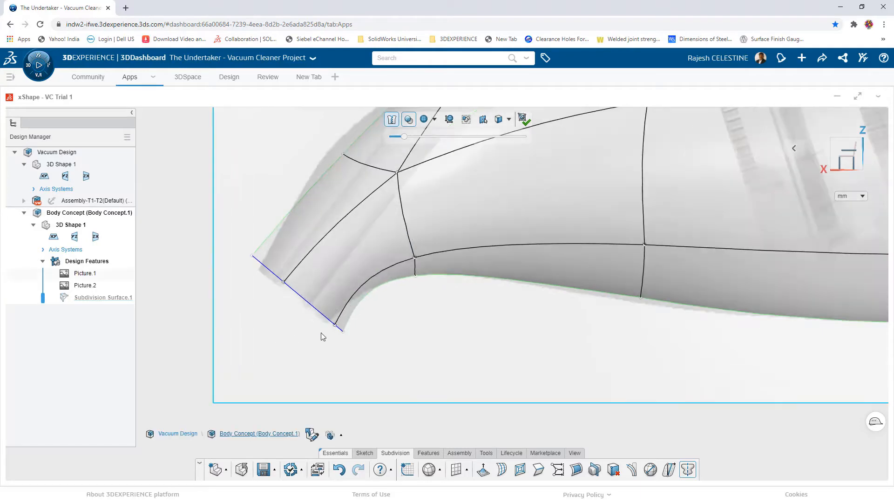
left_click_drag(327, 318, 312, 307)
left_click_drag(391, 307, 410, 255)
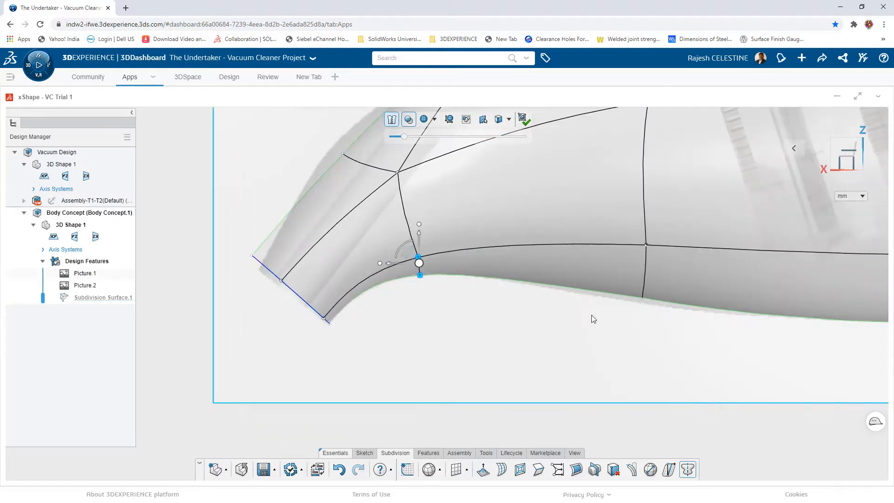
Lower the underside points behind the nozzle neck and bring the nozzle tip's upper corner in to the pictured outline.
left_click_drag(596, 320, 666, 229)
left_click_drag(632, 252, 633, 255)
left_click_drag(208, 226, 245, 256)
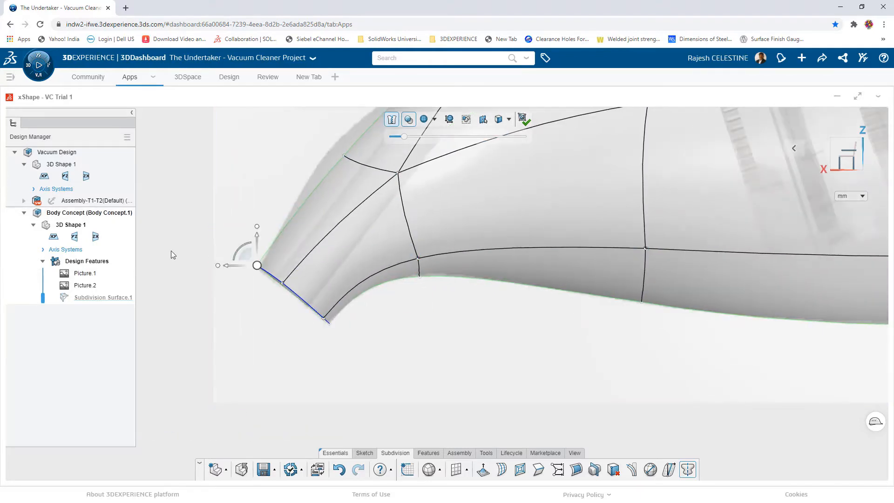
Pull the nozzle's upper neck control point up and outward toward the pictured upper outline in side view.
left_click_drag(172, 251, 354, 327)
left_click(379, 301)
left_click(270, 124)
scroll(372, 187, "up", 1)
left_click_drag(333, 232, 396, 285)
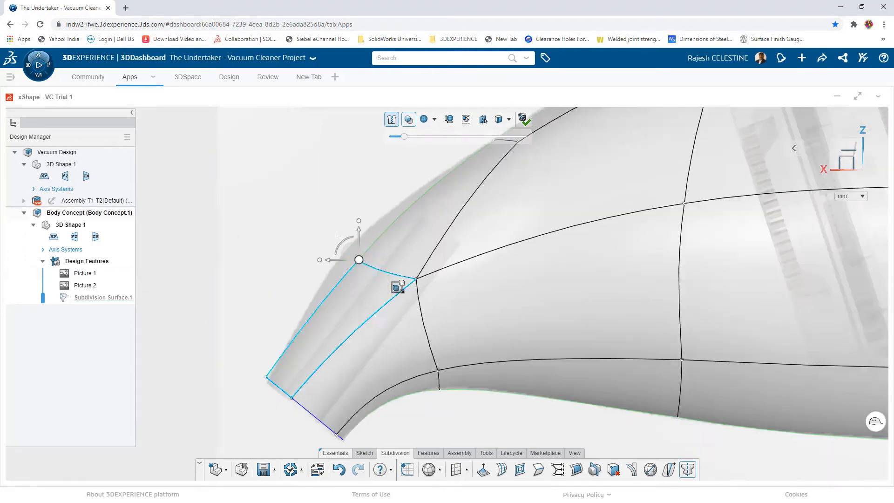
left_click_drag(348, 247, 340, 236)
scroll(419, 312, "down", 5)
scroll(680, 194, "up", 1)
scroll(680, 194, "down", 4)
middle_click_drag(680, 195, 383, 218)
left_click(484, 398)
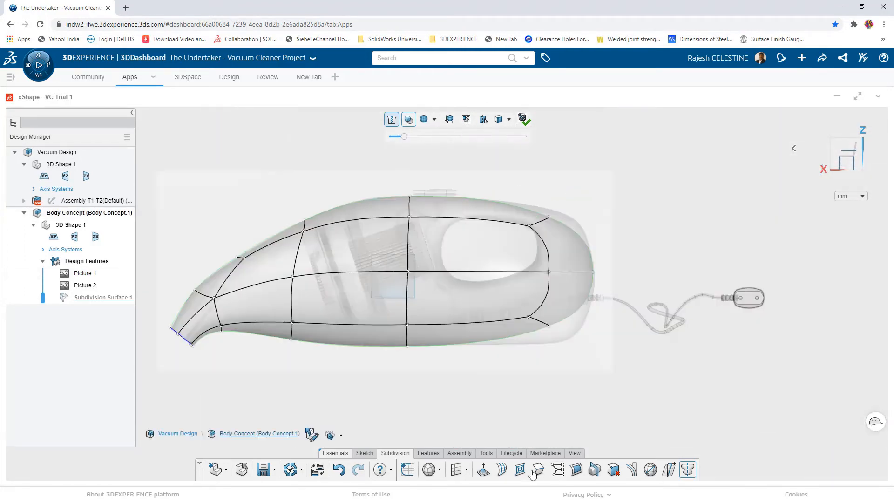
Insert one edge loop around the body through the middle of the handle opening area.
left_click(502, 470)
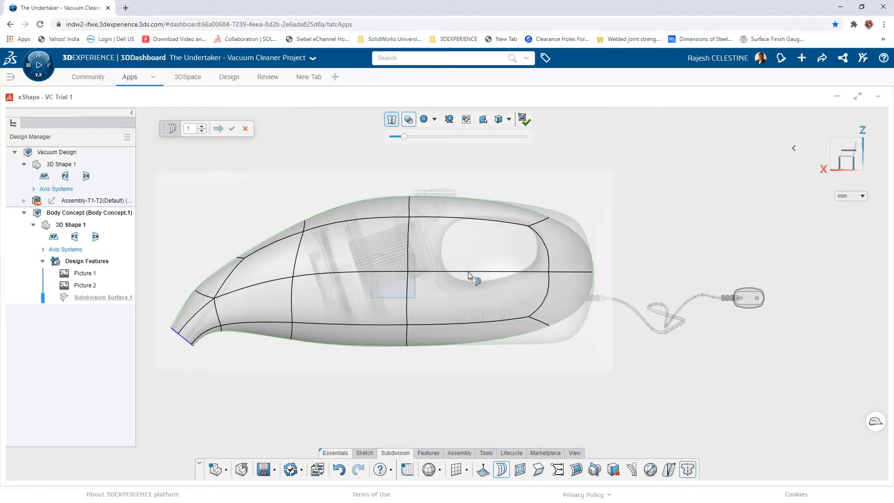
left_click(467, 271)
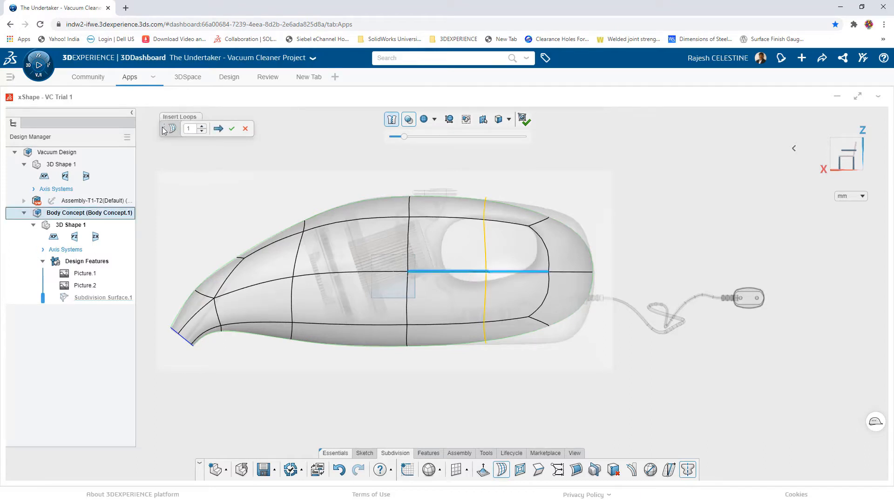
left_click_drag(164, 130, 469, 164)
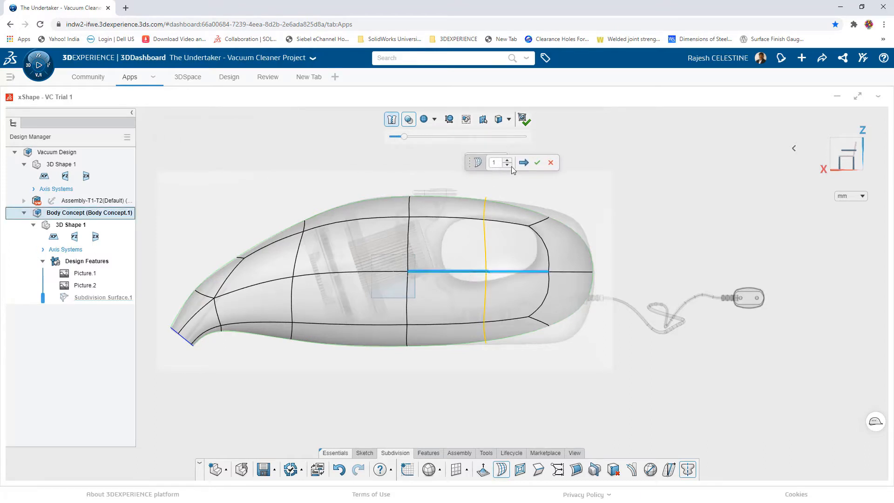
left_click(538, 163)
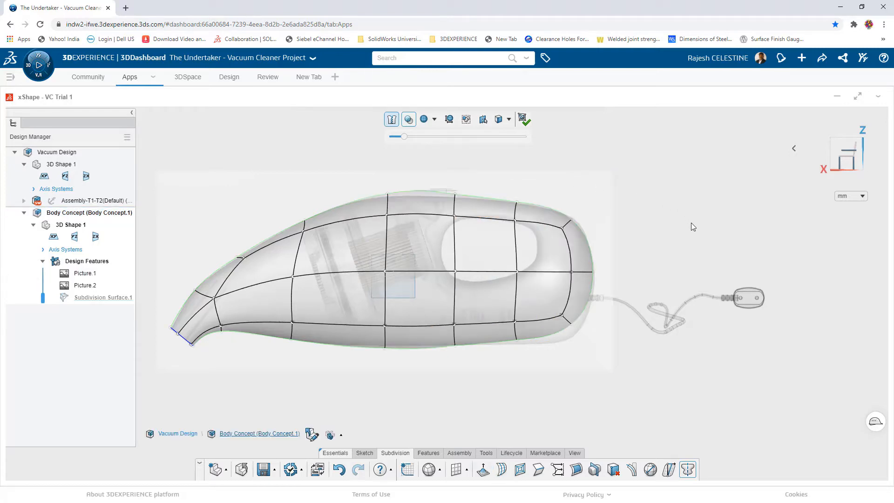
Pull the side control points of the rear handle section inward in top view to match the pictured grip width.
right_click_drag(691, 223, 693, 211)
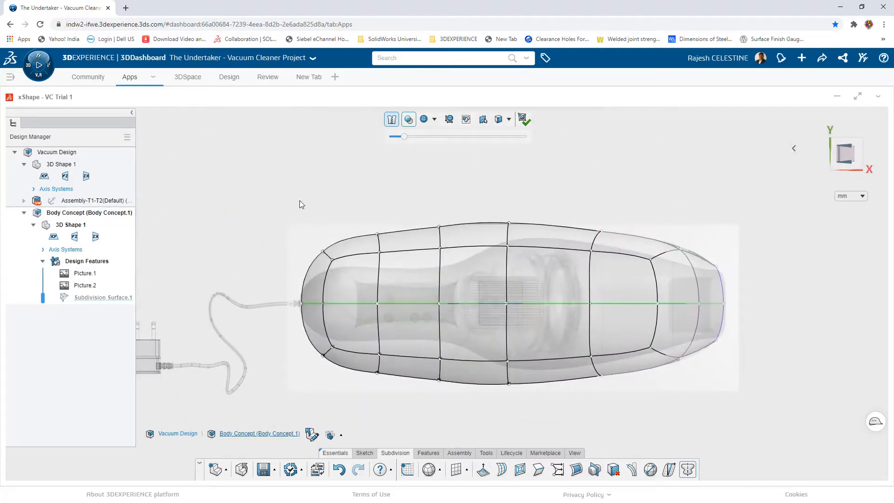
left_click_drag(300, 200, 445, 270)
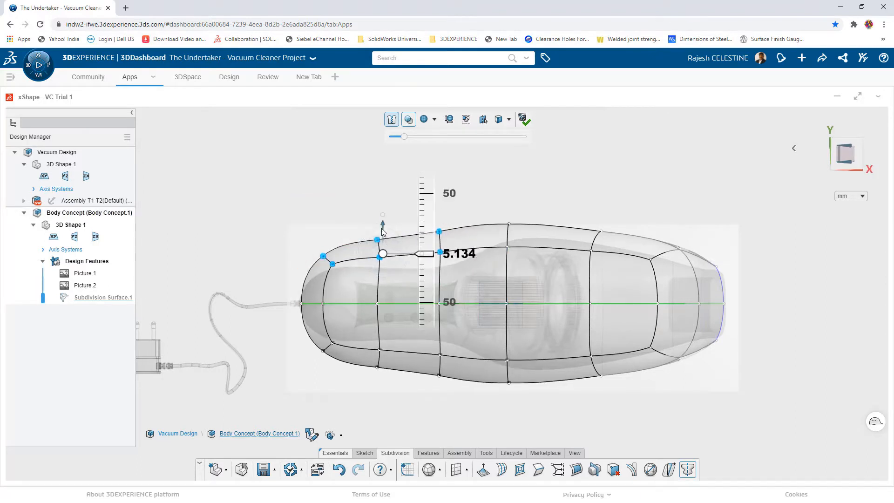
left_click_drag(382, 229, 383, 246)
left_click_drag(430, 198, 434, 247)
left_click(477, 211)
Narrow the mid-body in top view and move the front and nozzle neck side points inward onto the pictured outline.
left_click_drag(487, 198, 619, 263)
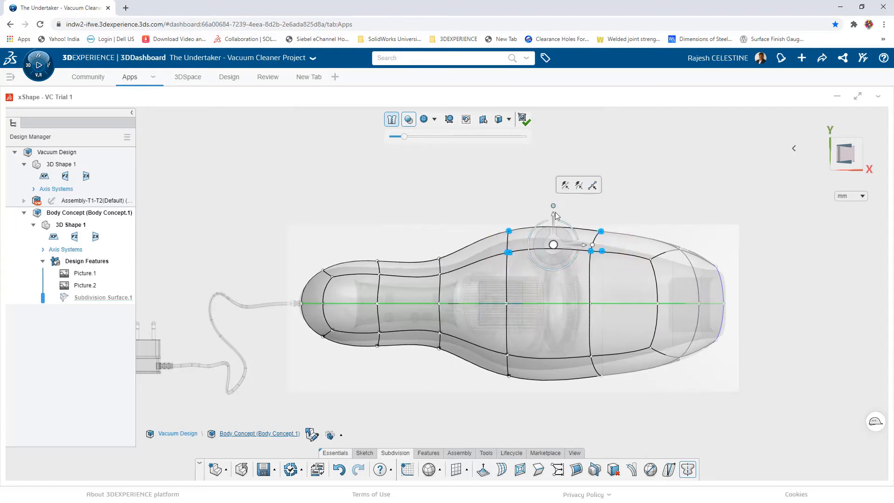
left_click_drag(556, 215, 553, 227)
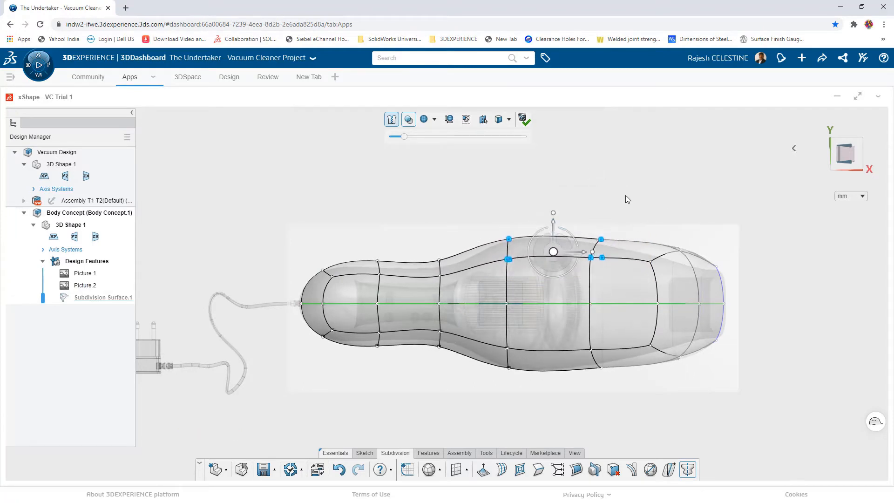
left_click_drag(627, 194, 769, 296)
left_click_drag(684, 232, 684, 239)
left_click(638, 213)
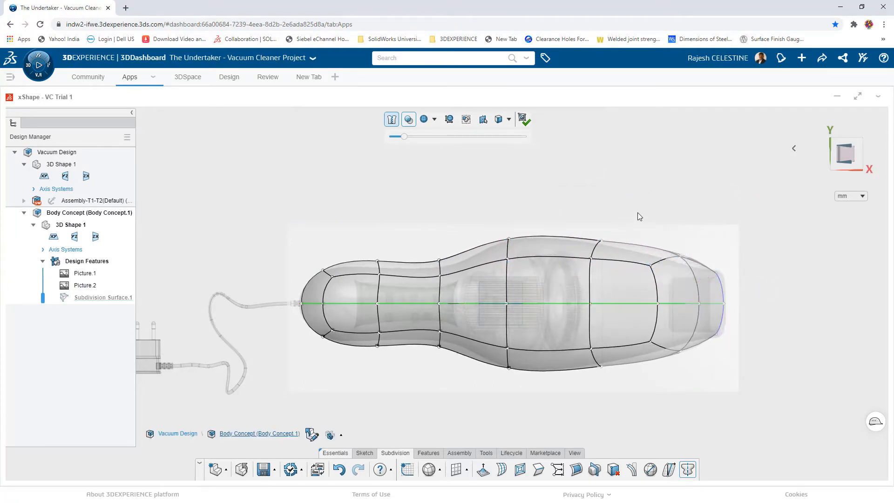
left_click_drag(631, 212, 697, 278)
left_click_drag(668, 233, 668, 238)
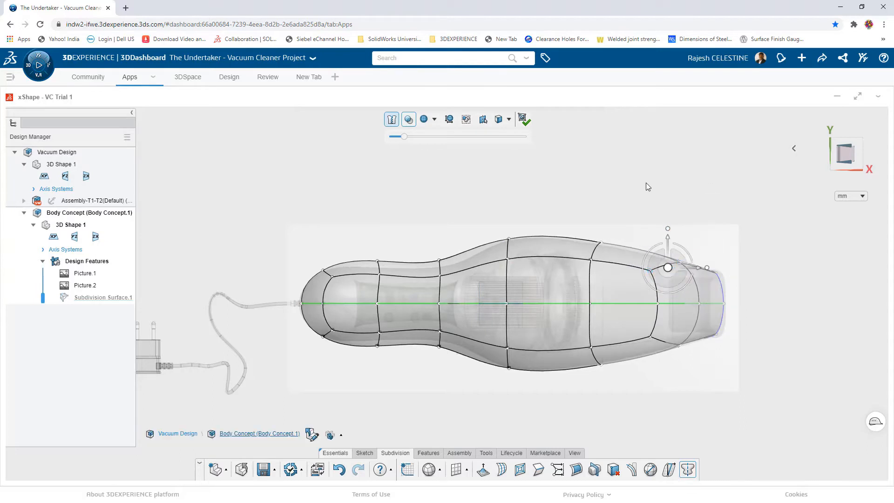
left_click(647, 186)
Narrow the middle of the grip slightly in top view and shift the edge at its front end toward the nozzle.
left_click_drag(360, 237, 455, 301)
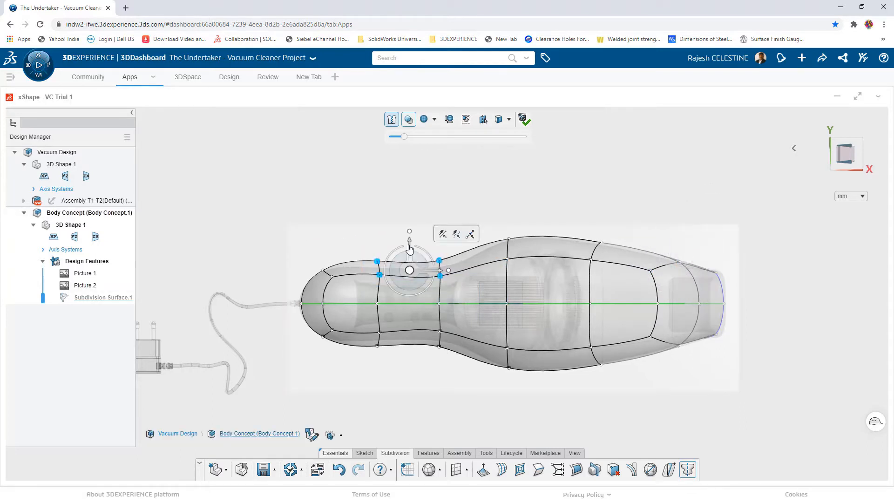
left_click_drag(410, 244, 409, 251)
left_click(495, 161)
left_click(509, 119)
left_click(496, 184)
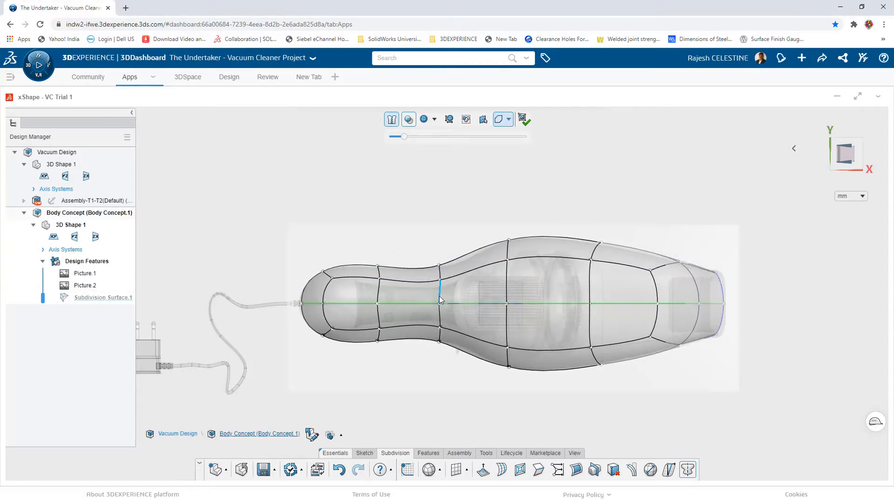
left_click(440, 291)
left_click_drag(473, 304, 485, 303)
left_click(468, 181)
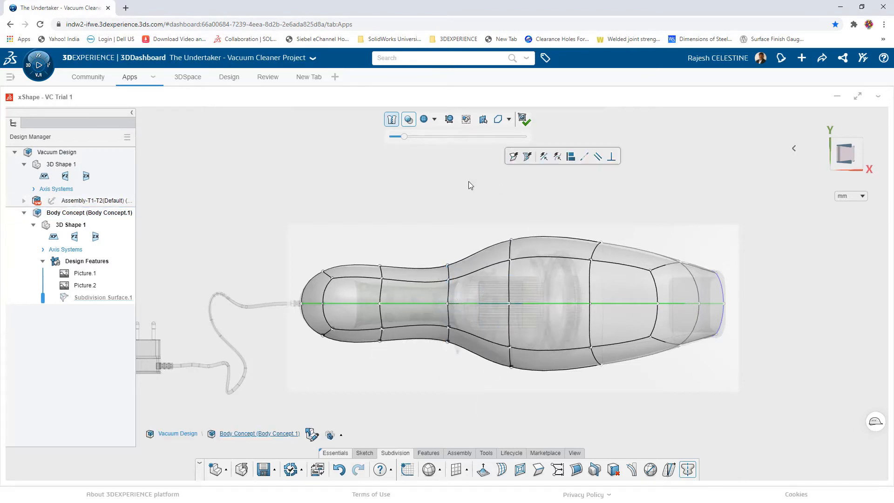
Set the surface transparency to 0 and connect the matching side faces at the handle to form a through opening.
mouse_move(795, 145)
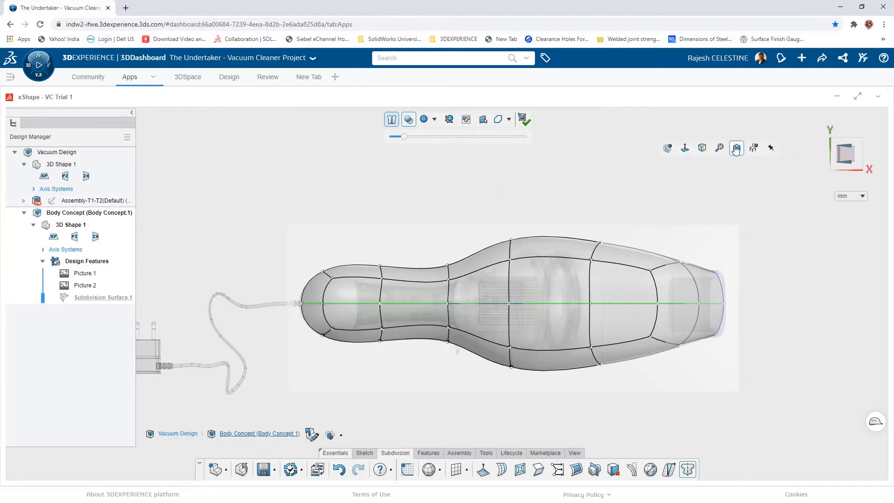
left_click(703, 148)
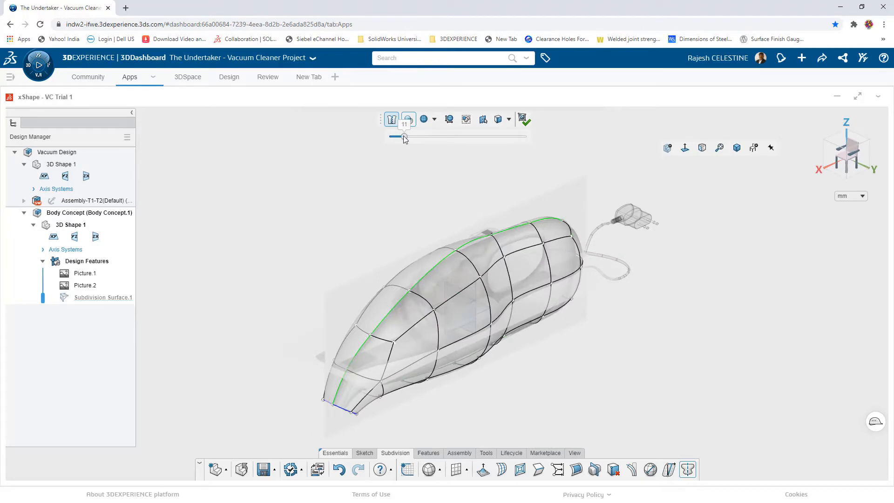
left_click_drag(403, 136, 373, 136)
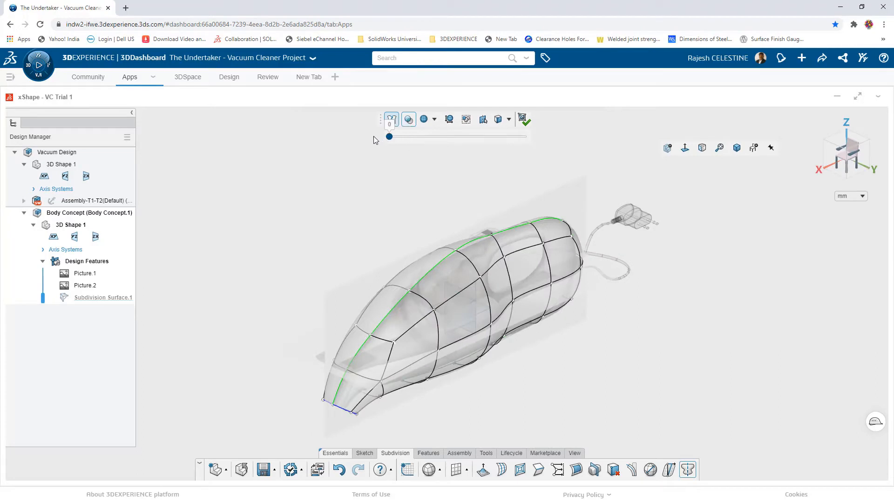
left_click(529, 267)
middle_click_drag(529, 267, 605, 272)
left_click(603, 259, "ctrl")
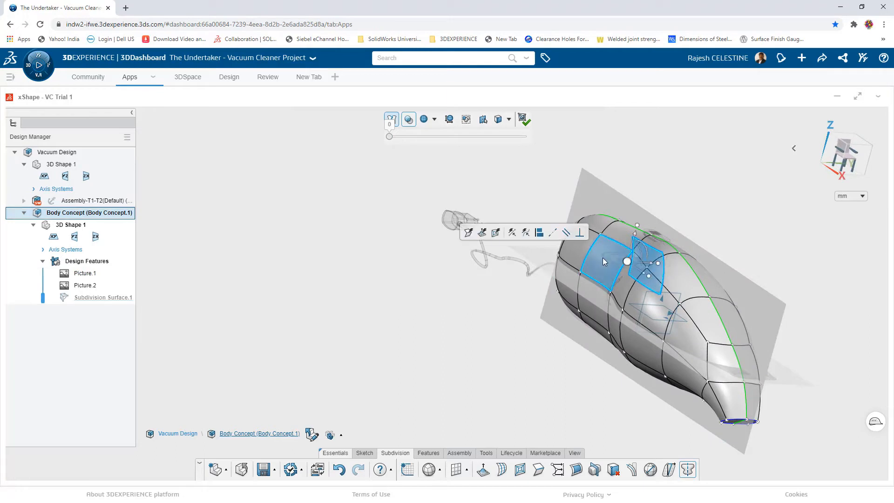
left_click(484, 469)
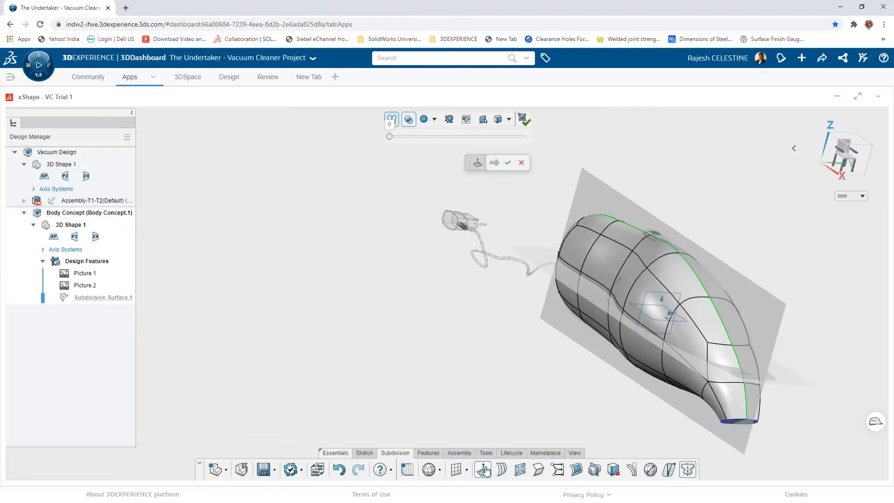
left_click(508, 163)
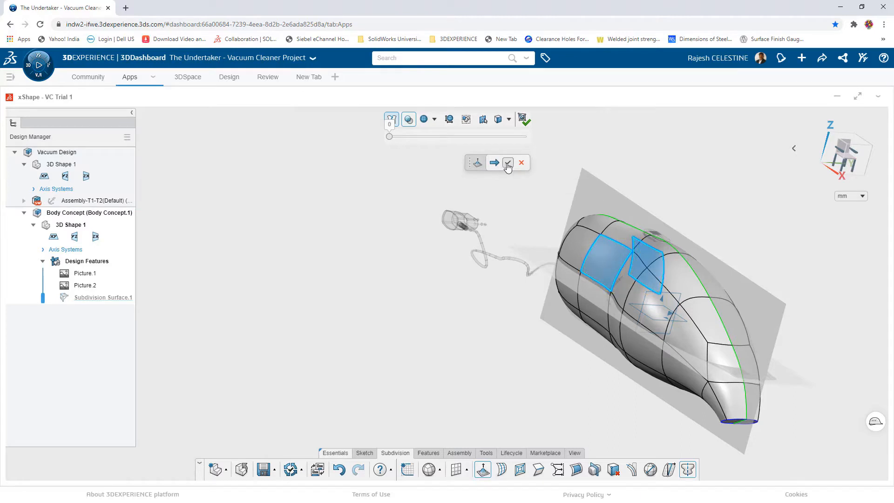
left_click(508, 163)
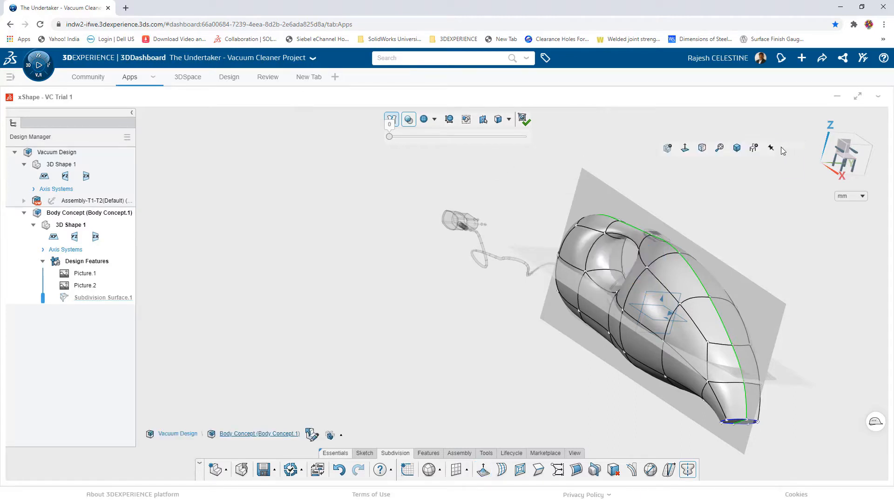
Make the body semi-transparent in side view and insert single edge loops through the handle opening's upper, rear and lower edges.
left_click(735, 149)
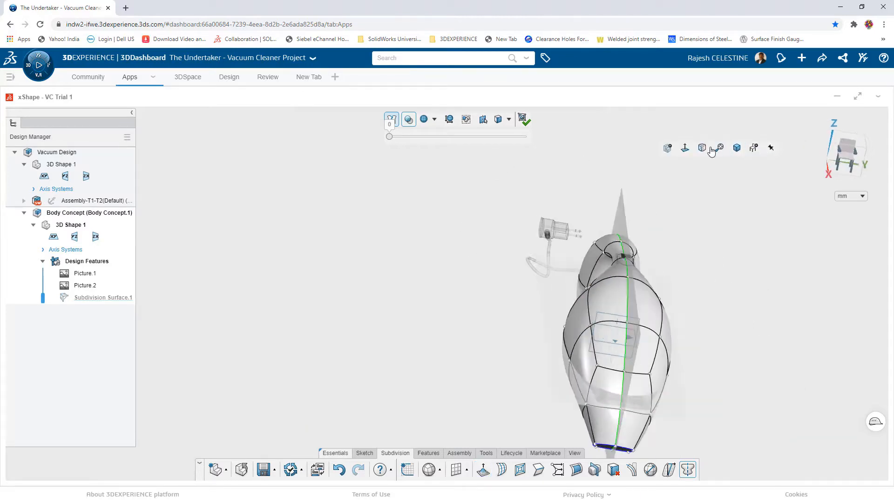
left_click(860, 159)
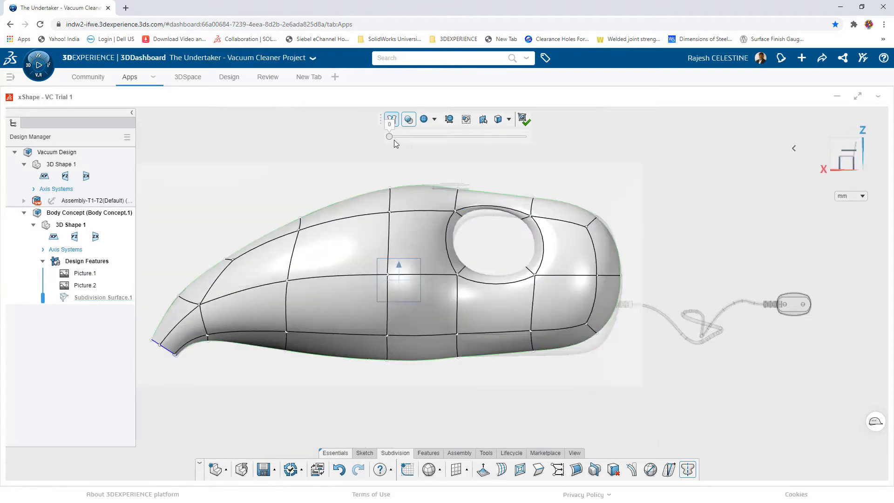
left_click_drag(394, 141, 400, 142)
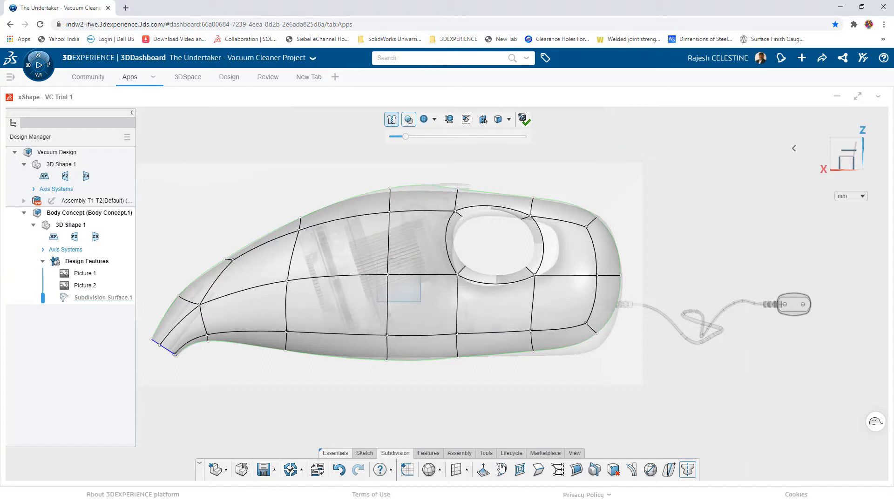
left_click(489, 209)
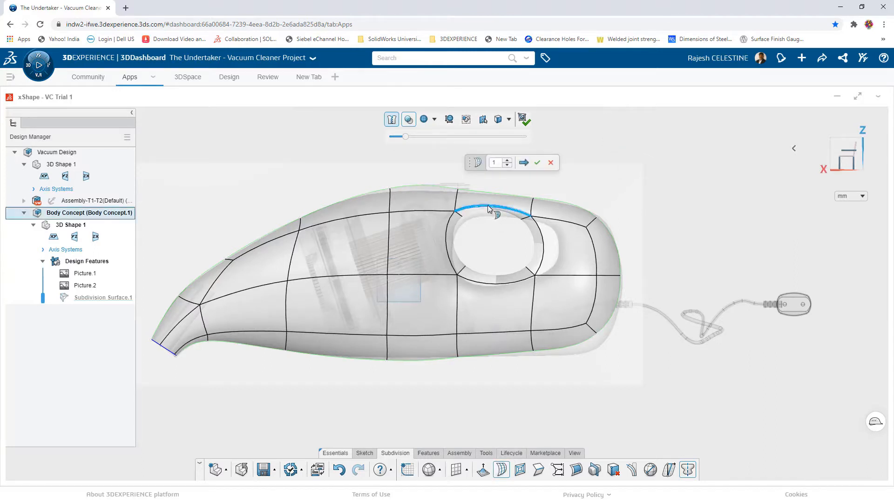
left_click(524, 163)
left_click(552, 315)
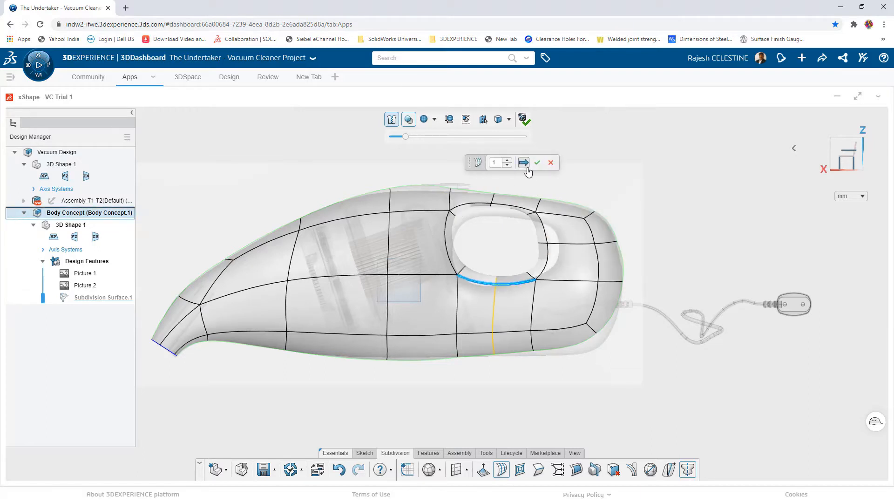
left_click(524, 162)
Lower the top outline point at the front of the handle and the opening's upper front corner point to match the picture.
scroll(508, 219, "up", 3)
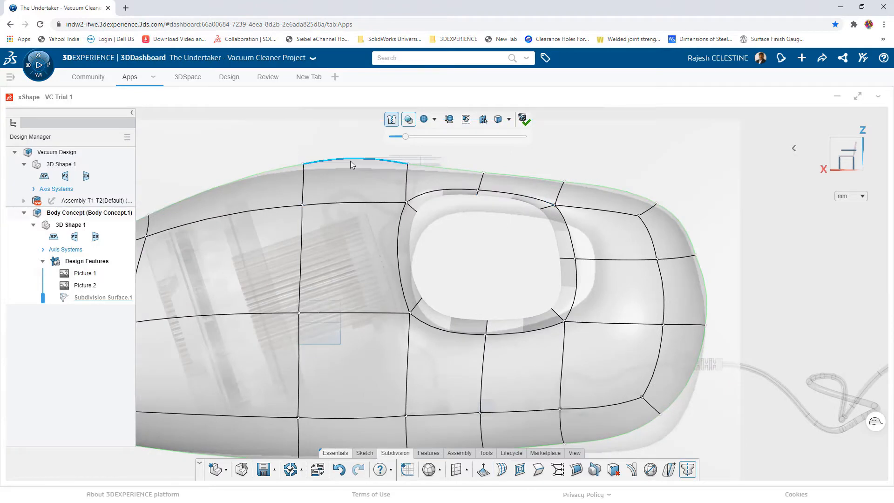
left_click_drag(303, 147, 403, 180)
scroll(447, 164, "down", 1)
scroll(432, 161, "up", 3)
left_click(401, 258)
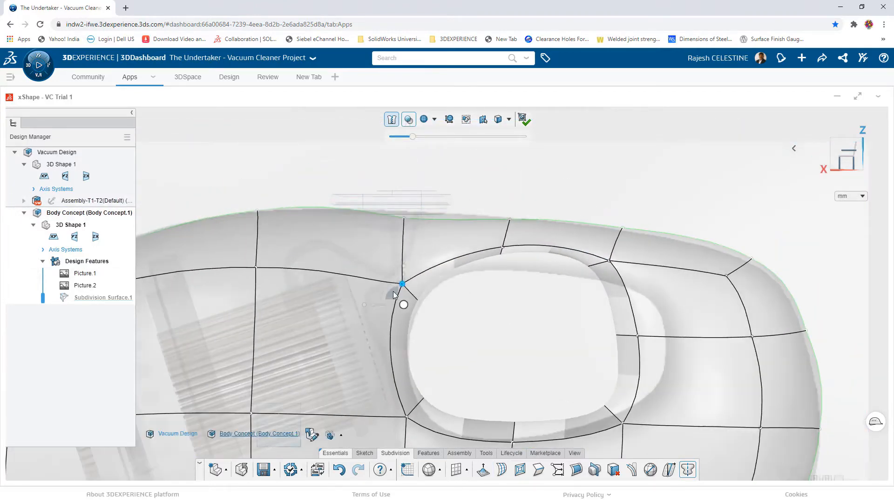
Move the handle opening's rear and rear corner points onto the pictured outline and lower its upper middle point slightly.
scroll(475, 303, "down", 1)
left_click(629, 284)
left_click_drag(606, 326, 638, 347)
left_click_drag(629, 338, 658, 339)
left_click_drag(594, 396, 634, 408)
left_click_drag(611, 314, 633, 278)
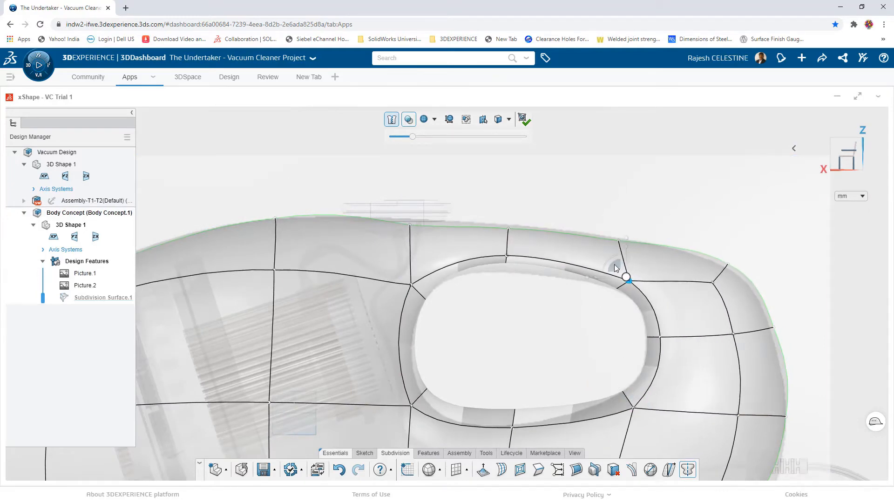
left_click(498, 264)
left_click_drag(482, 260, 483, 260)
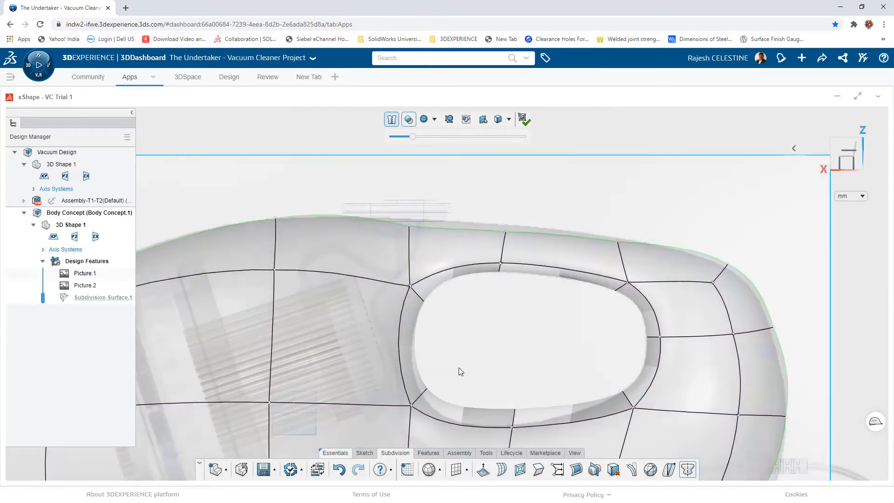
Move the opening's lower front corner point forward and its lower middle point down to fit the pictured handle opening.
scroll(459, 368, "up", 1)
middle_click_drag(459, 367, 458, 315, "ctrl")
left_click_drag(431, 327, 387, 374)
left_click_drag(392, 349, 382, 353)
left_click_drag(495, 361, 535, 405)
left_click_drag(508, 373, 509, 376)
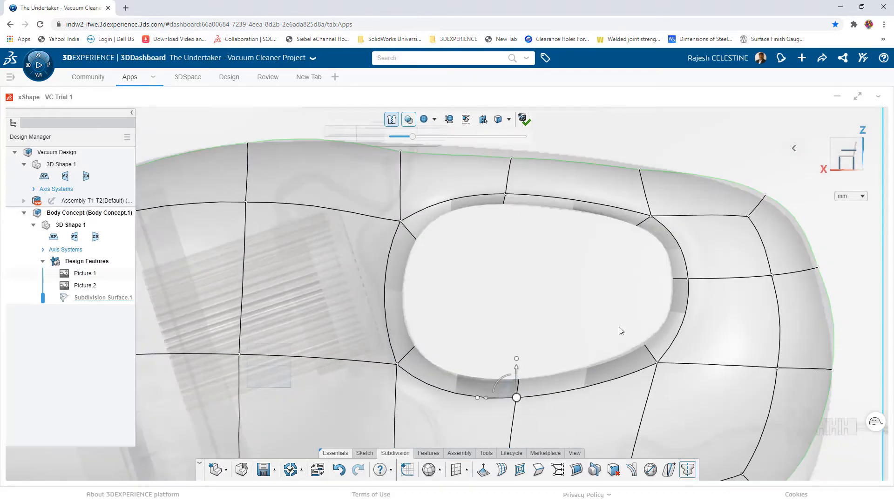
Raise the top outline points above the handle opening slightly onto the pictured upper contour.
scroll(383, 177, "down", 3)
scroll(396, 182, "up", 3)
left_click(532, 209)
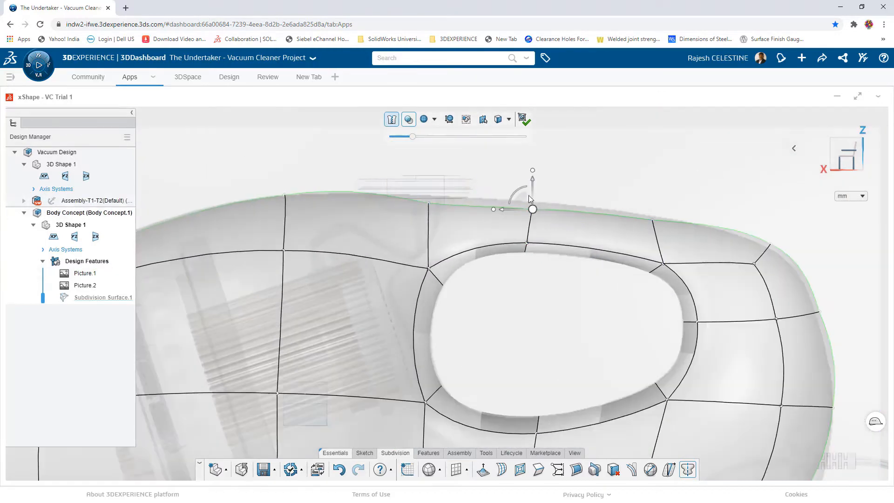
left_click(653, 218)
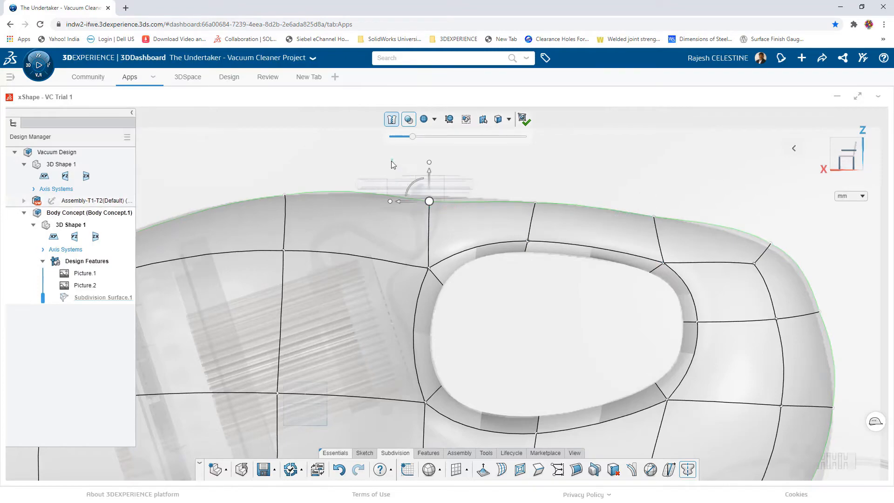
left_click(419, 192)
left_click(633, 125)
middle_click_drag(633, 125, 551, 321)
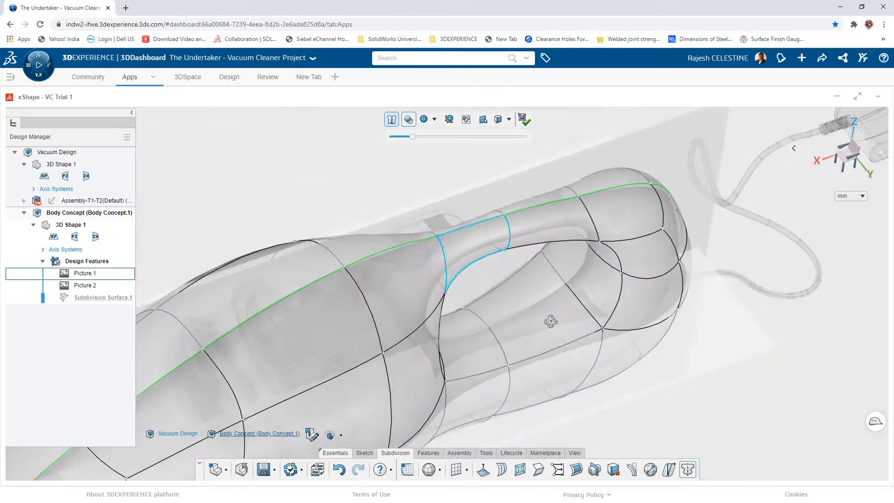
Move the body's upper and lower rear corner points in side view to follow the pictured rear outline.
left_click(850, 160)
left_click_drag(657, 183, 706, 239)
scroll(607, 421, "down", 4)
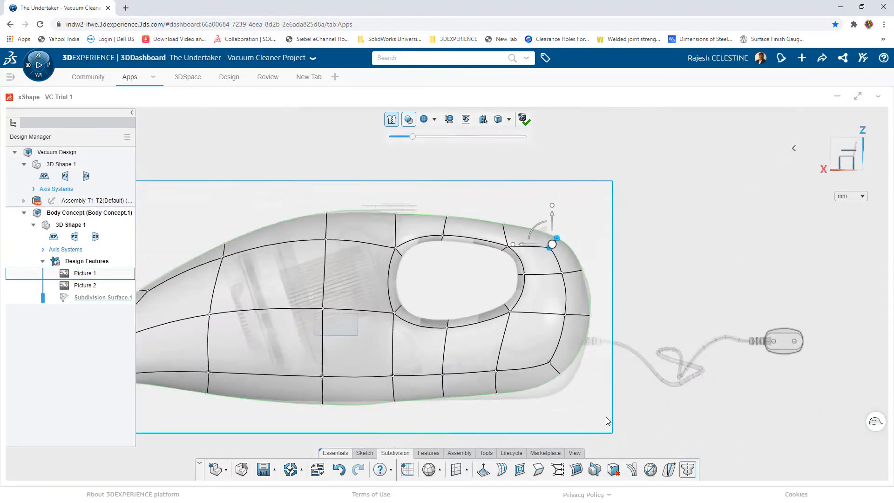
scroll(607, 421, "up", 4)
left_click_drag(577, 308, 596, 346)
Flatten the four lower outline points beneath the handle opening onto a horizontal line with Line Align.
scroll(752, 231, "down", 3)
left_click_drag(273, 355, 599, 327)
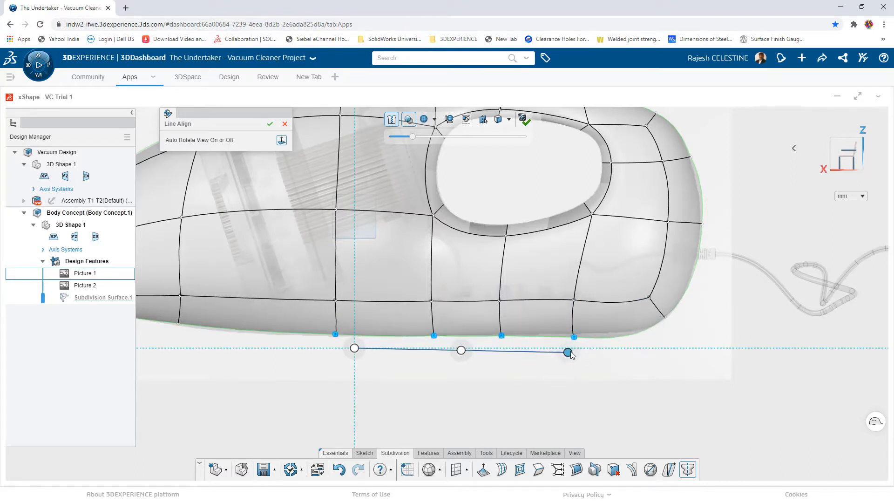
left_click_drag(571, 348, 567, 348)
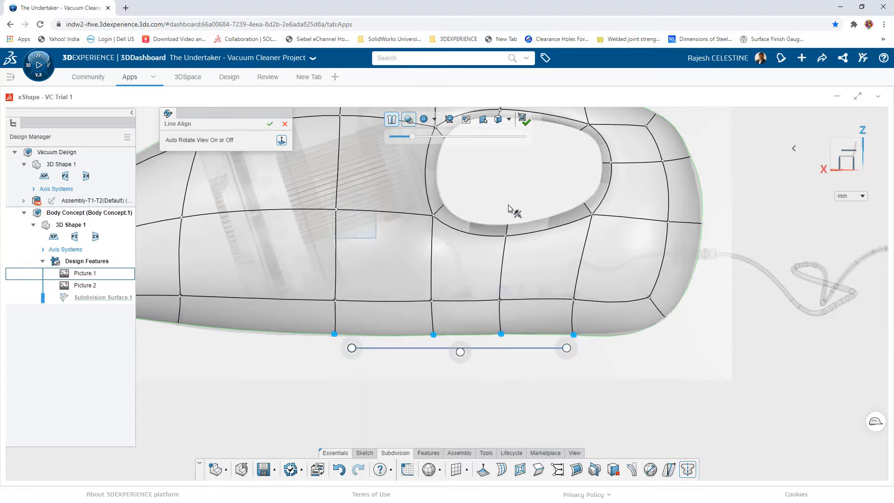
key("Escape")
Pull the upper front edge of the handle opening sideways outward to widen the front of the grip.
scroll(518, 202, "down", 2)
middle_click_drag(521, 206, 468, 316)
scroll(492, 322, "up", 2)
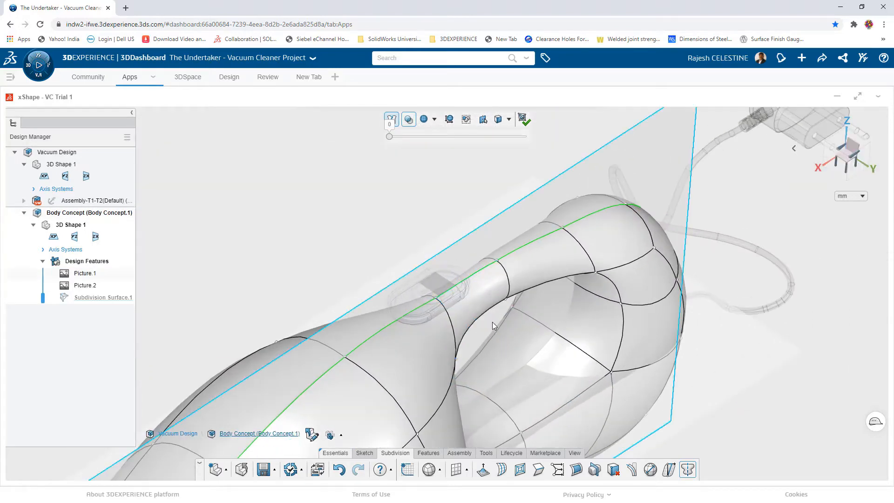
left_click(482, 311)
left_click(482, 316)
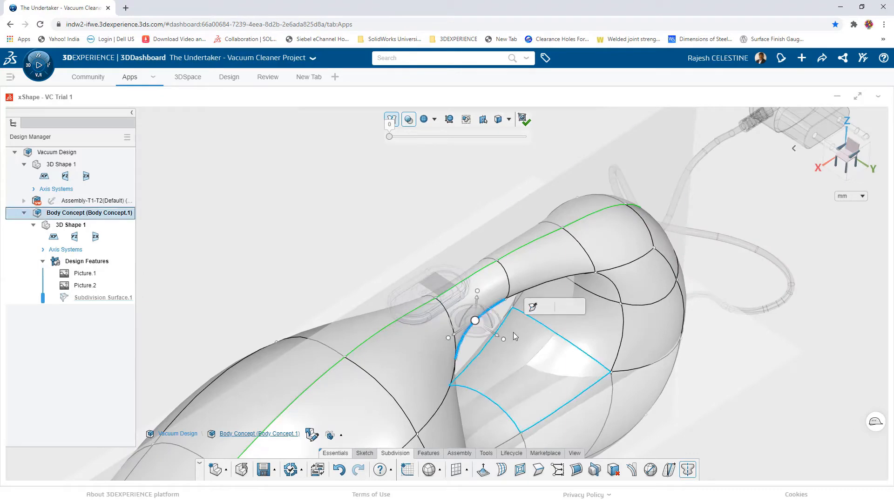
left_click_drag(496, 340, 514, 350)
middle_click_drag(622, 332, 626, 361)
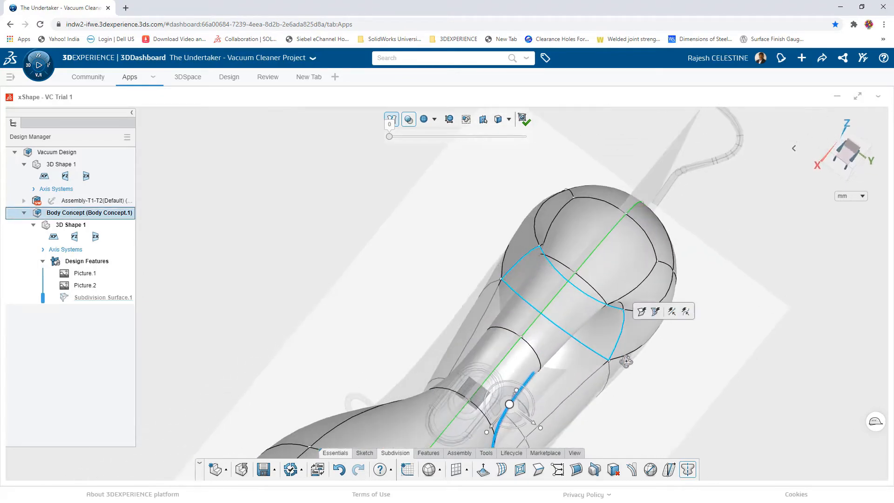
scroll(534, 364, "down", 3)
scroll(531, 362, "up", 2)
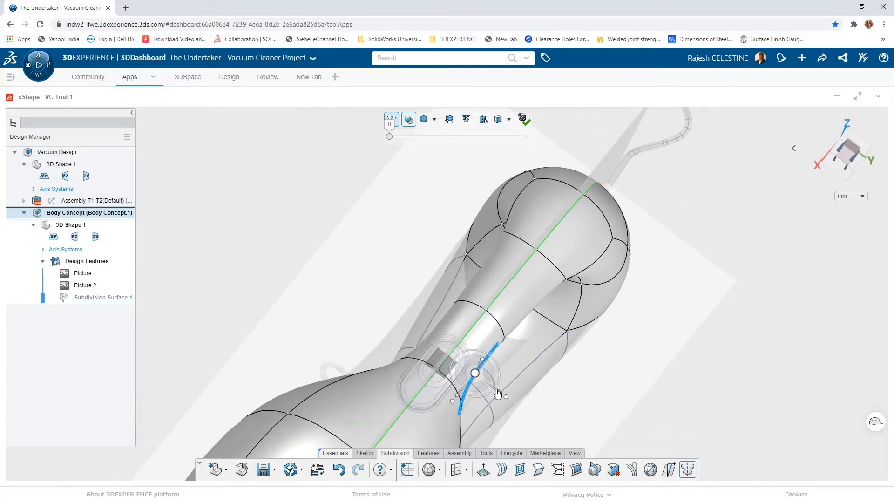
left_click_drag(495, 388, 503, 393)
middle_click_drag(503, 393, 477, 295)
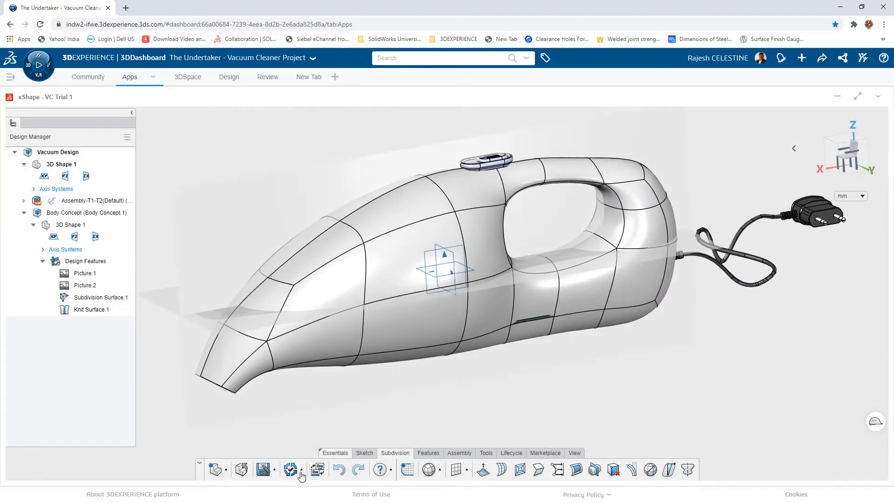
Save the component as Vacuum Design in the VC Trial 1 collaborative space and hide the internal component assembly.
left_click(264, 470)
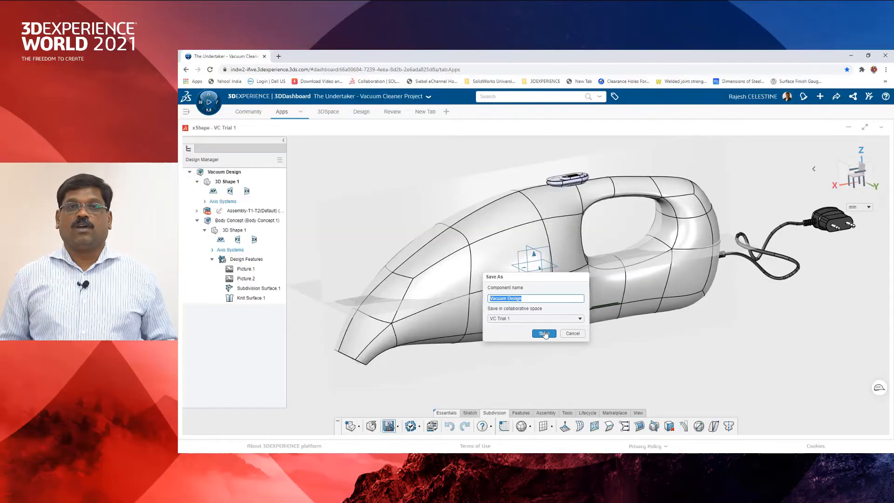
left_click(458, 355)
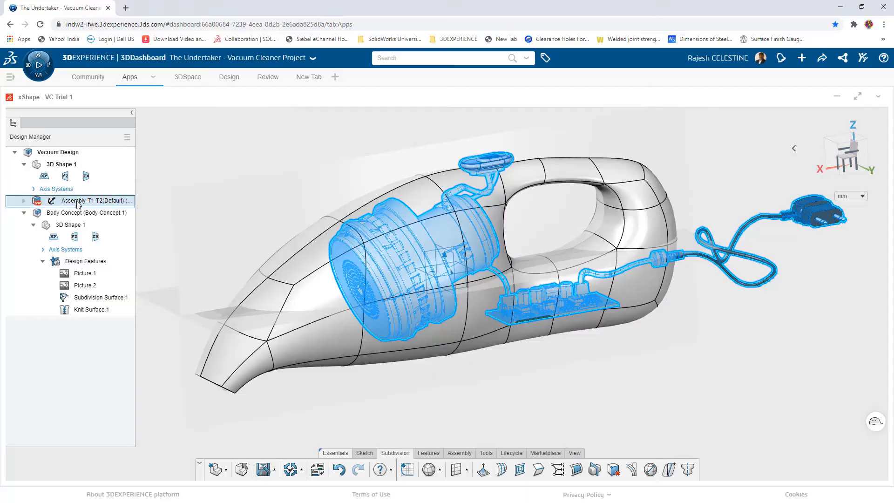
left_click(76, 201)
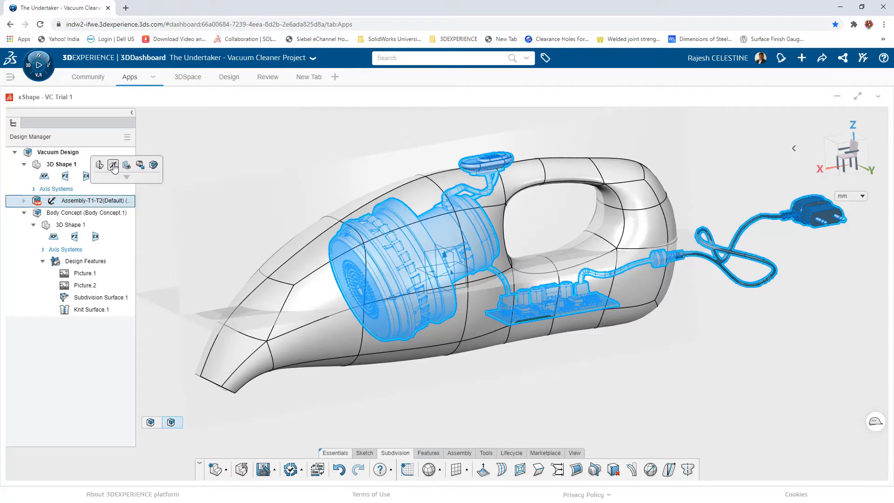
left_click(114, 166)
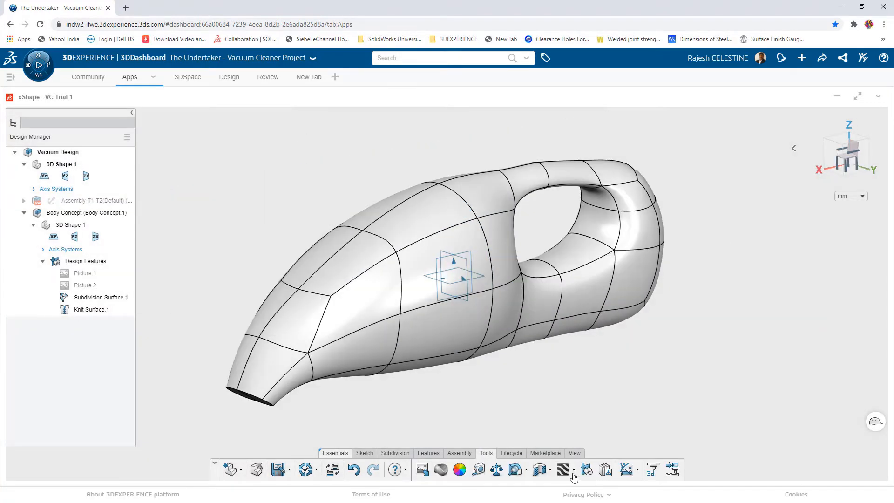
Examine the body's surface continuity with horizontal Zebra Stripes from the side, from above and in isometric view.
left_click(564, 469)
mouse_move(491, 376)
middle_mouse_down()
mouse_move(577, 213)
mouse_move(569, 214)
middle_mouse_up()
double_click(569, 214)
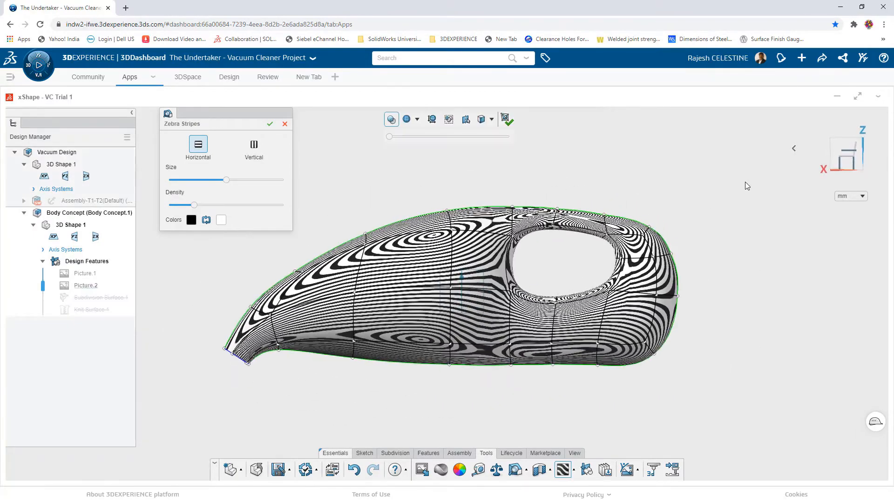
middle_click_drag(704, 221, 868, 154)
left_click(848, 145)
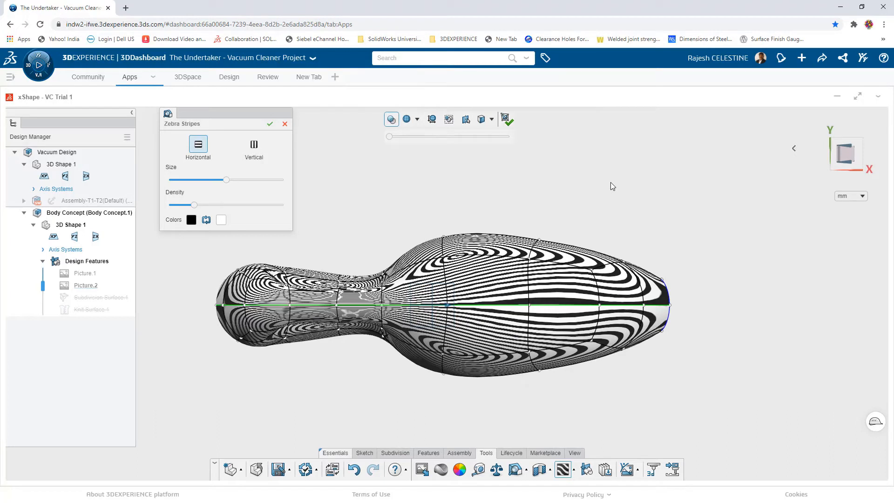
left_click(794, 148)
left_click(737, 148)
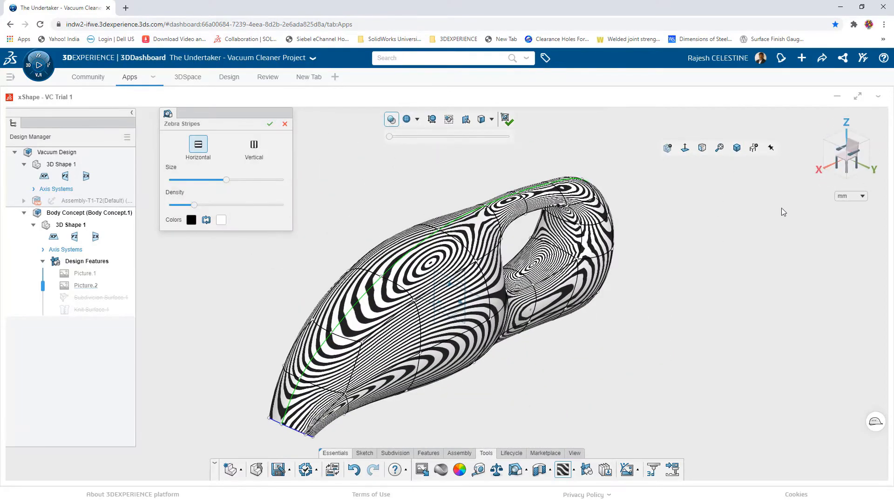
left_click(831, 168)
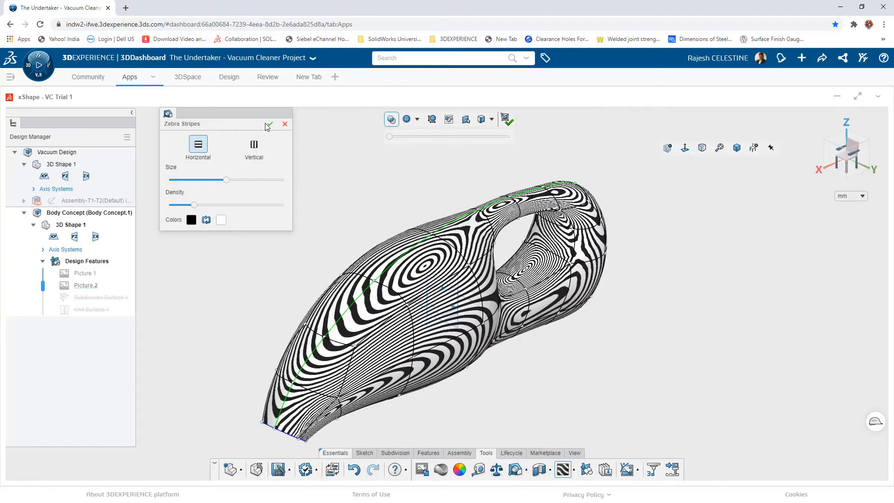
left_click(283, 124)
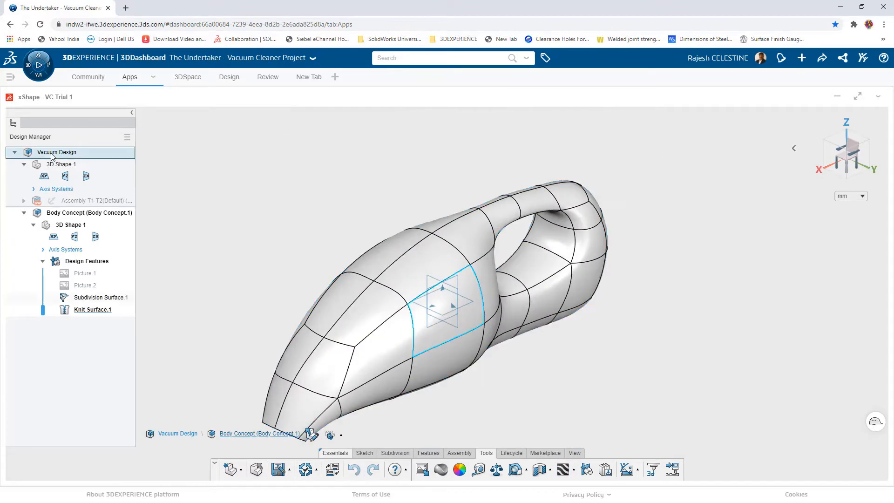
Run a Draft Analysis on the body with the zx plane as pull direction and an angle of 1 deg.
double_click(53, 154)
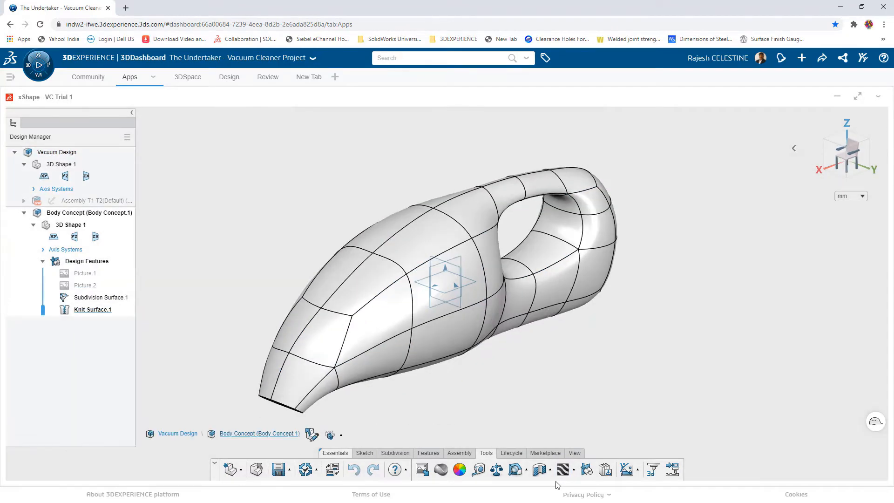
left_click(517, 470)
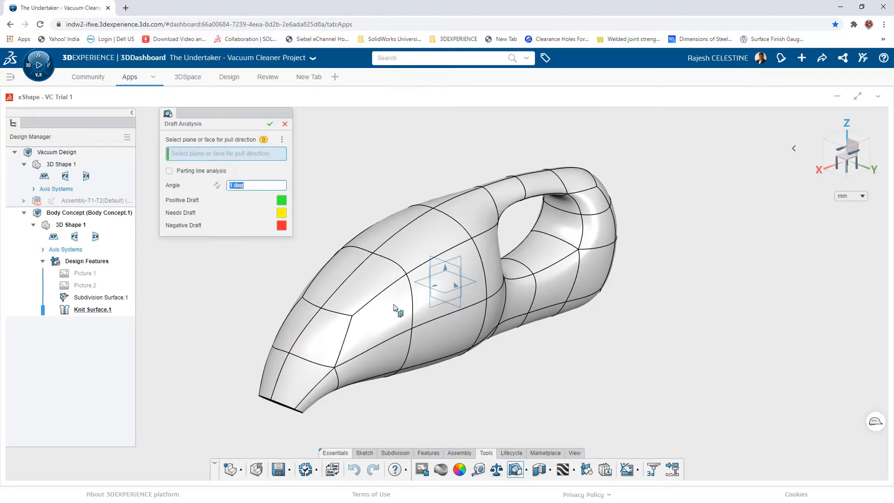
left_click(86, 178)
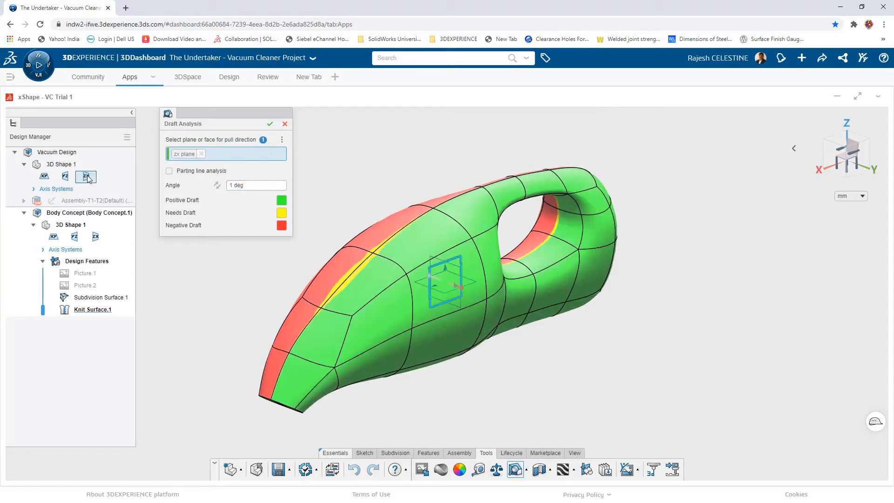
middle_click_drag(312, 142, 475, 168)
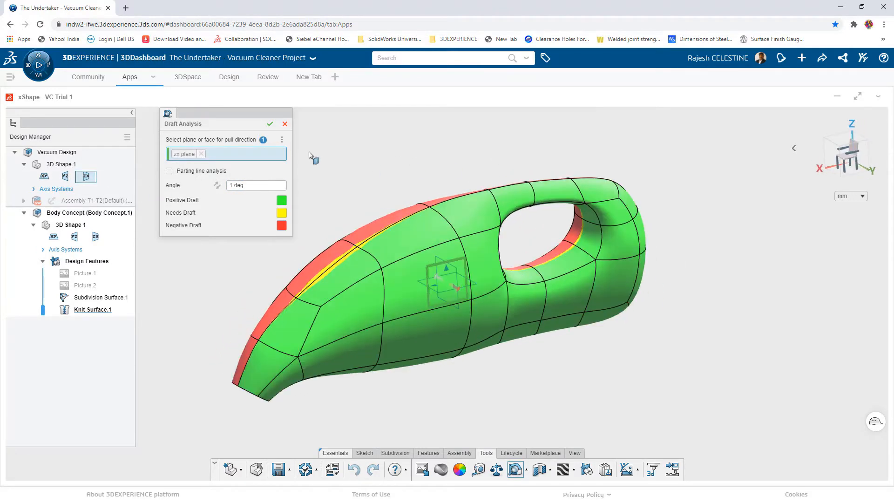
left_click(270, 124)
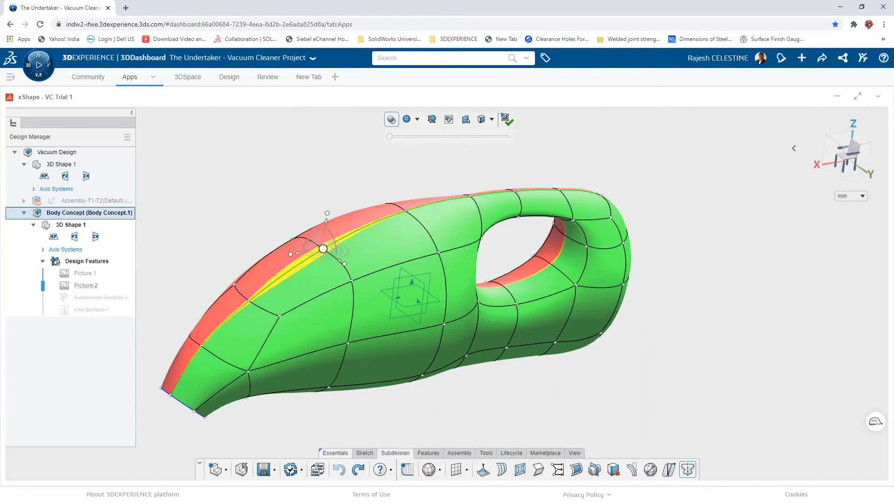
Orient the manipulator to the selection and pull the upper centreline point ahead of the handle outward to reduce the needs-draft area.
right_click(323, 249)
left_click(333, 258)
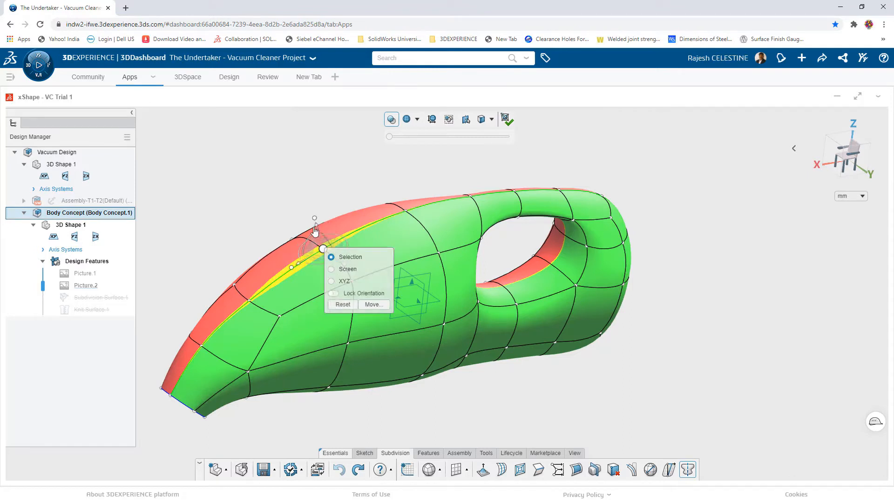
left_click_drag(319, 228, 310, 206)
left_click(235, 182)
middle_click_drag(382, 241, 364, 230)
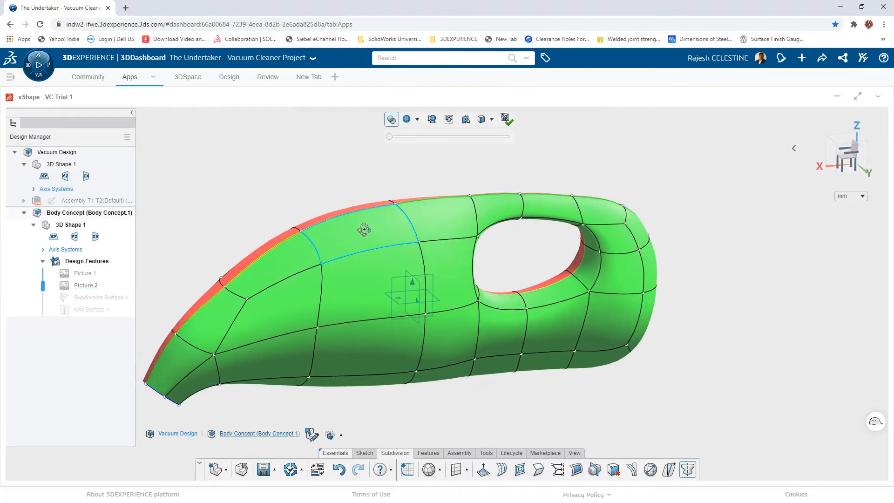
Adjust the centreline points near the nozzle on the upper side and underside outward to improve the draft.
left_click(225, 287)
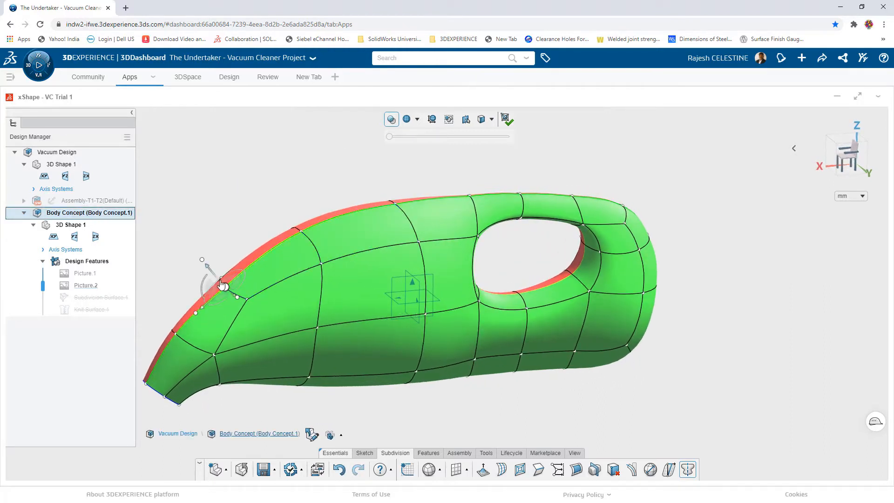
middle_click_drag(351, 282, 250, 373)
left_click(261, 203)
left_click(196, 297)
left_click_drag(241, 375, 249, 382)
left_click_drag(223, 328, 230, 333)
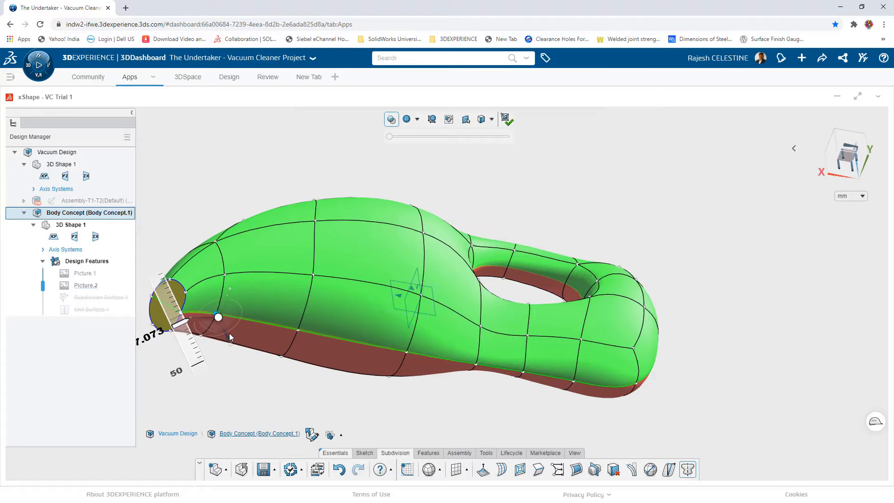
left_click(389, 391)
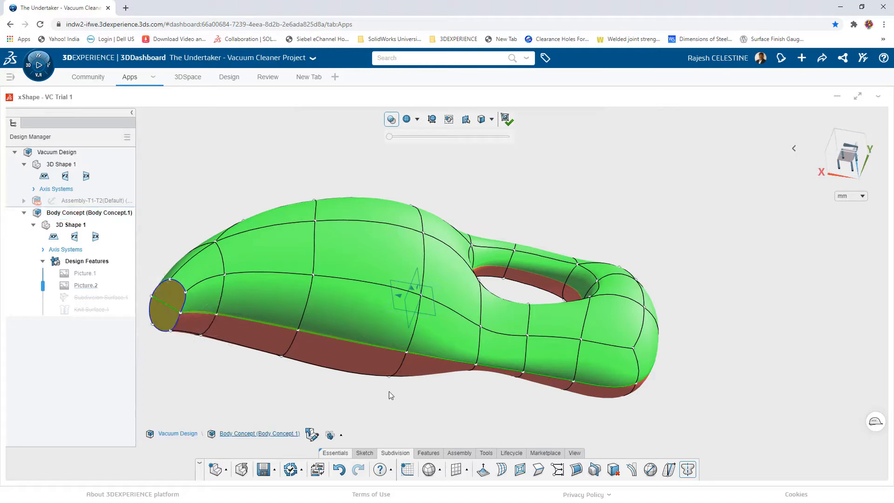
middle_click_drag(390, 392, 495, 390)
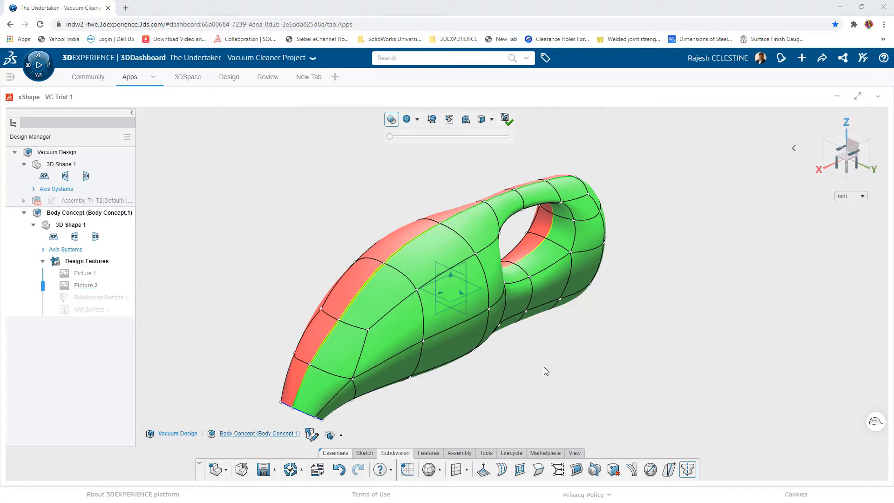
Switch the vacuum design to the xDesign app.
left_click(487, 453)
left_click(332, 469)
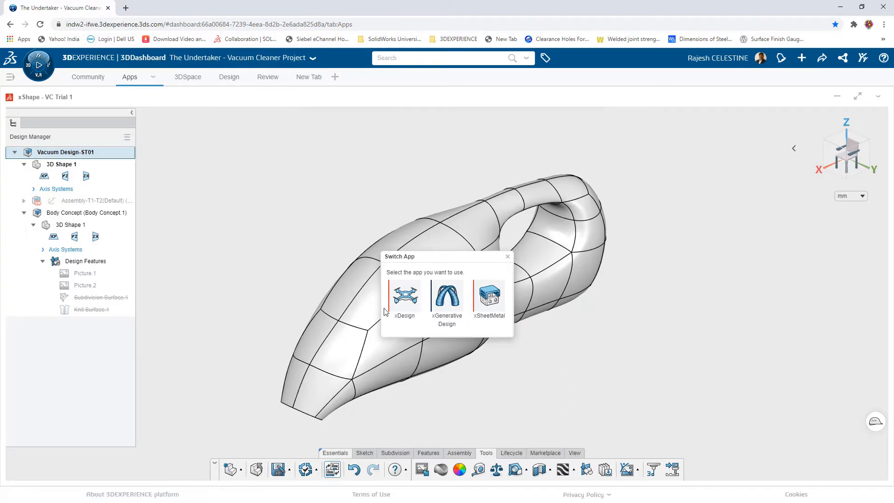
left_click(413, 295)
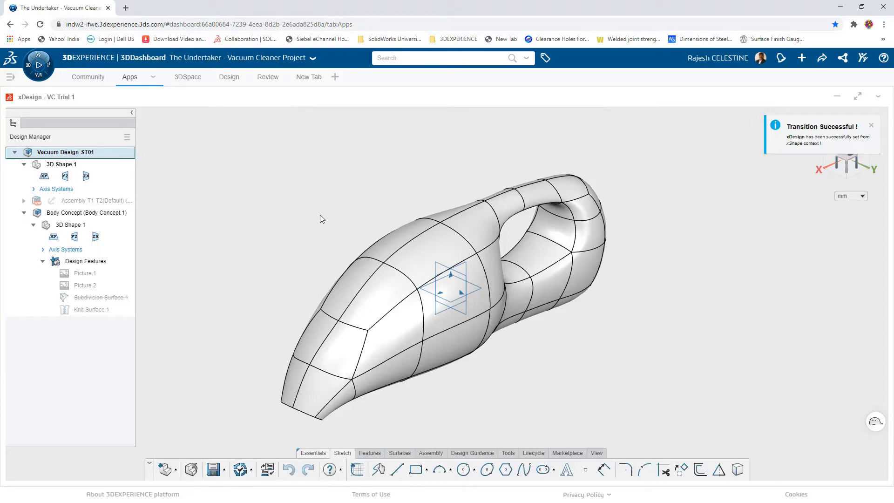
left_click(321, 400)
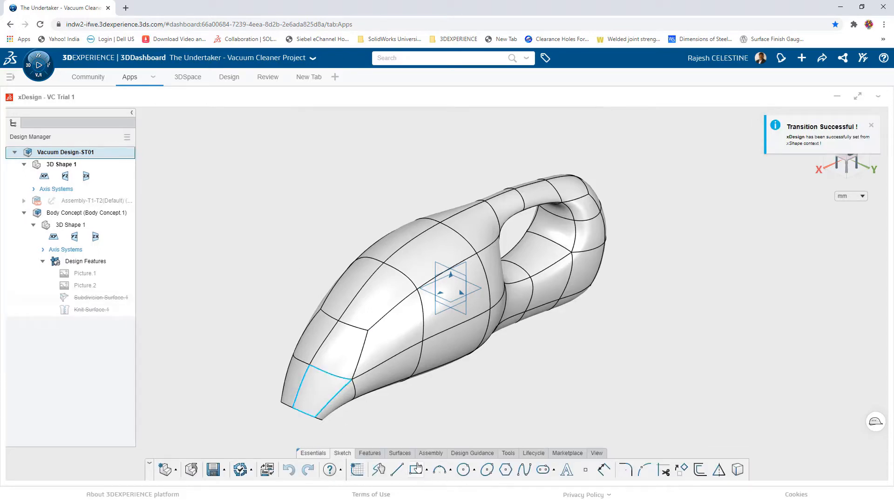
Shell the vacuum body one way with a 2 mm thickness, removing the two faces at the nozzle opening.
left_click(508, 453)
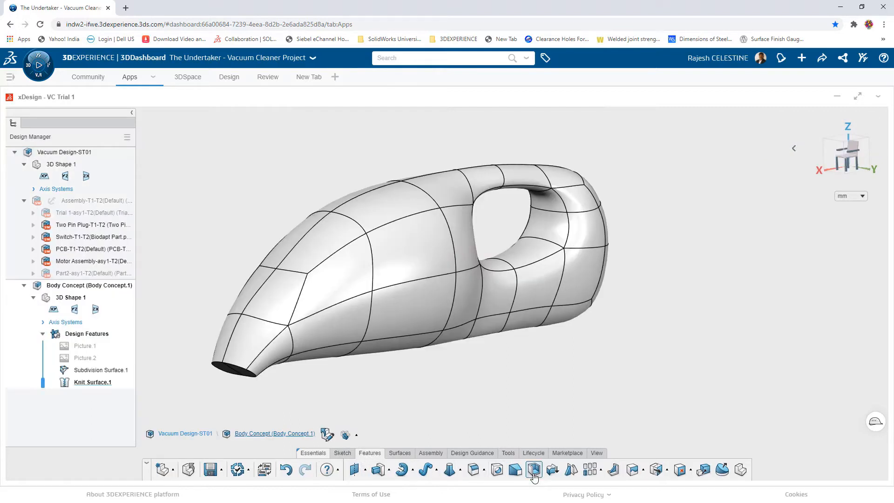
middle_click_drag(279, 384, 292, 382)
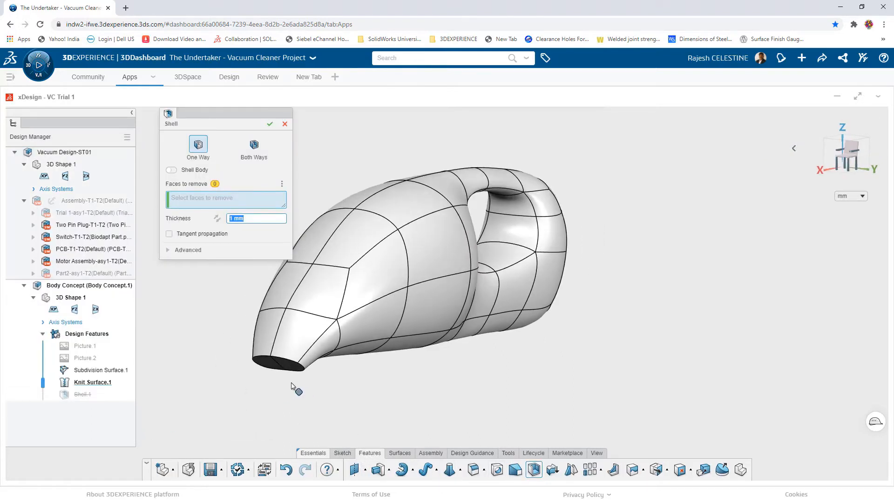
left_click(270, 367)
left_click(280, 357)
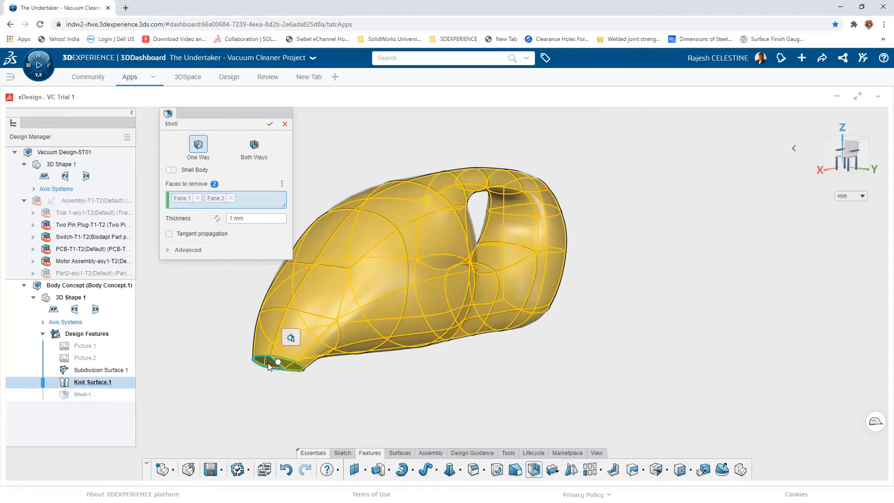
left_click_drag(237, 219, 201, 214)
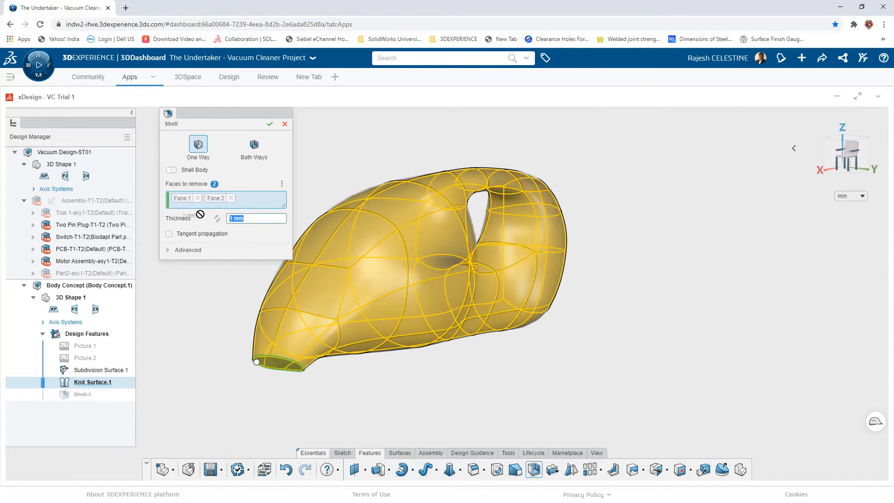
type("2")
key("Return")
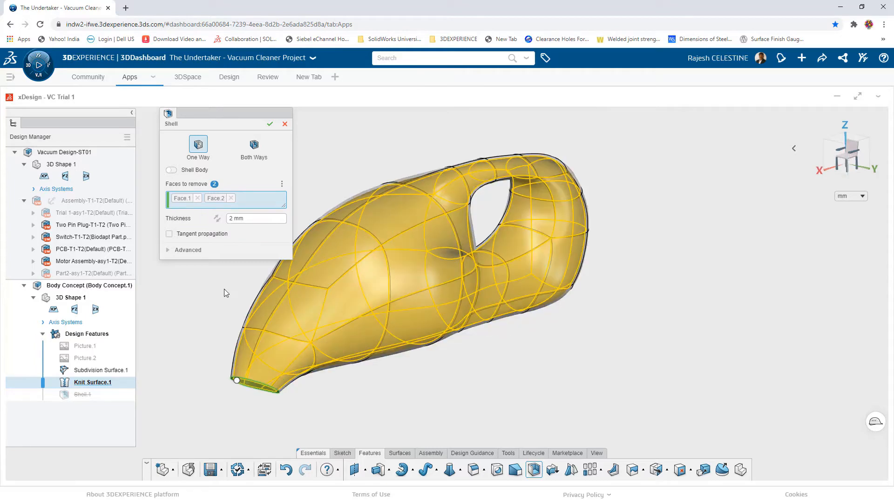
left_click(271, 125)
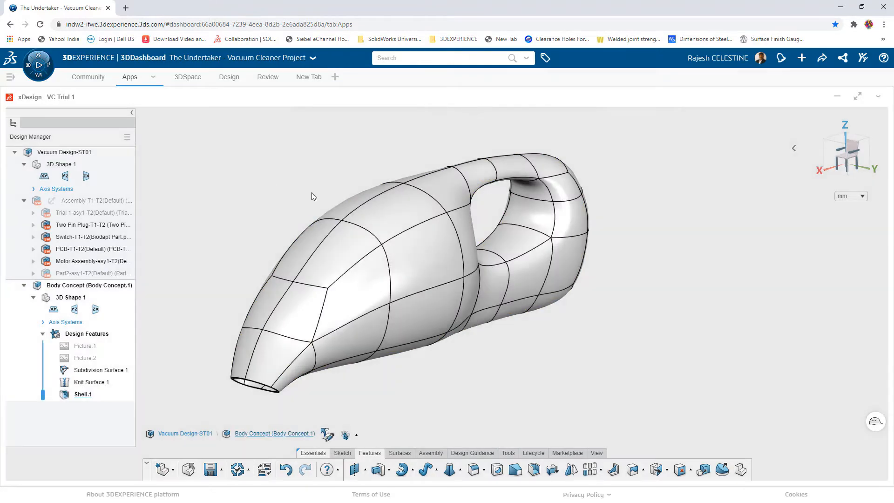
middle_click_drag(312, 192, 300, 196)
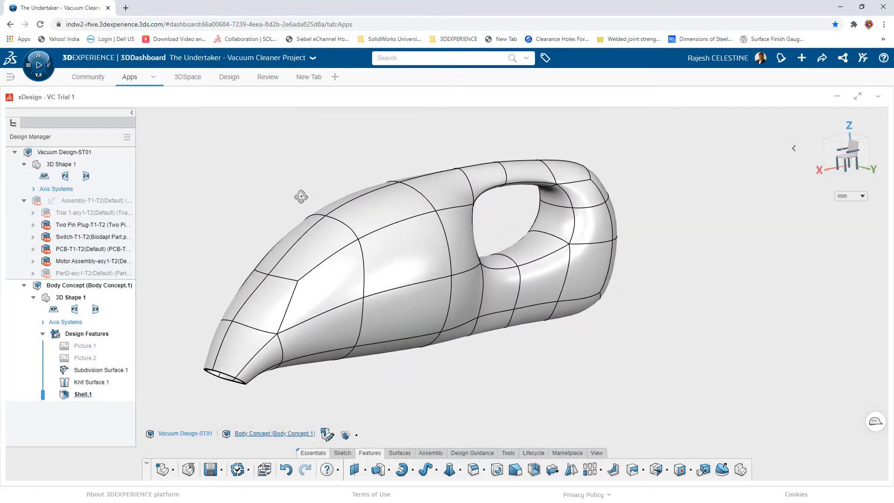
Activate the top-level vacuum design, show the Assembly-T1-T2 components, and calculate Interference Detection between the PCB and the Body Concept.
double_click(64, 153)
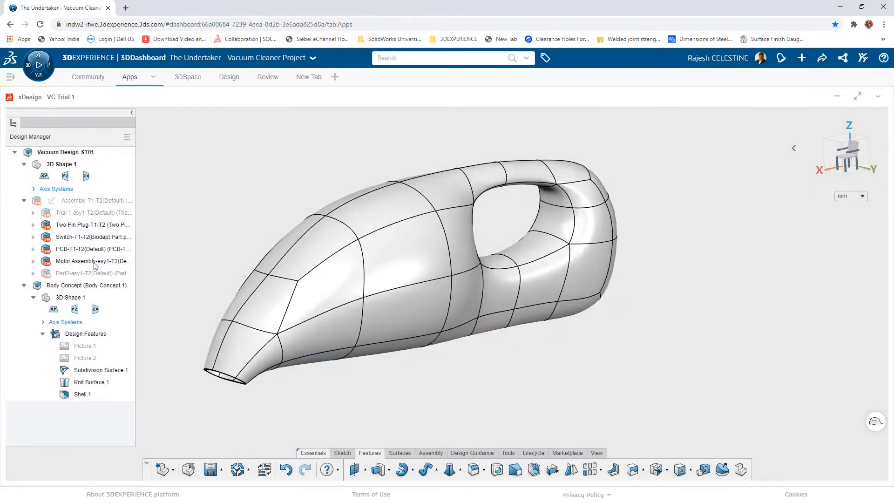
left_click(86, 202)
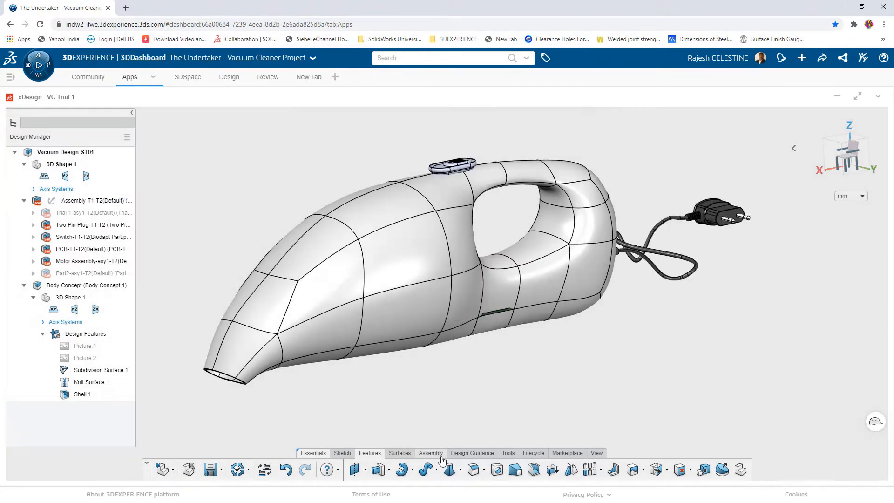
left_click(431, 454)
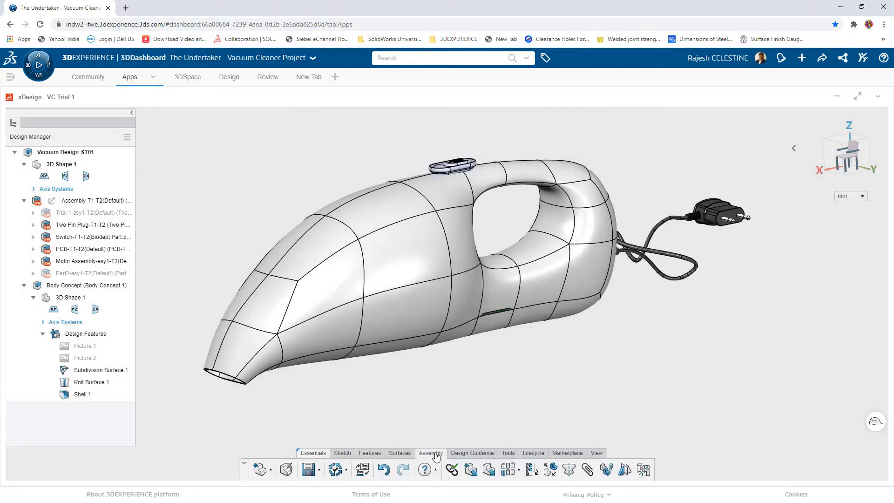
left_click(643, 471)
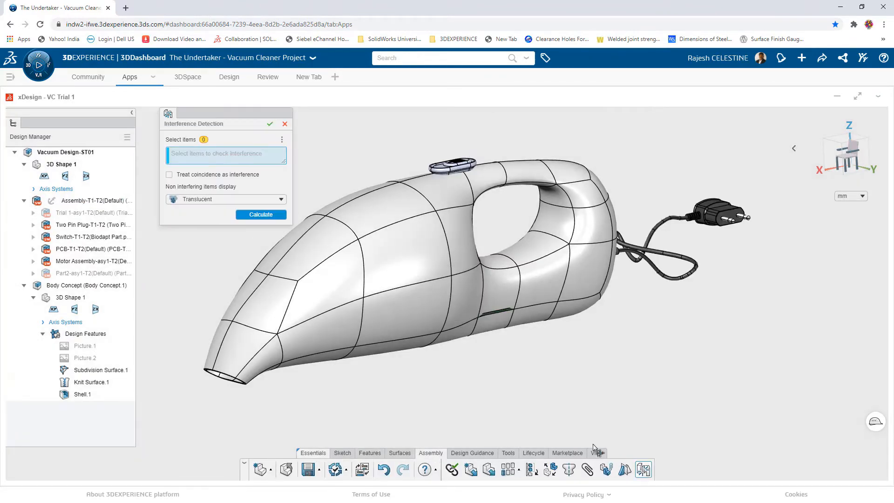
left_click(93, 249)
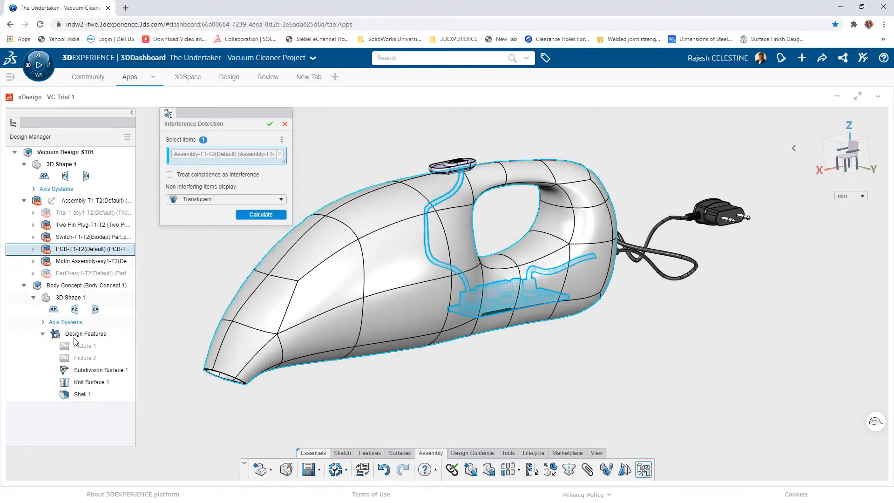
left_click(85, 288)
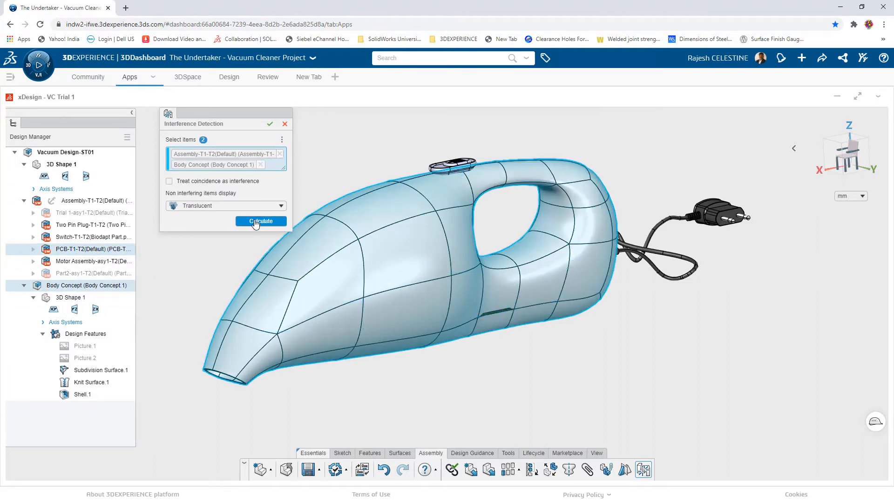
left_click(256, 222)
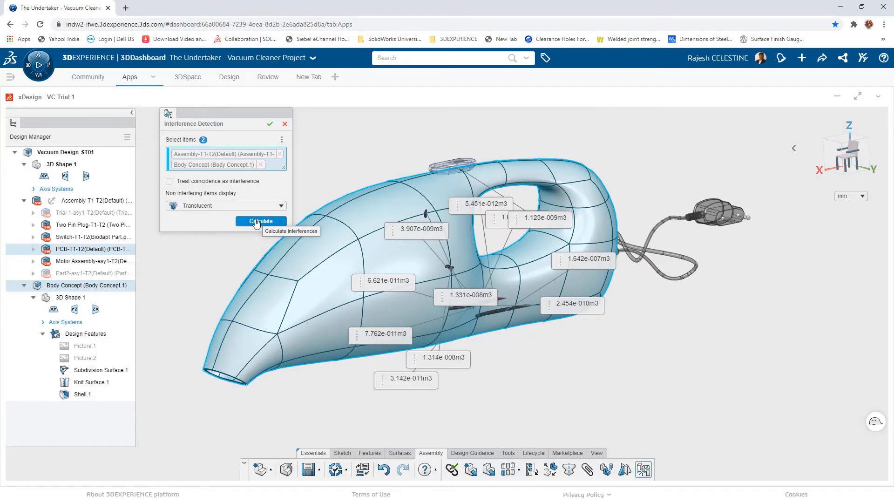
middle_click_drag(534, 256, 442, 242)
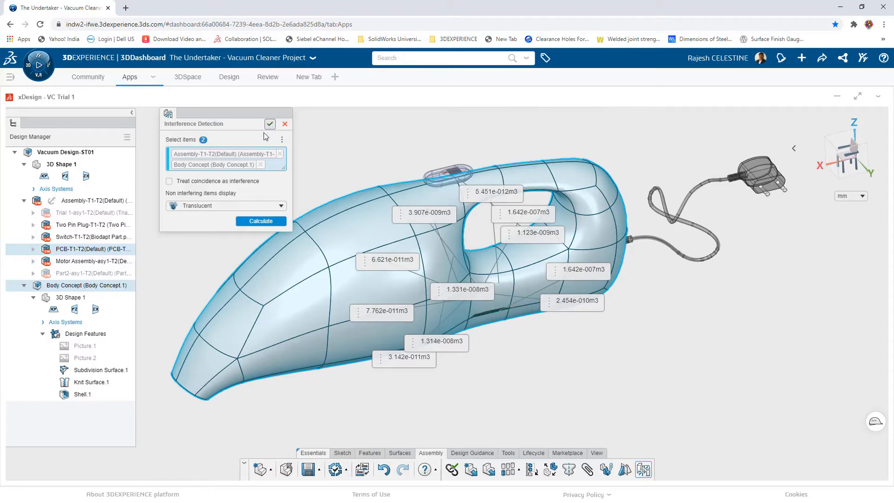
left_click(270, 125)
Activate the Body Concept for editing and switch it to the xShape app.
middle_click_drag(313, 179, 441, 310)
left_click(441, 310)
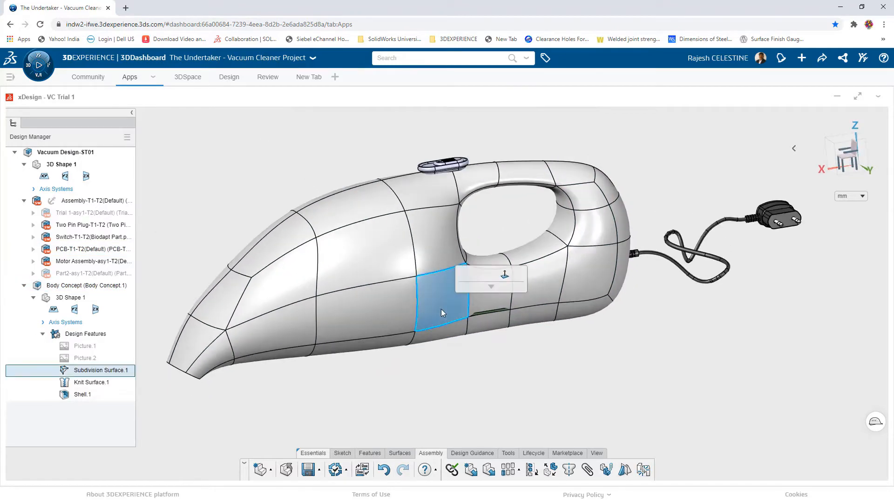
double_click(467, 278)
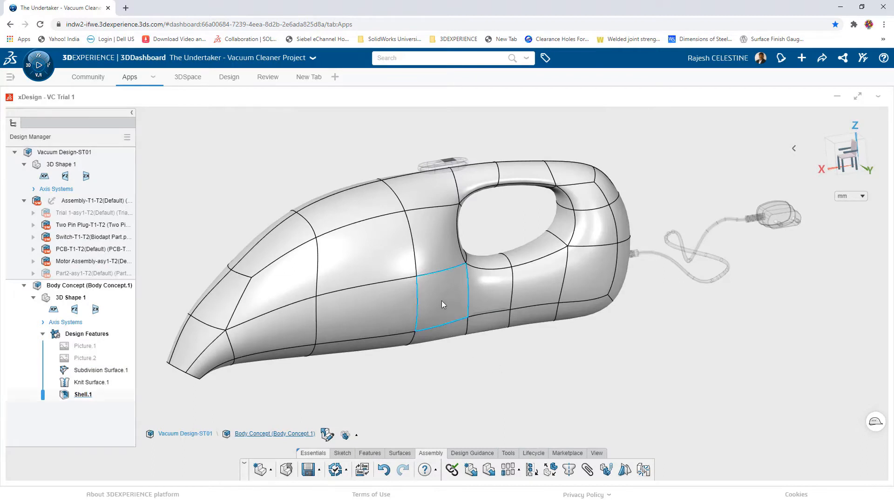
left_click(442, 303)
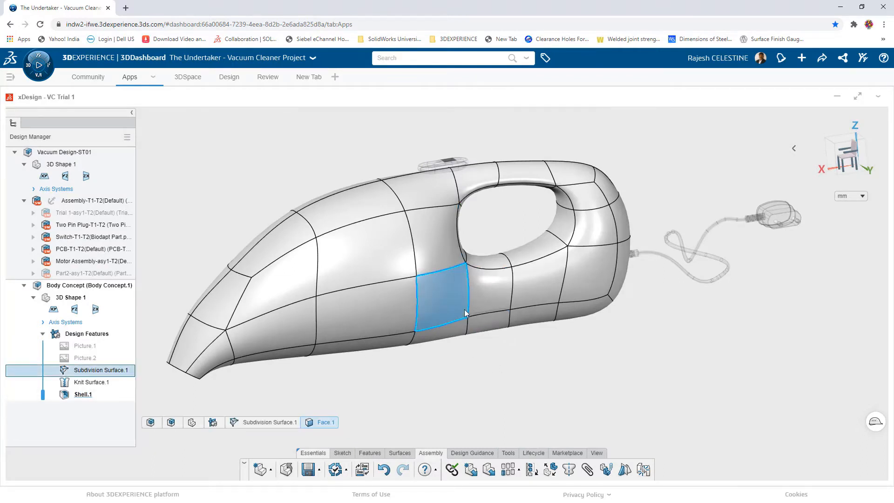
left_click(525, 354)
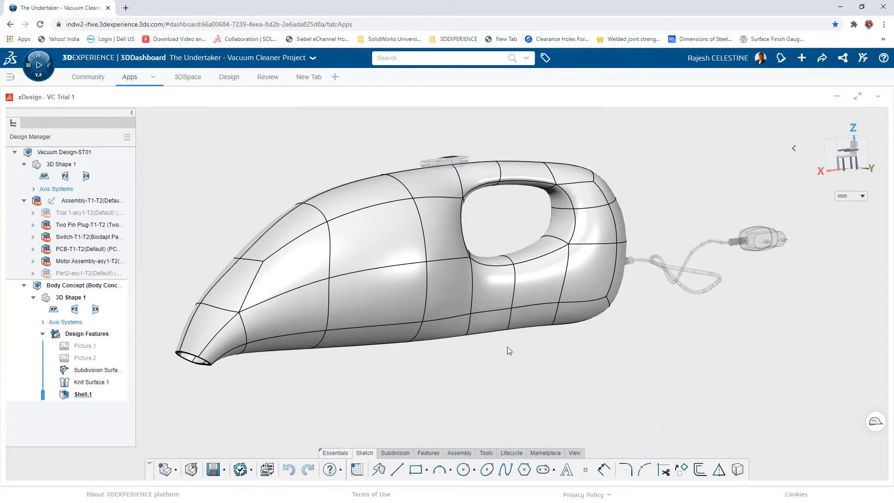
Adjust the subdivision surface on the lower side of the body around the PCB to reduce the interference.
middle_click_drag(508, 347, 515, 371)
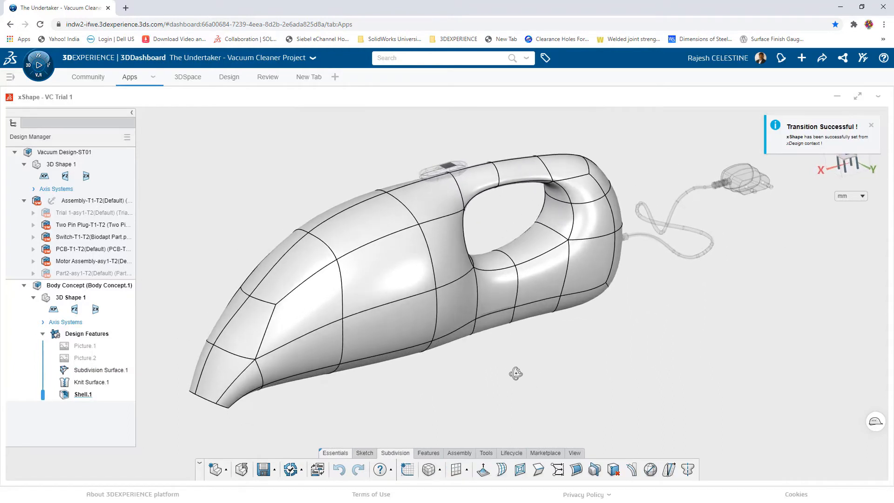
left_click(491, 315)
left_click_drag(509, 339, 516, 340)
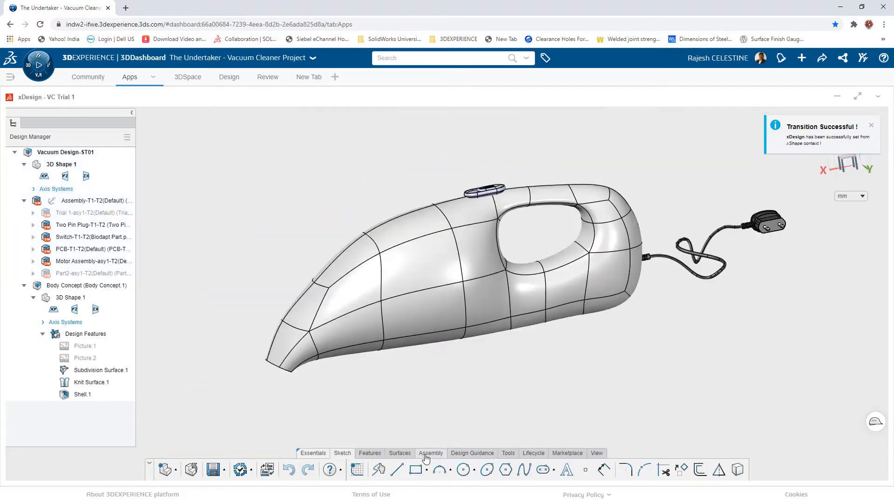
Calculate Interference Detection again between the PCB and the modified Body Concept and examine the remaining clashes.
left_click(425, 457)
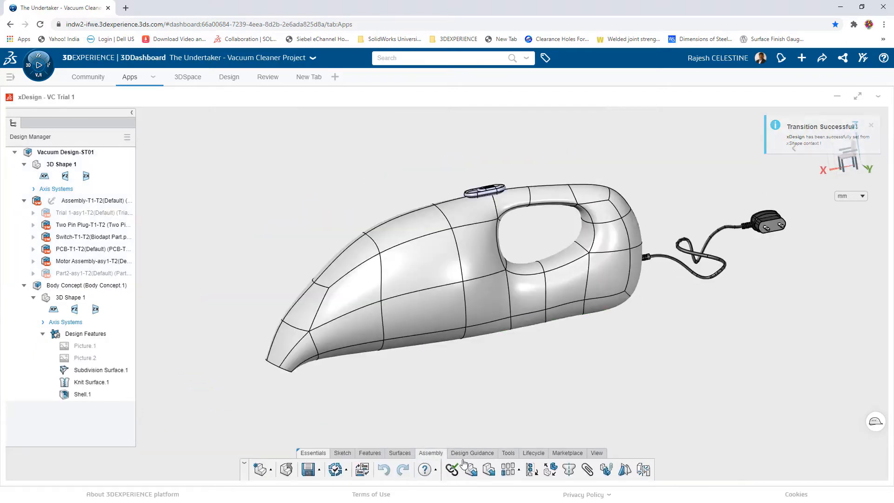
left_click(643, 469)
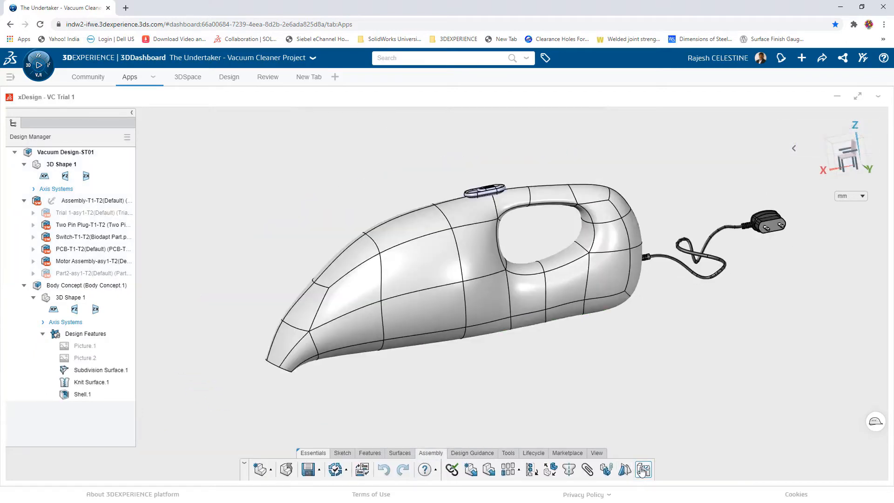
left_click(91, 251)
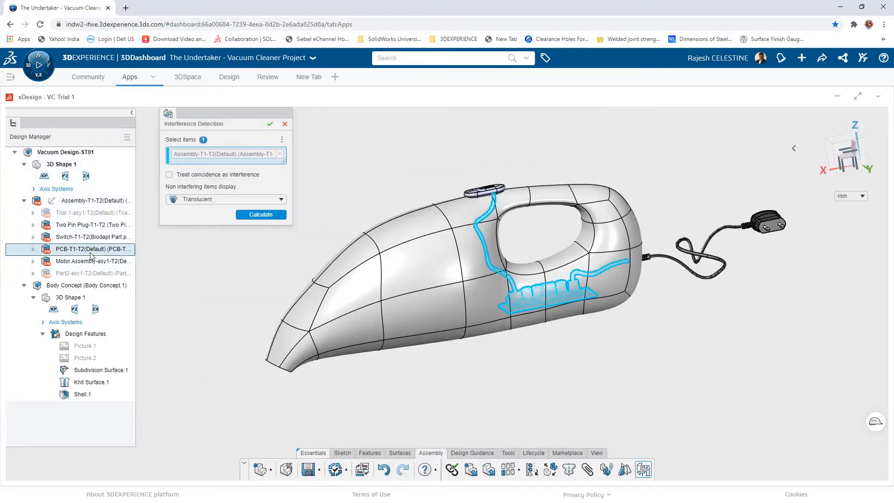
left_click(73, 285)
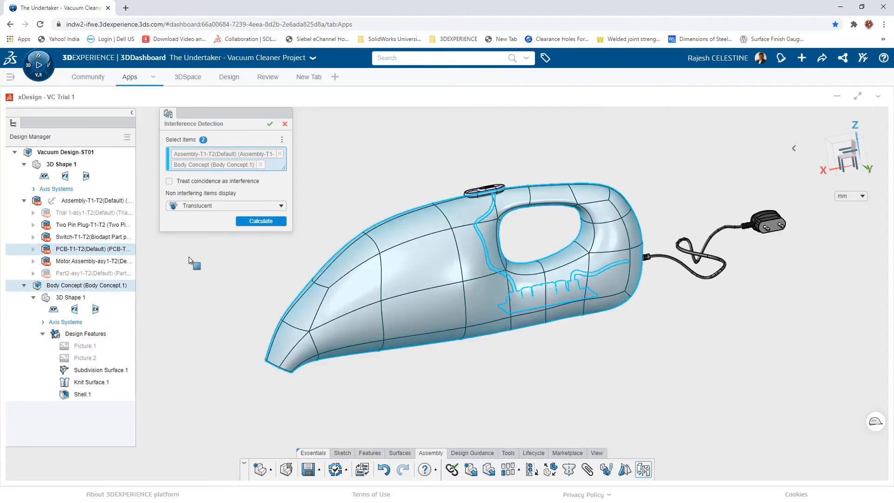
left_click(265, 221)
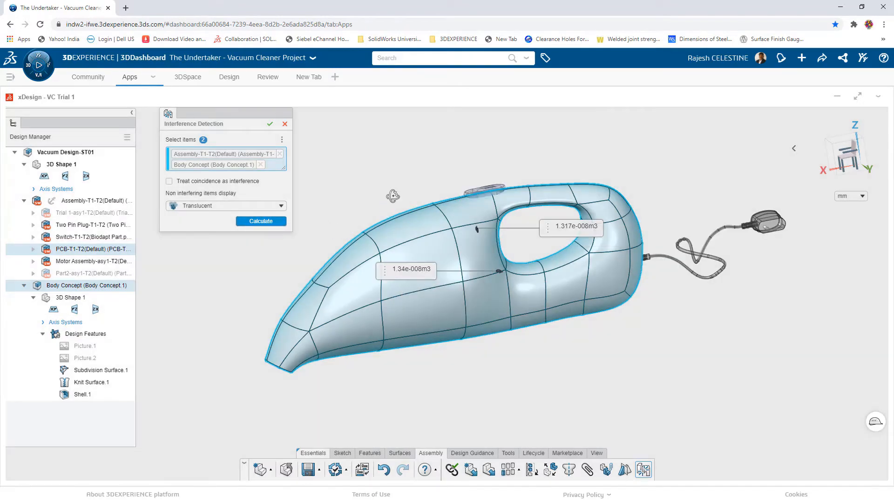
middle_click_drag(393, 196, 307, 154)
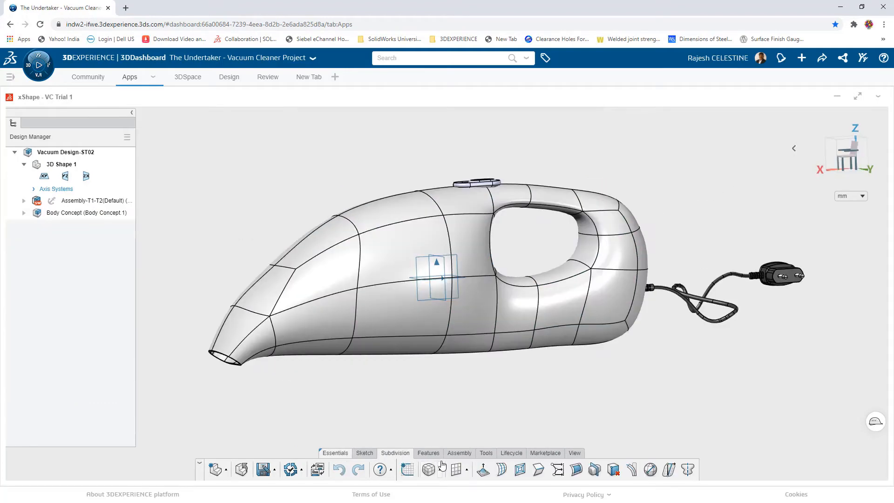
Inspect the internal components with a section view on the ZX plane at 0 mm, and turn the section off.
left_click(486, 454)
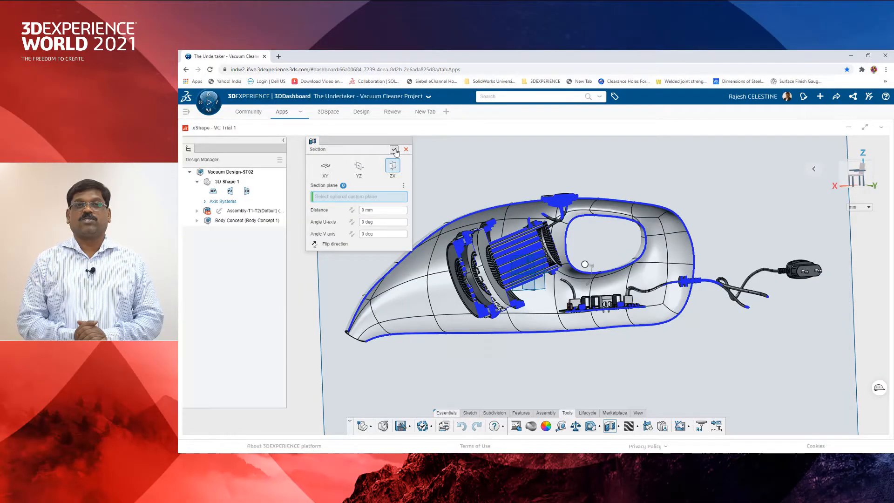
left_click(271, 125)
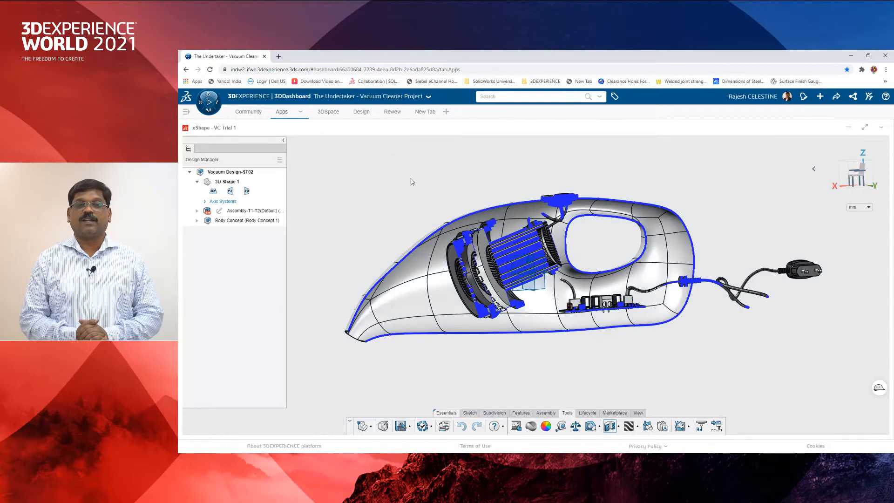
left_click(609, 427)
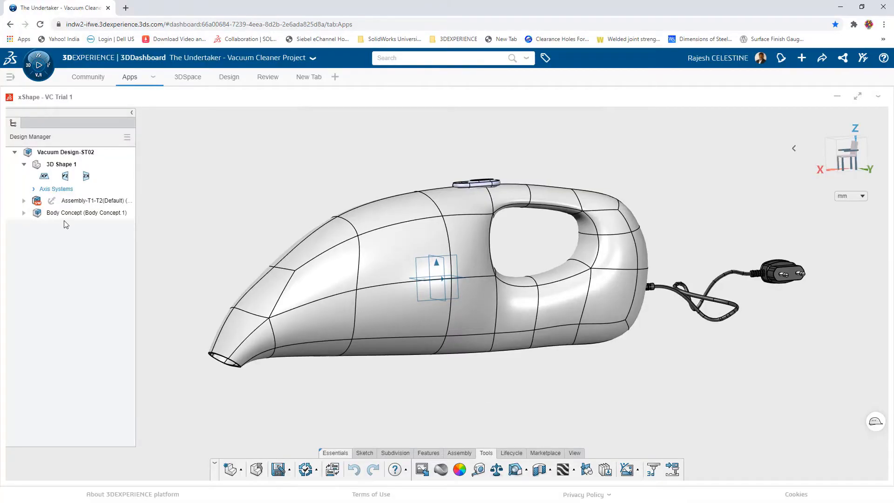
Activate the Body Concept in Vacuum Design-ST02 and switch to the xDesign app.
left_click(68, 214)
double_click(67, 213)
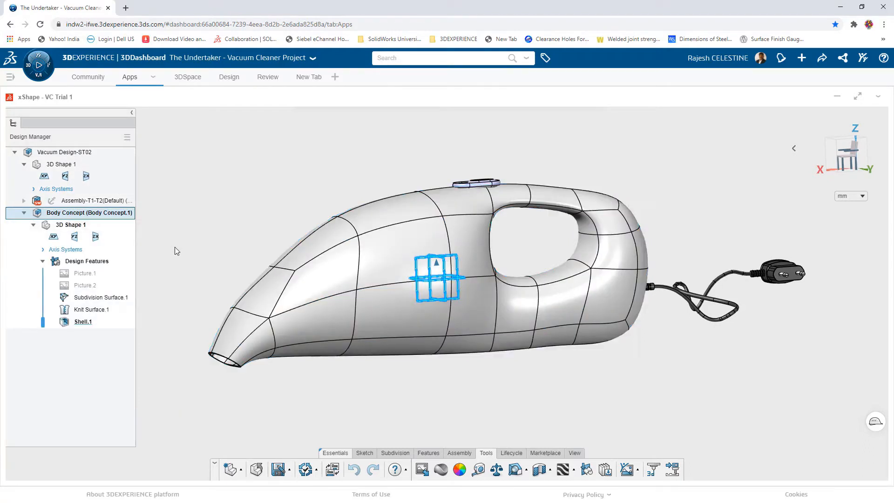
left_click(332, 470)
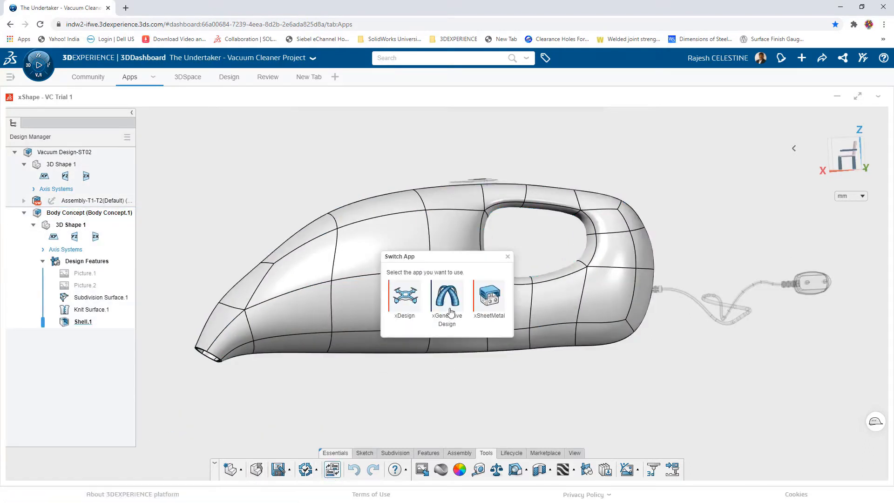
left_click(406, 294)
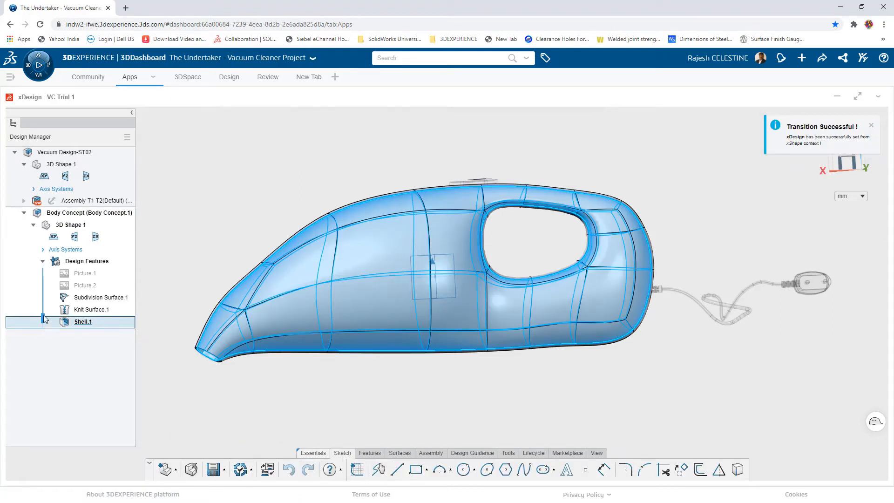
Roll the Body Concept's feature history back to before the shell and start a sketch on the ZX plane.
left_click_drag(45, 318, 44, 308)
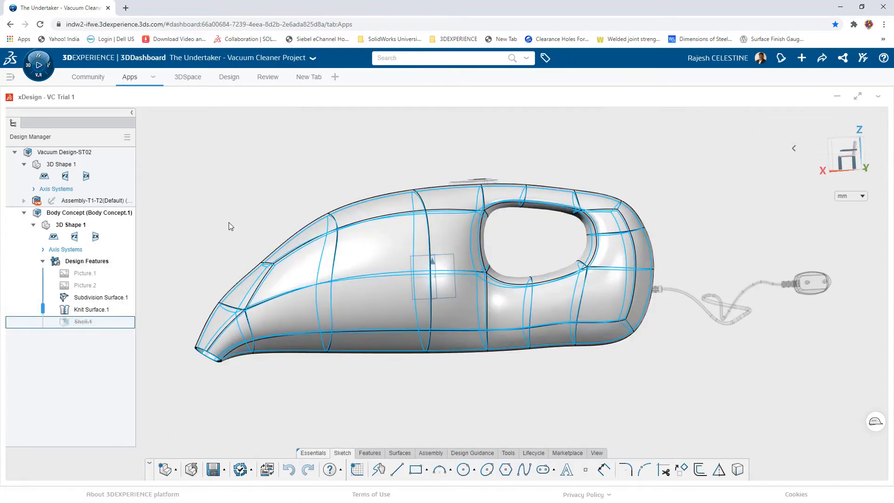
left_click(458, 278)
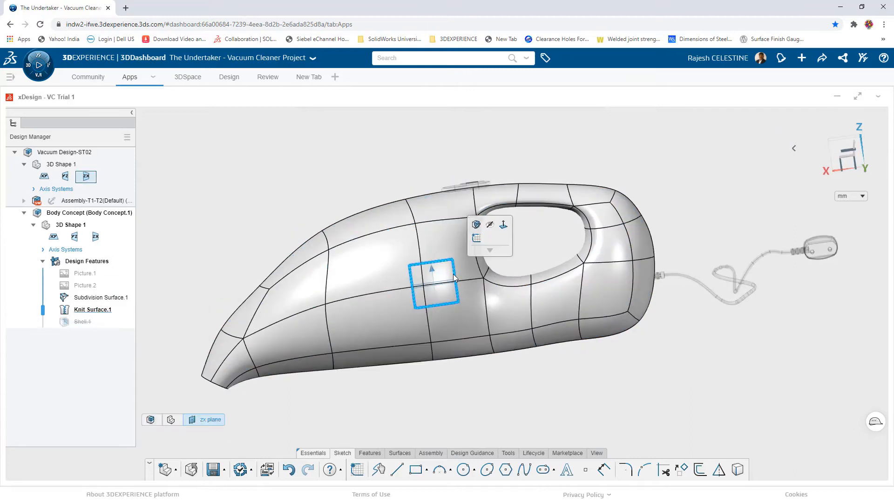
left_click(477, 241)
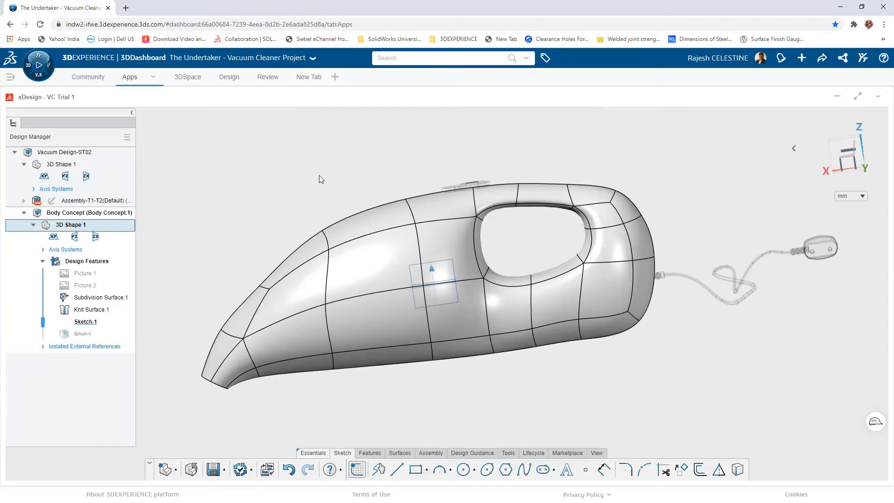
Make the Body Concept translucent and sketch three 10 mm circles around the internal components, one above the motor, one below it and one behind the handle.
left_click(89, 213)
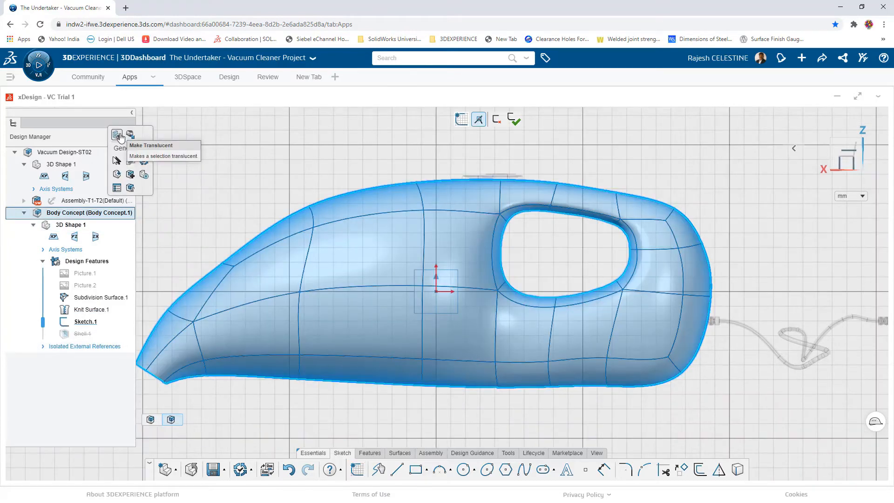
left_click(118, 135)
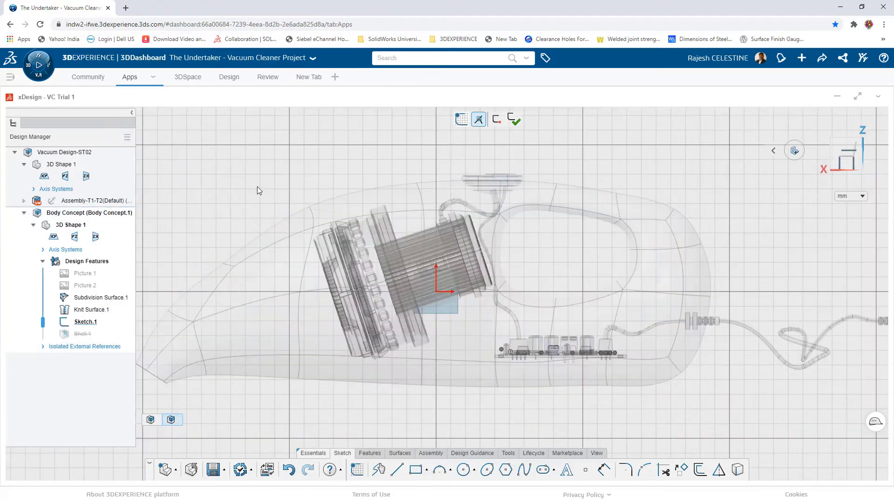
left_click(464, 470)
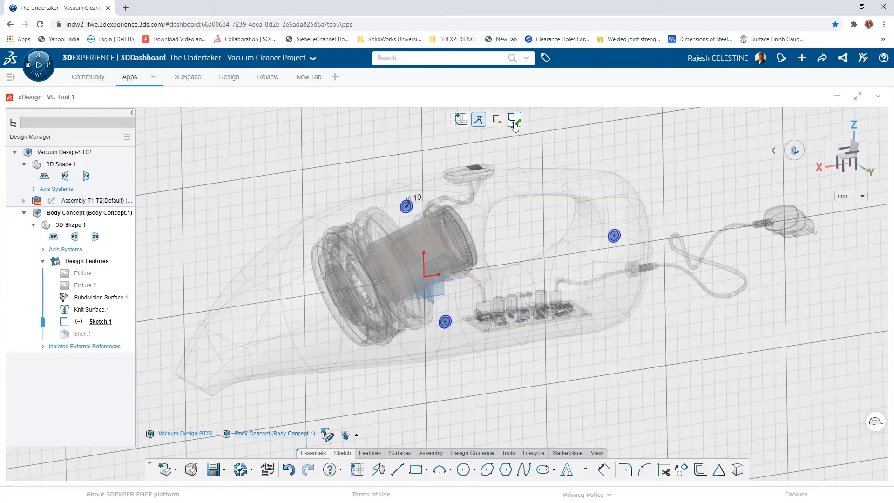
left_click(514, 122)
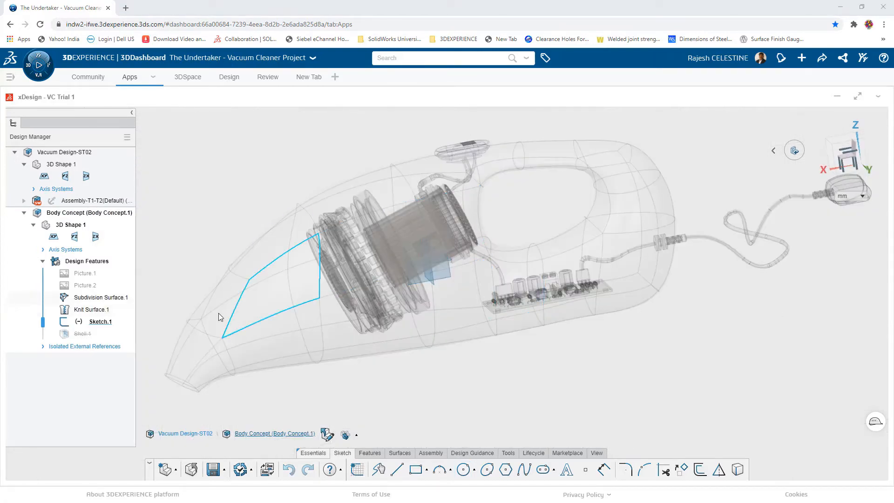
Cut-extrude the three sketched circles through the body in one direction using Through One Way.
left_click(87, 322)
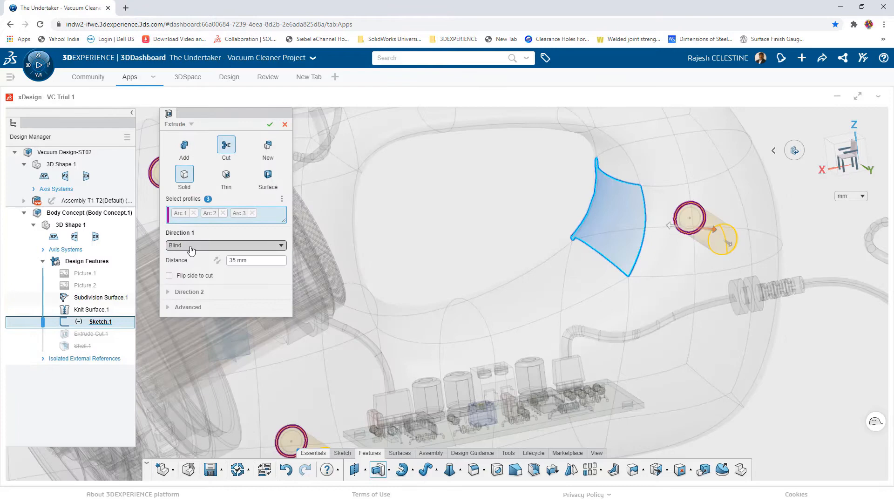
left_click(191, 247)
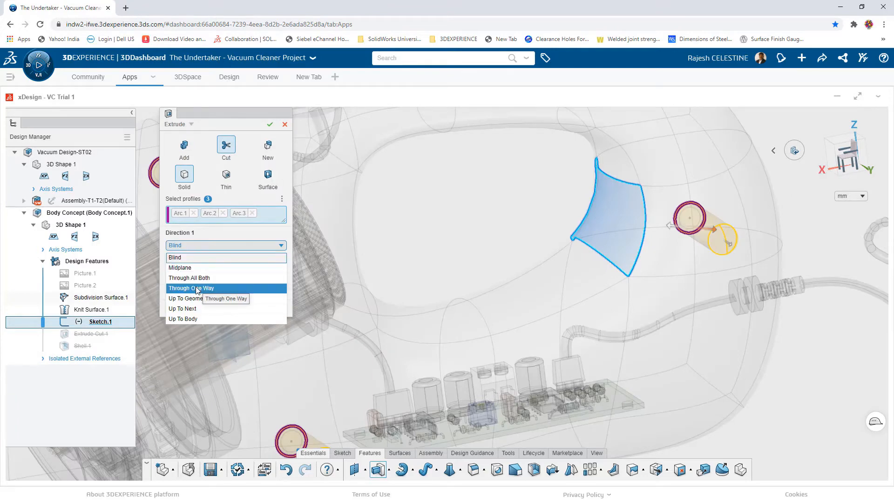
left_click(196, 289)
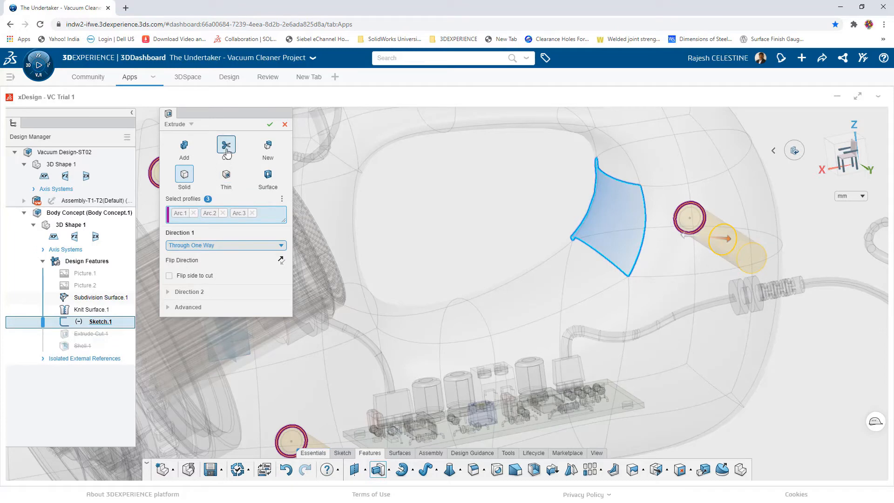
left_click(270, 126)
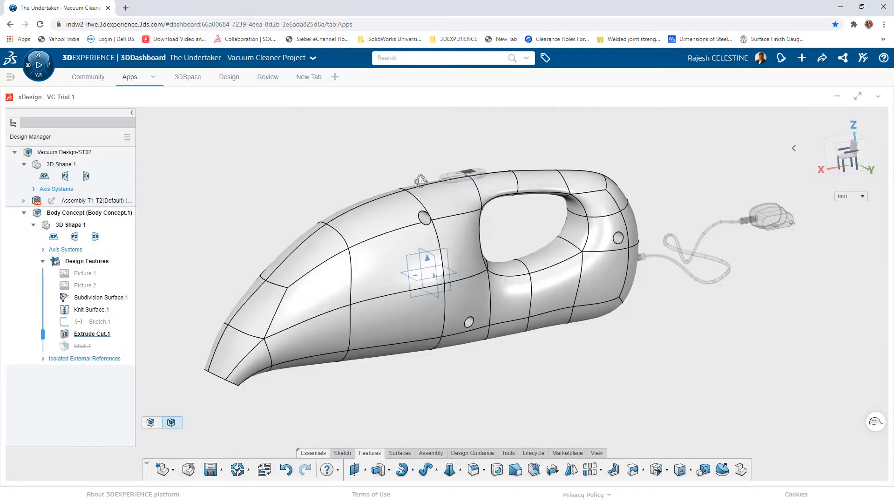
Fillet the outer edges of the three cut holes and roll the feature history forward to include the shell.
middle_click_drag(421, 181, 411, 173)
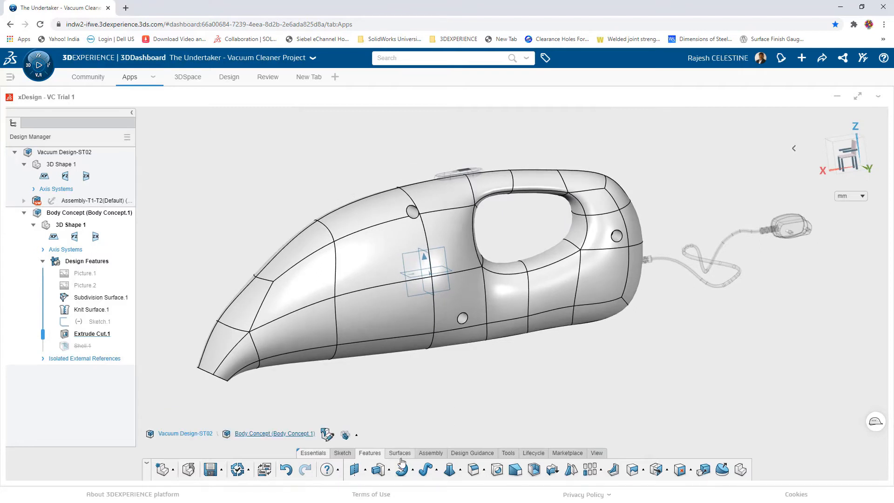
left_click(473, 470)
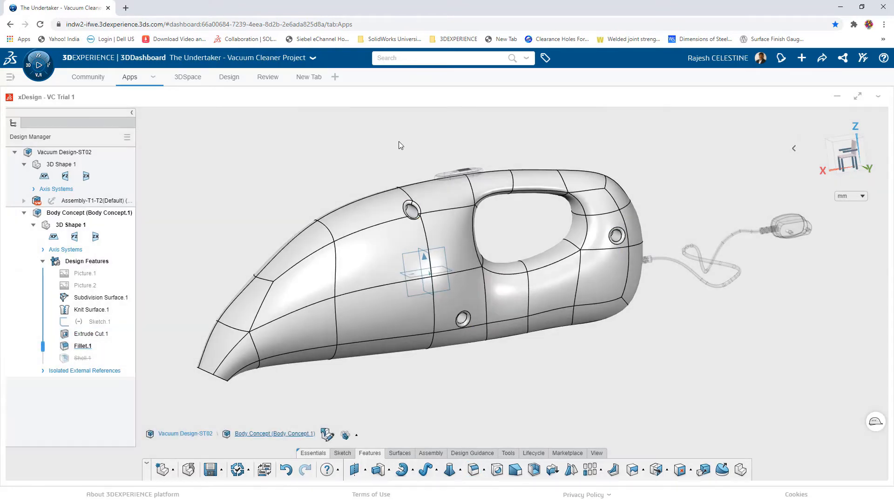
middle_click_drag(389, 143, 335, 158)
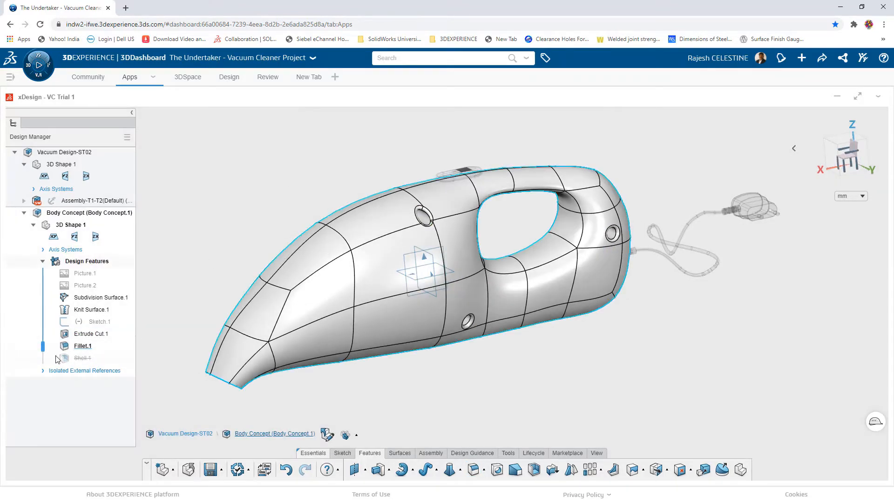
left_click_drag(43, 350, 43, 360)
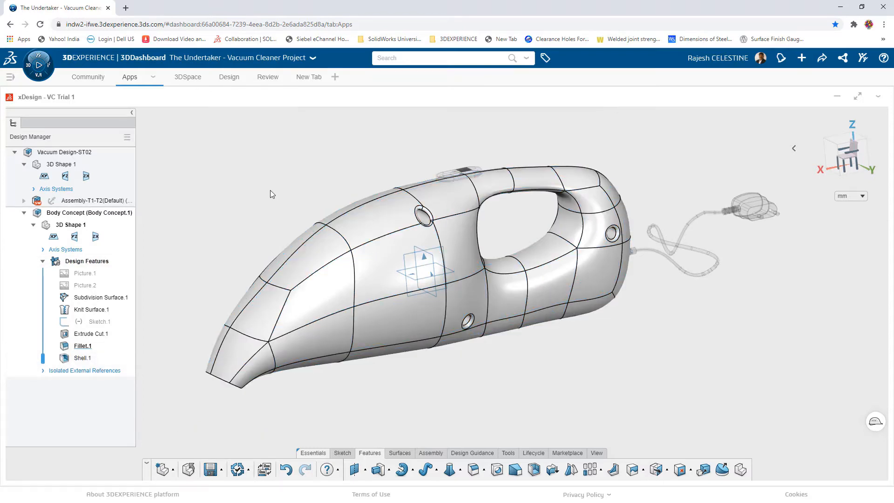
mouse_move(482, 237)
middle_mouse_down()
mouse_move(499, 228)
mouse_move(494, 245)
middle_mouse_up()
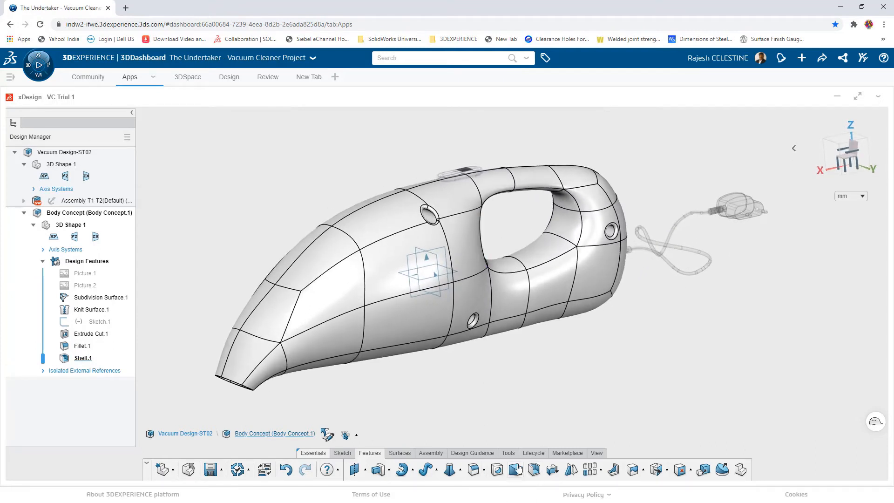
left_click(505, 453)
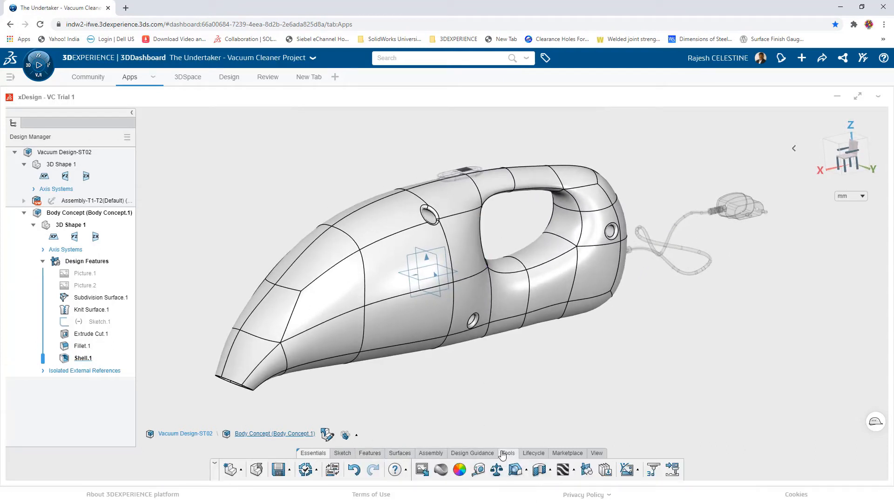
left_click(539, 470)
Split the shelled body lengthwise into two halves by projecting the Sketch.3 line in both directions.
left_click(370, 455)
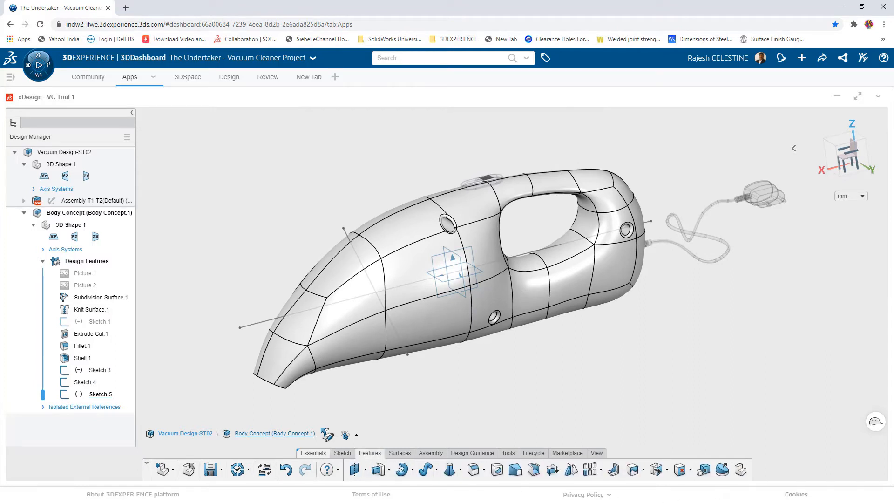
left_click(644, 470)
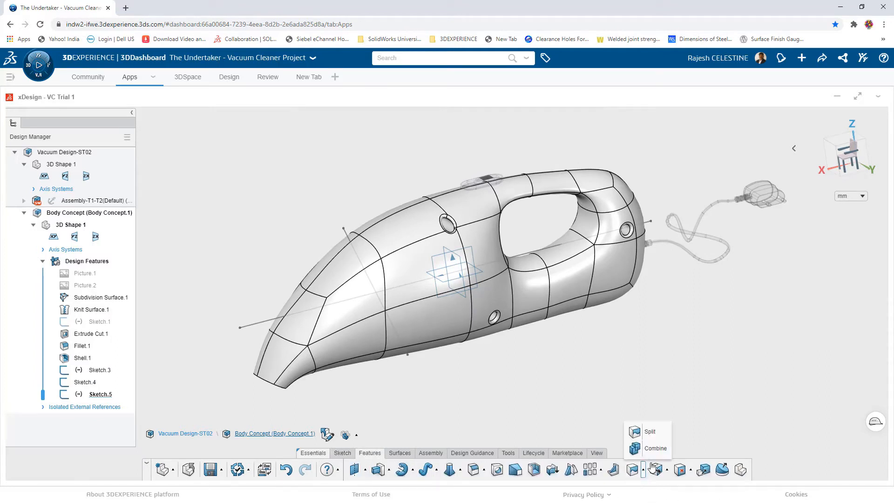
left_click(650, 431)
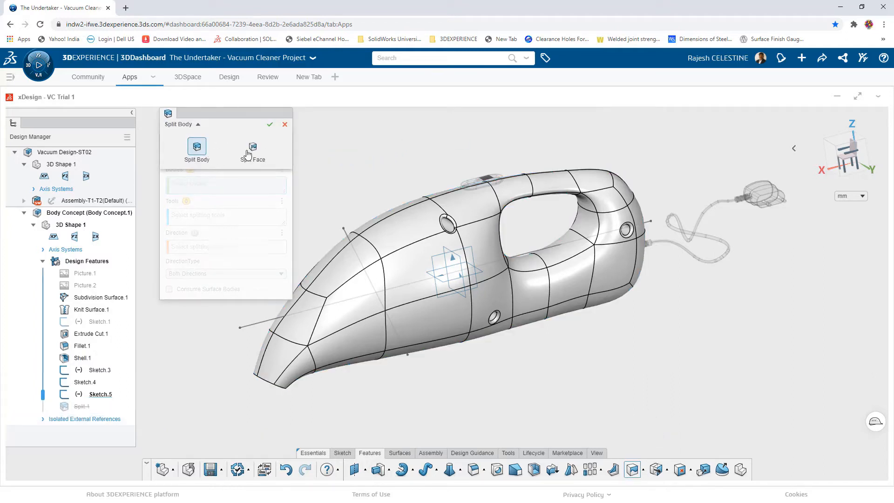
left_click(197, 147)
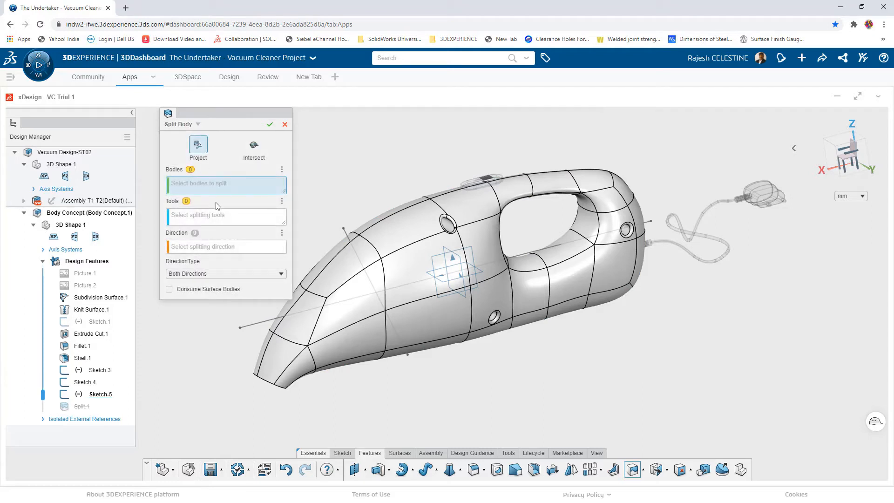
left_click(405, 265)
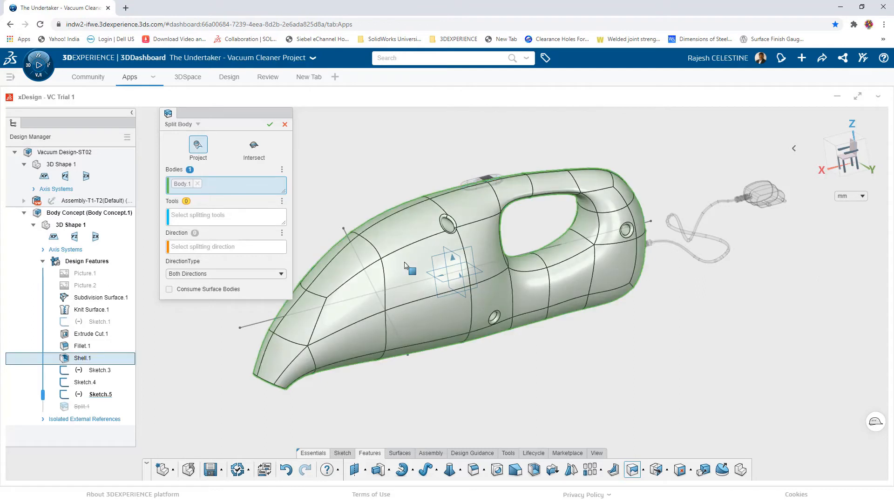
left_click(181, 217)
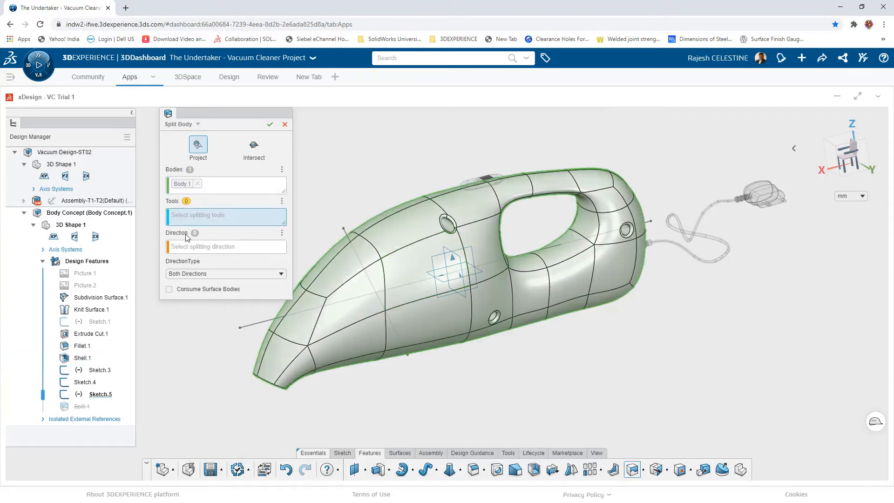
left_click(250, 328)
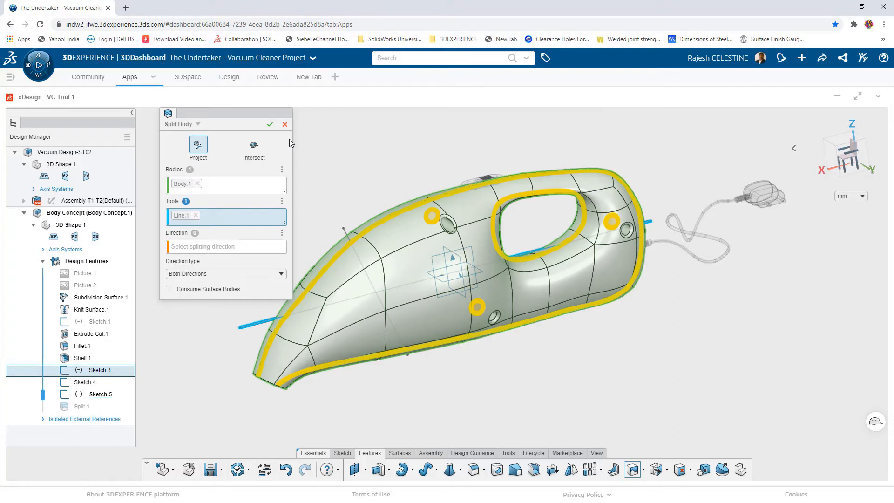
left_click(270, 124)
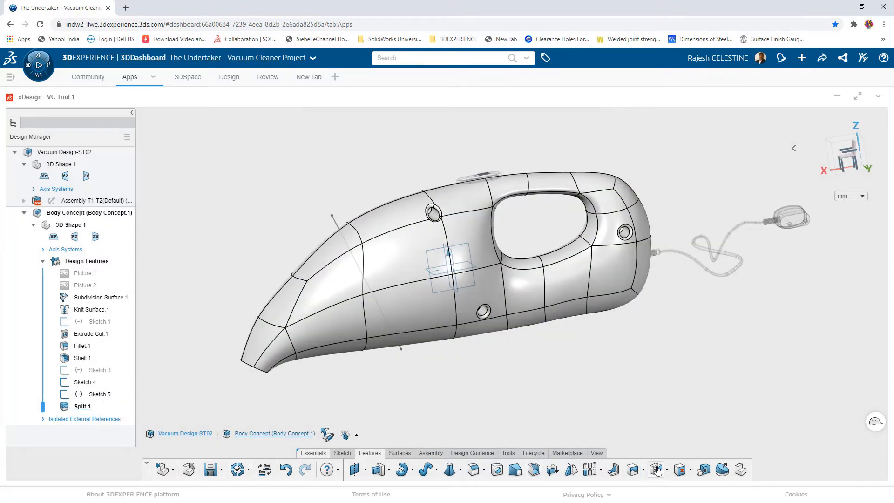
Split both body halves across the front by projecting the Sketch.5 line in both directions.
left_click(643, 473)
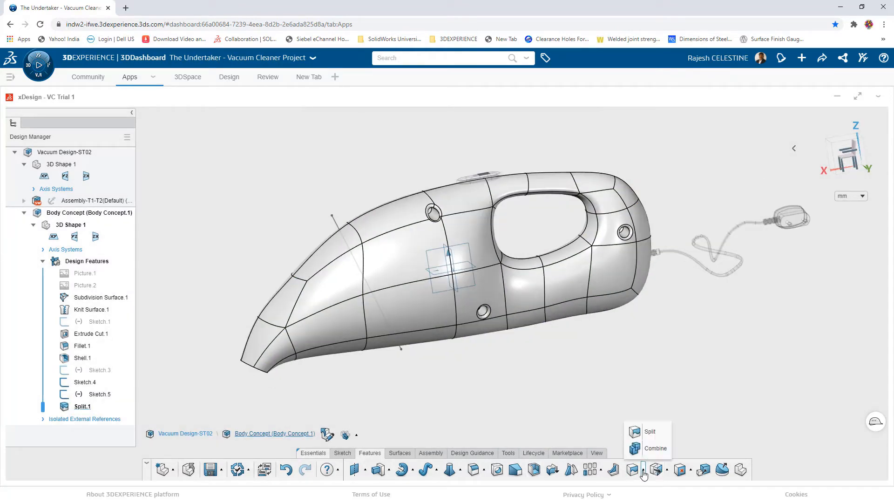
left_click(648, 432)
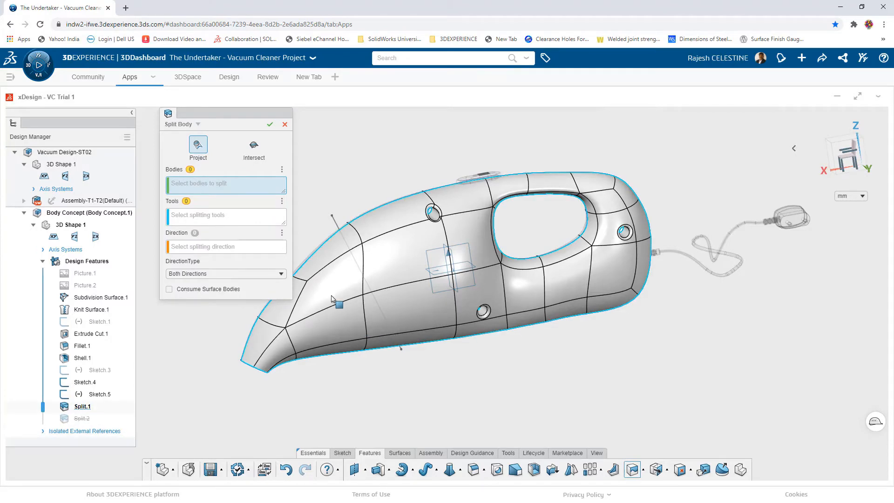
left_click(440, 311)
middle_click_drag(441, 311, 524, 333)
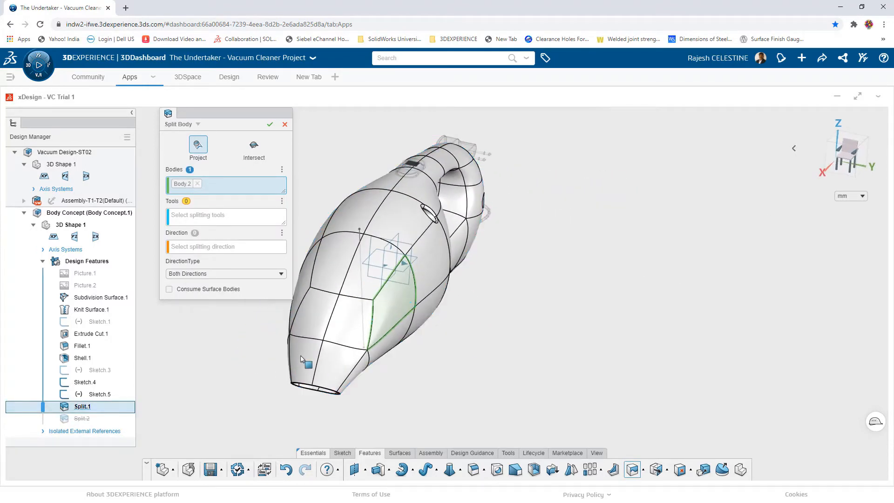
left_click(386, 334)
middle_click_drag(487, 343, 425, 342)
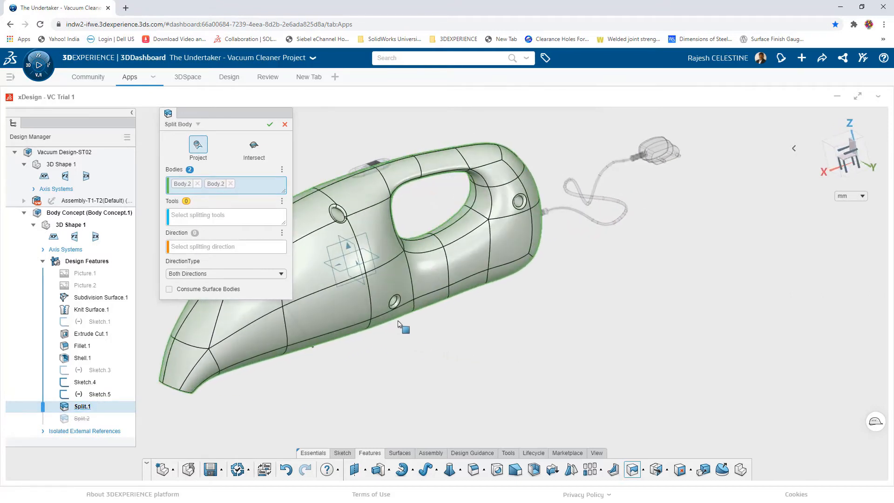
left_click(215, 220)
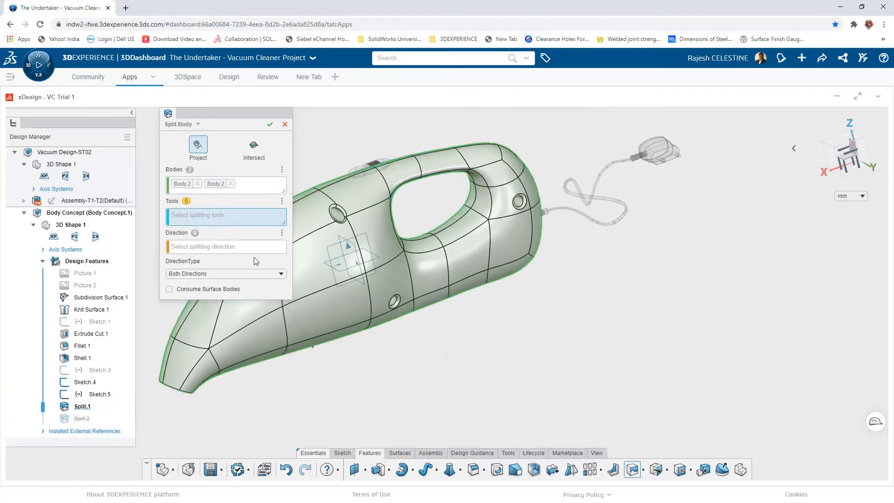
left_click(305, 332)
middle_click_drag(551, 356, 551, 352)
left_click(269, 125)
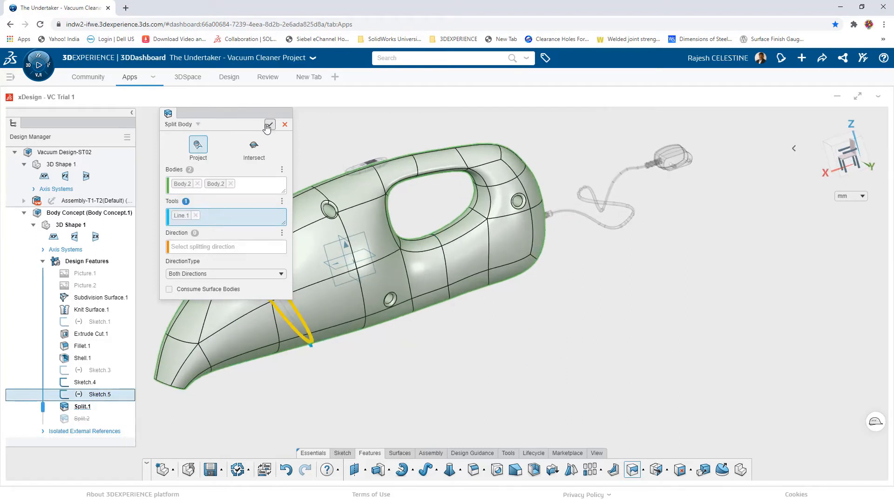
Combine the two front nozzle bodies into one body using the Add operation.
left_click(643, 471)
left_click(656, 449)
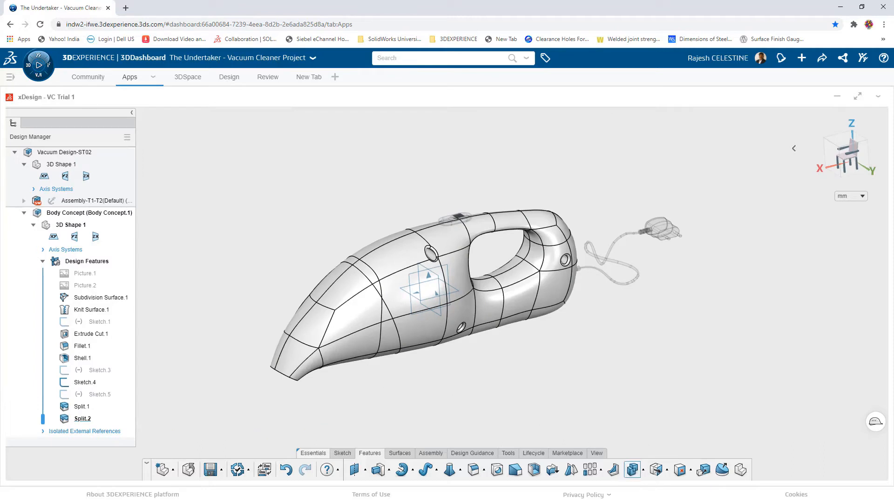
left_click(351, 330)
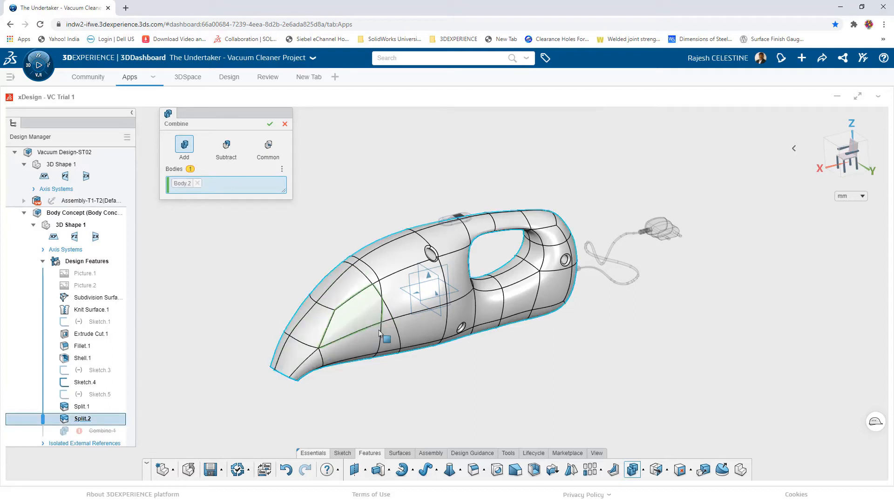
middle_click_drag(351, 331, 415, 330)
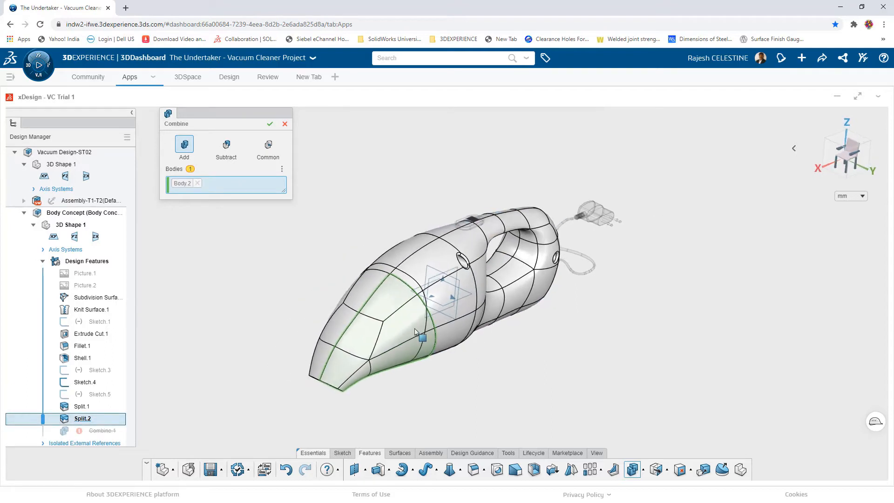
left_click(357, 302)
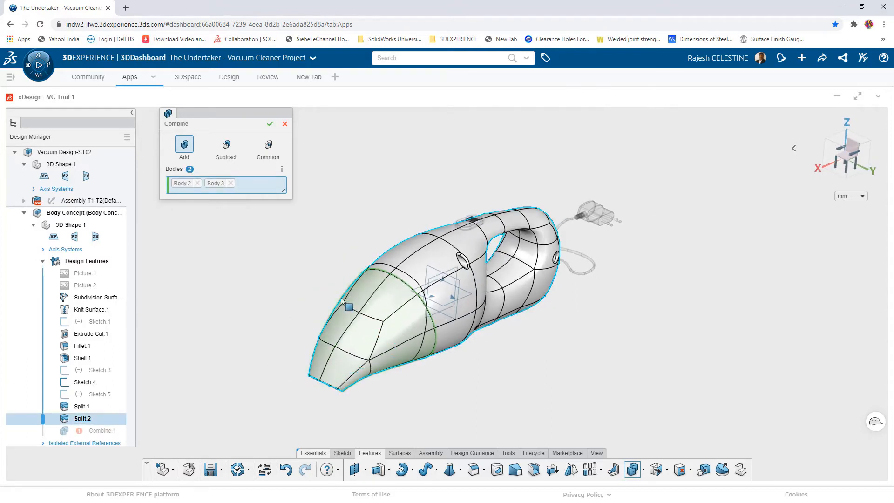
left_click(269, 126)
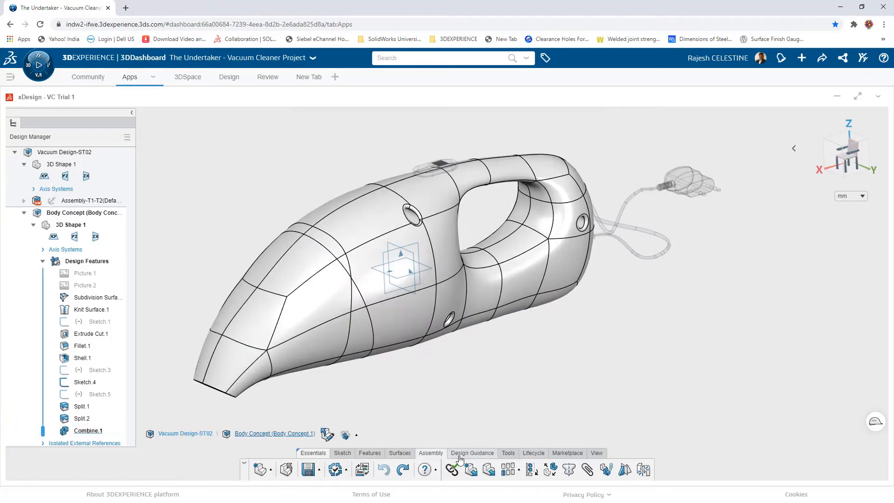
Make a new component named Body LH as a linked body from the near half of the handle housing.
left_click(532, 469)
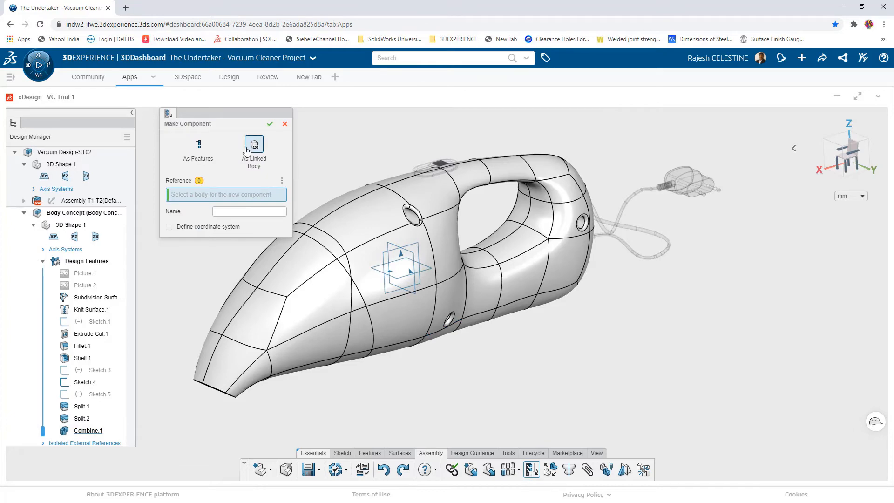
left_click(515, 284)
middle_click_drag(545, 313, 512, 284)
type("Body LH")
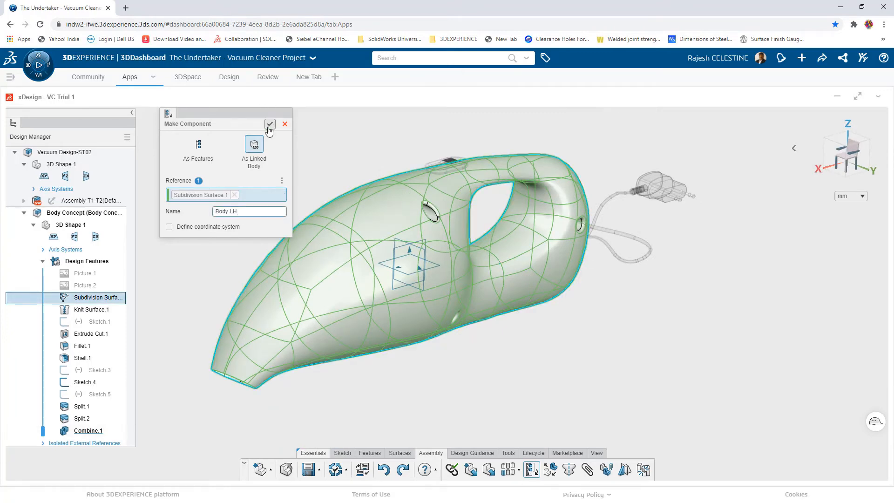
left_click(270, 125)
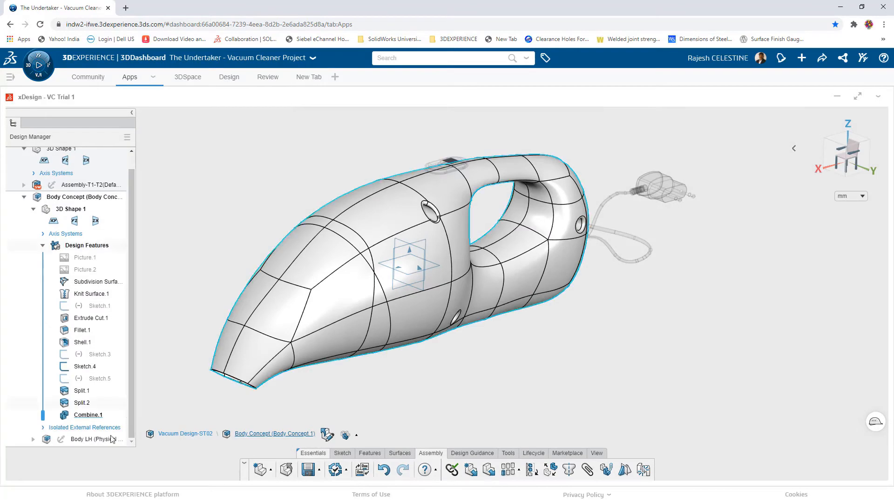
left_click(104, 439)
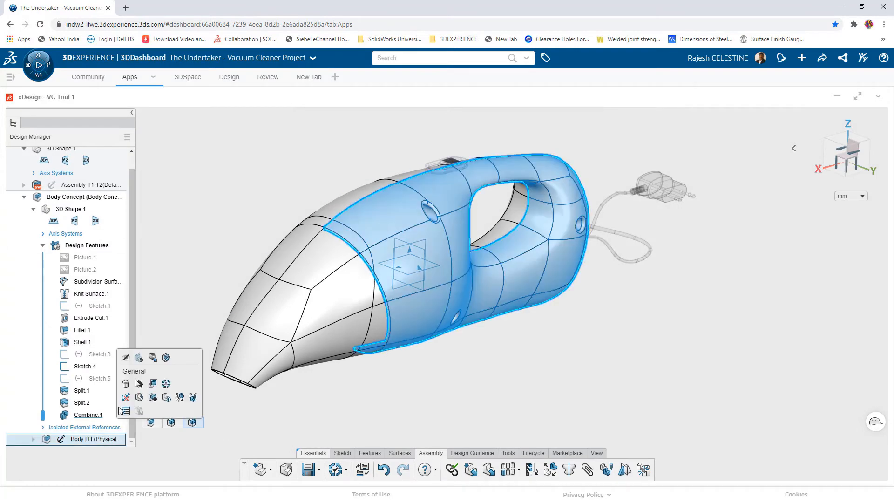
left_click(232, 189)
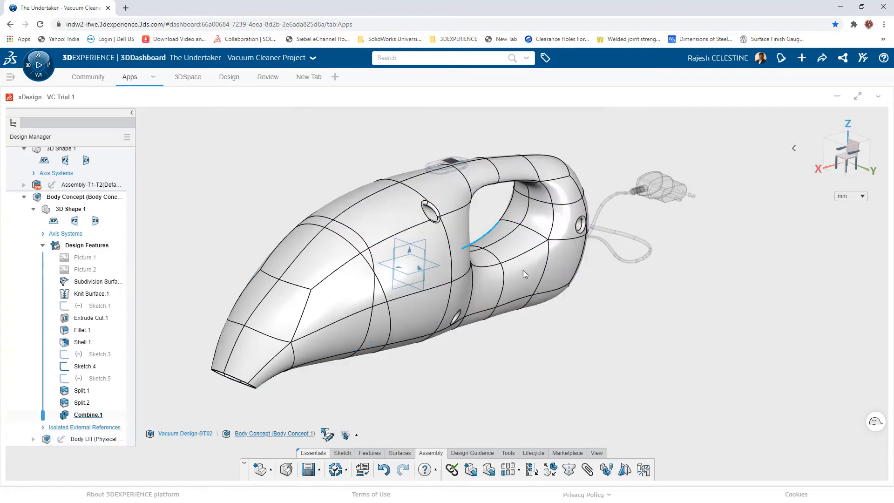
Make a new component named Body RH as a linked body from the opposite half of the handle housing.
left_click(530, 471)
middle_click_drag(420, 167, 505, 217)
left_click(479, 218)
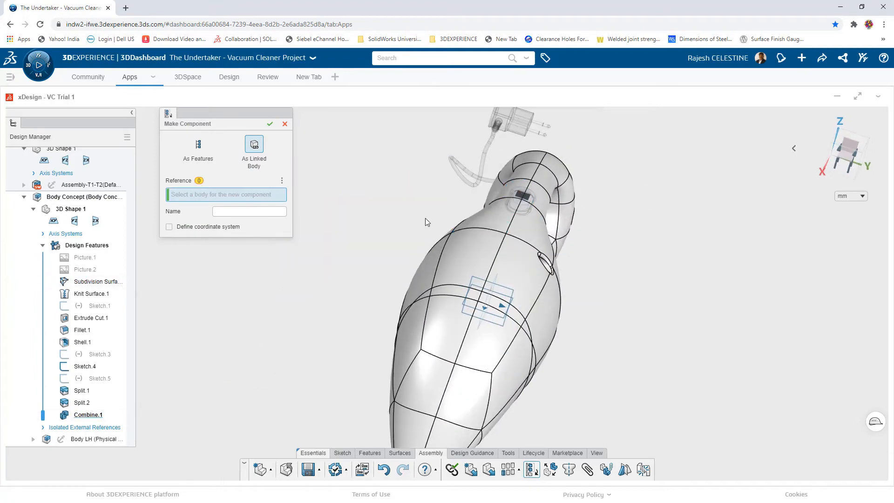
middle_click_drag(425, 219, 343, 175)
left_click(250, 210)
type("Body RH")
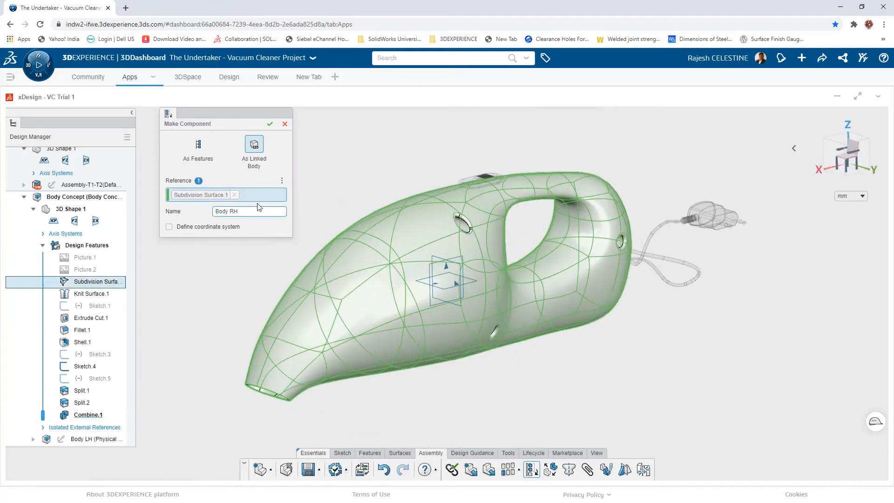
left_click(269, 123)
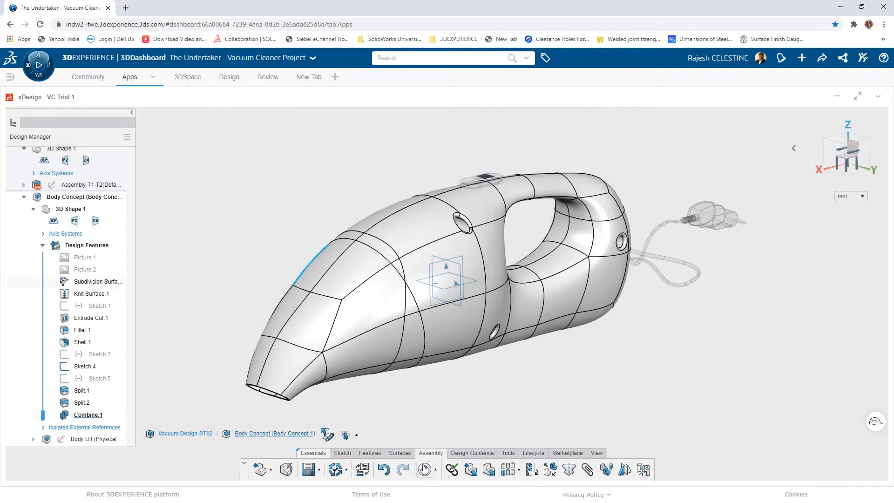
left_click(76, 440)
middle_click_drag(466, 385, 481, 401)
left_click(481, 401)
Make a new component named Mouth as a linked body from the combined front nozzle body.
left_click(532, 470)
left_click(453, 355)
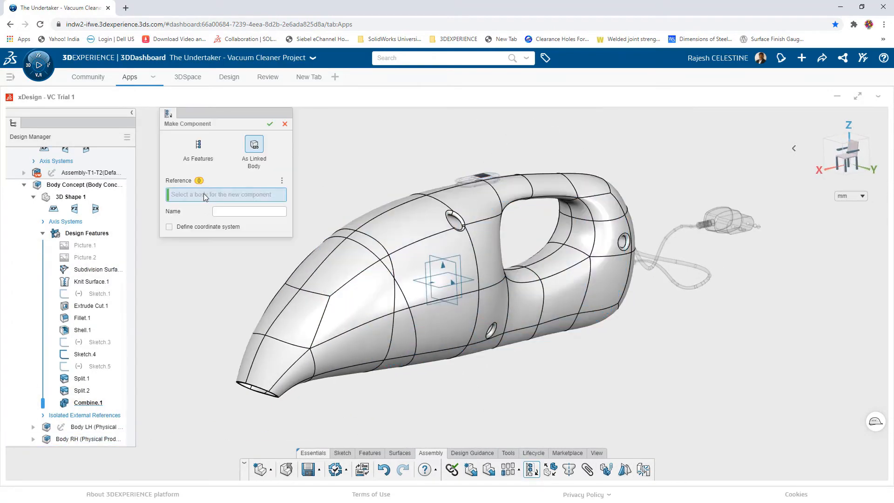
left_click(228, 211)
type("Mouth")
left_click(270, 124)
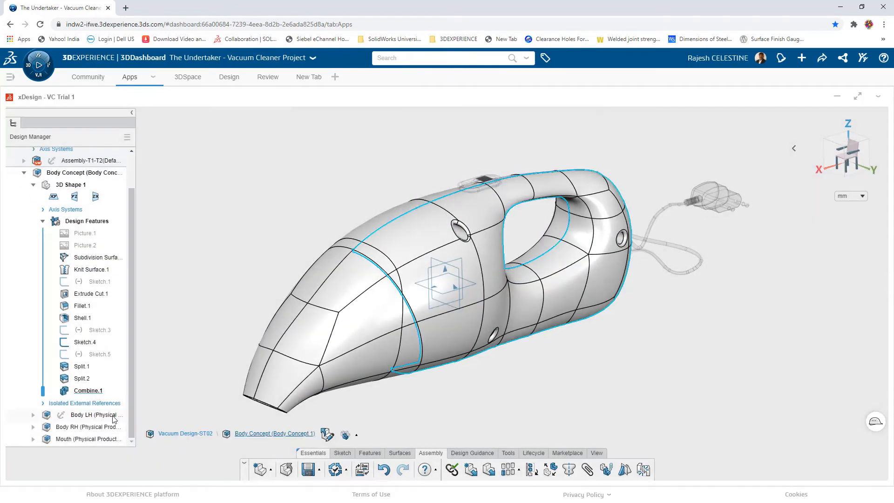
Examine the new Body LH, Body RH and Mouth components one at a time.
left_click(70, 414)
key("i")
middle_click_drag(307, 205, 332, 228)
key("i")
left_click(101, 428)
left_click(152, 373)
left_click(315, 198)
left_click(109, 441)
left_click(163, 387)
middle_click_drag(443, 233, 467, 232)
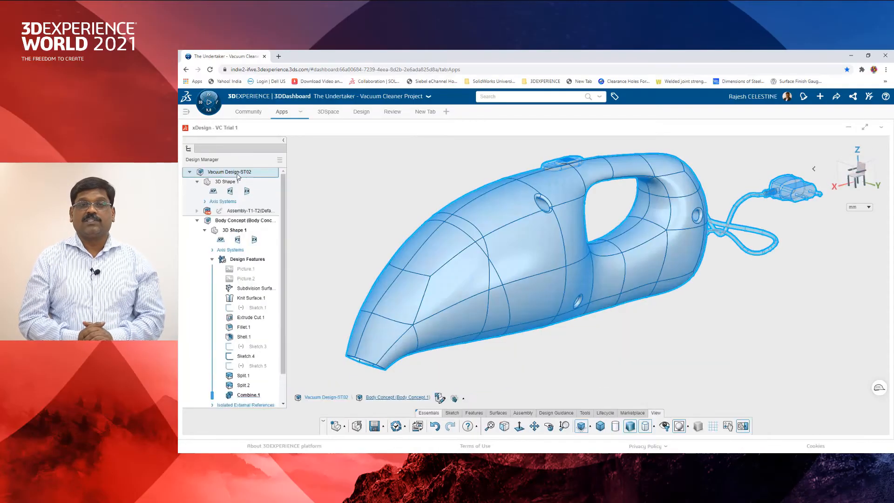
Activate the top-level Vacuum Design-ST02 assembly.
double_click(238, 174)
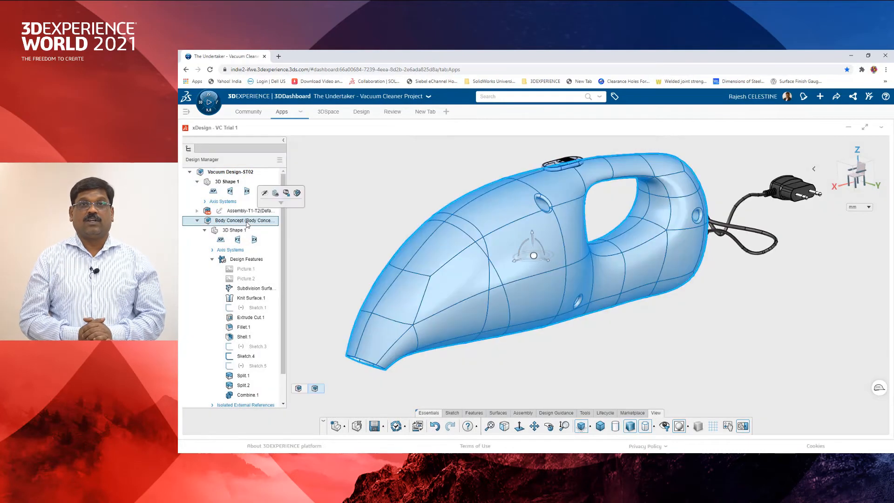